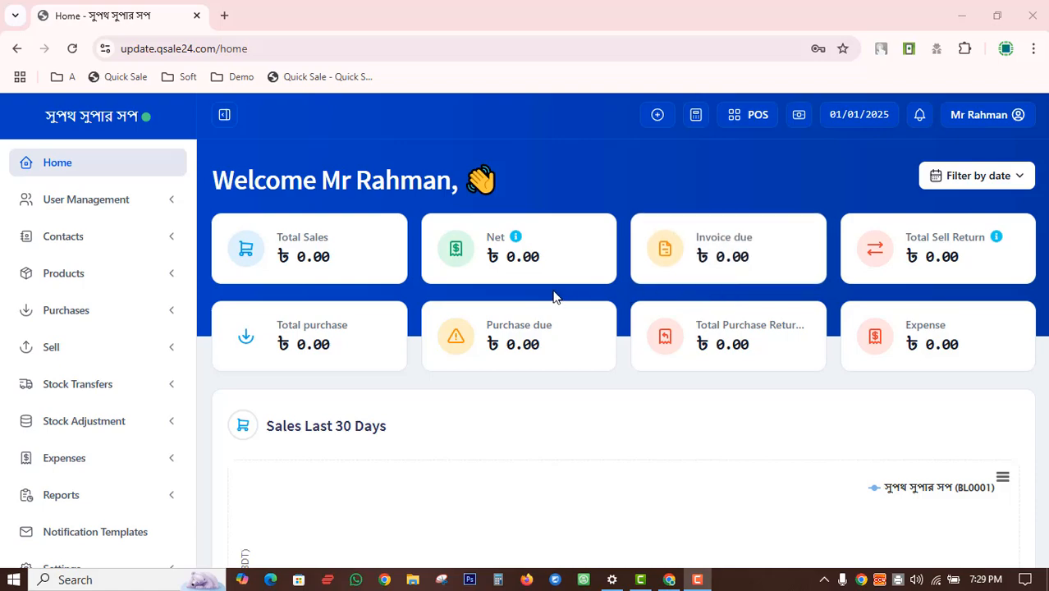
{"action": "scroll", "coordinate": [393, 330], "scroll_direction": "down", "scroll_amount": 20}
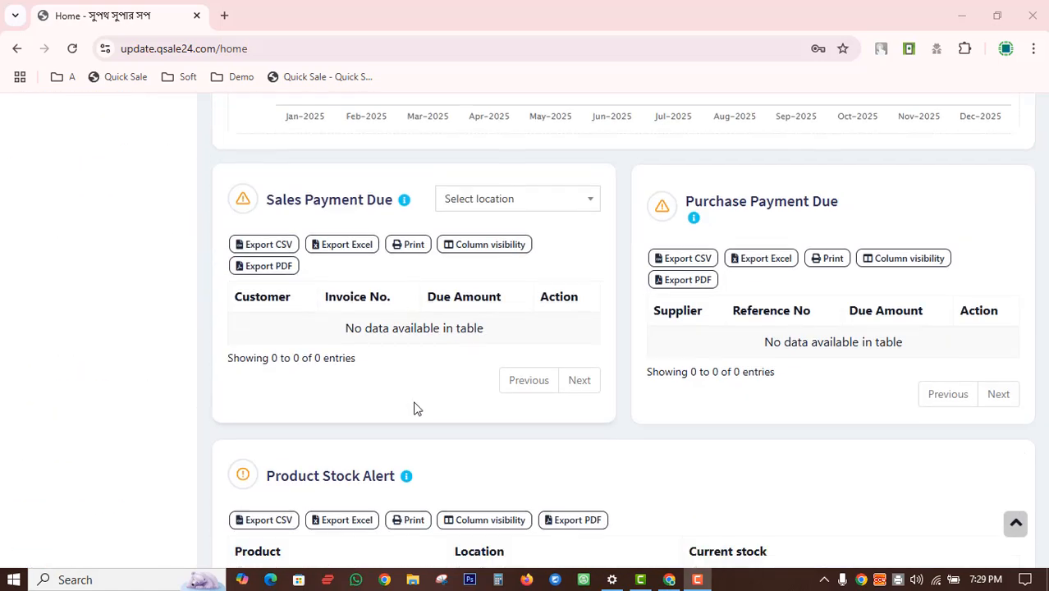
{"action": "scroll", "coordinate": [413, 408], "scroll_direction": "up", "scroll_amount": 20}
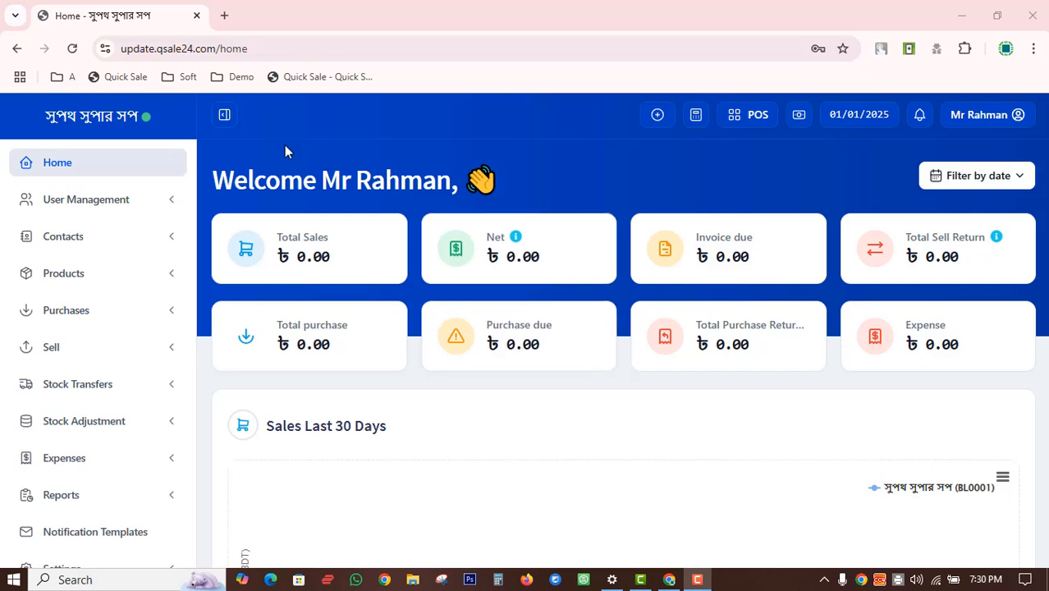
Step: Open the Units management page for products and review the existing Pieces unit
{"action": "left_click", "coordinate": [167, 277]}
{"action": "scroll", "coordinate": [164, 234], "scroll_direction": "up", "scroll_amount": 3}
{"action": "scroll", "coordinate": [164, 234], "scroll_direction": "down", "scroll_amount": 3}
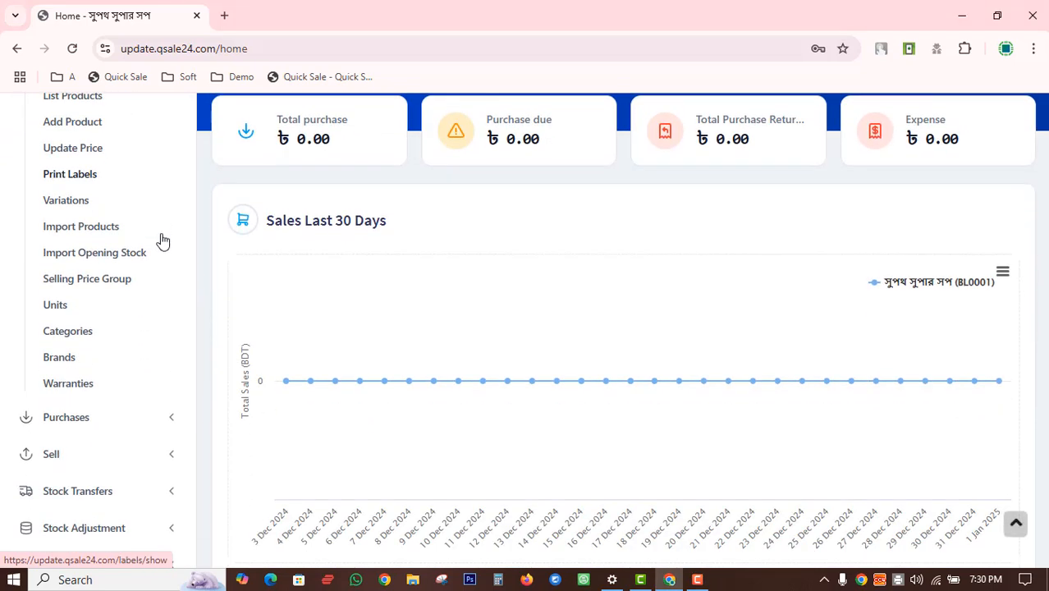
{"action": "scroll", "coordinate": [160, 239], "scroll_direction": "up", "scroll_amount": 3}
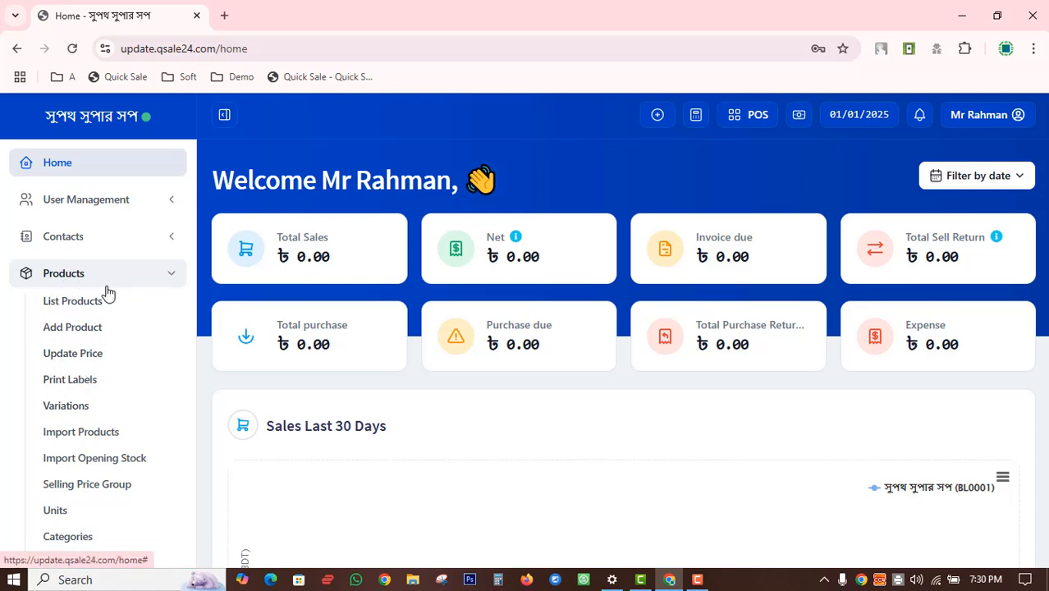
{"action": "scroll", "coordinate": [106, 300], "scroll_direction": "down", "scroll_amount": 3}
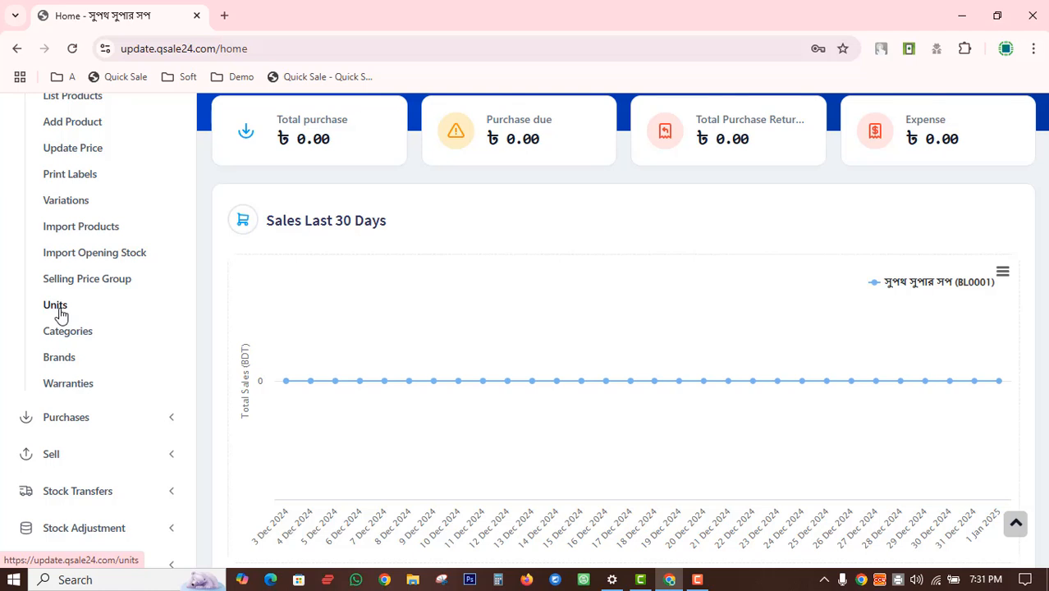
{"action": "left_click", "coordinate": [56, 307]}
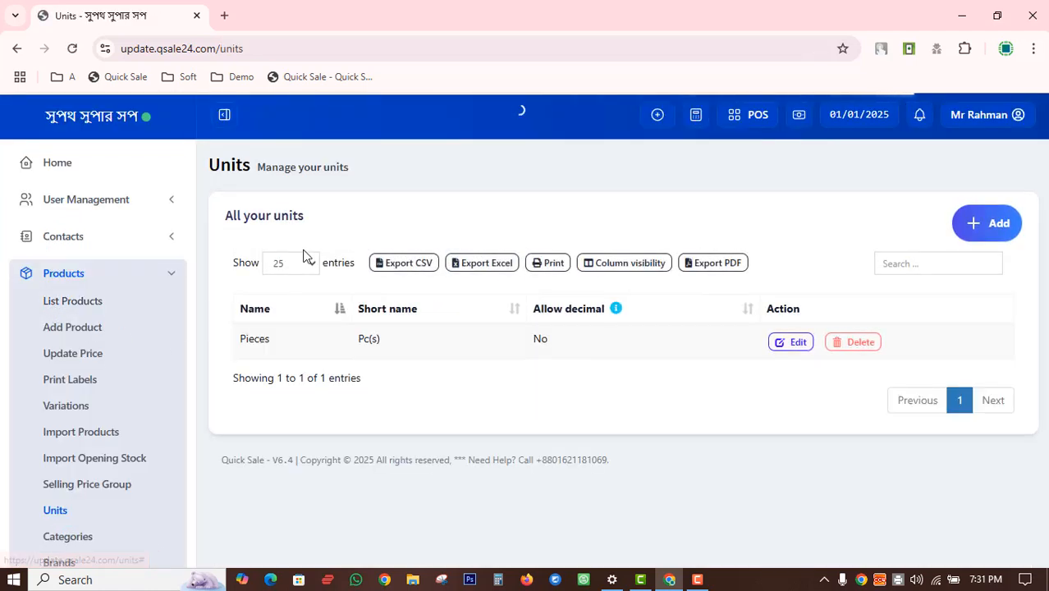
{"action": "left_click_drag", "start_coordinate": [240, 348], "coordinate": [386, 348]}
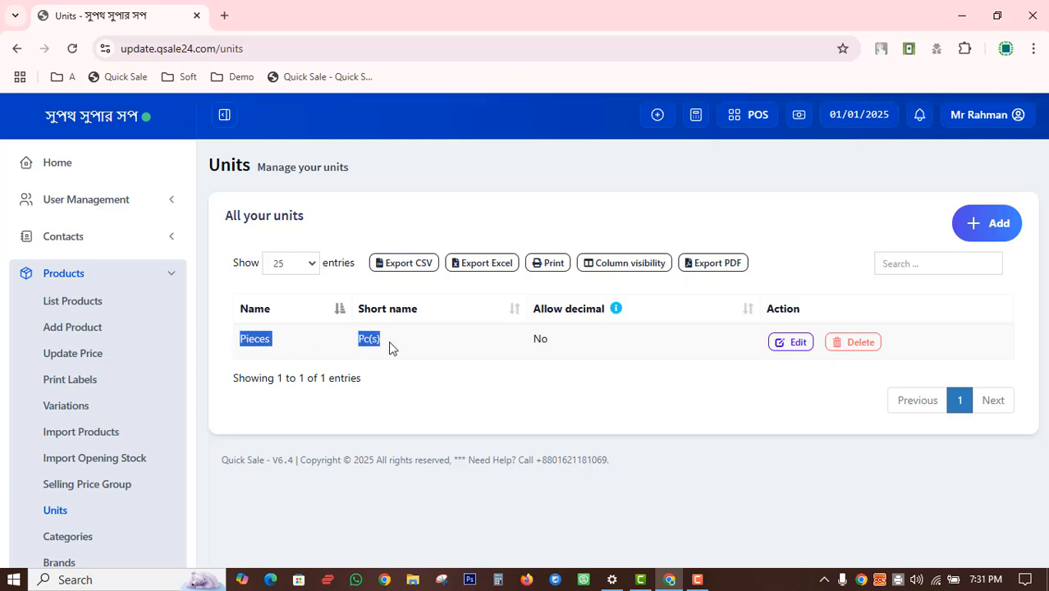
Step: Start a new unit with the name Gram and the short name gm
{"action": "left_click", "coordinate": [1000, 234]}
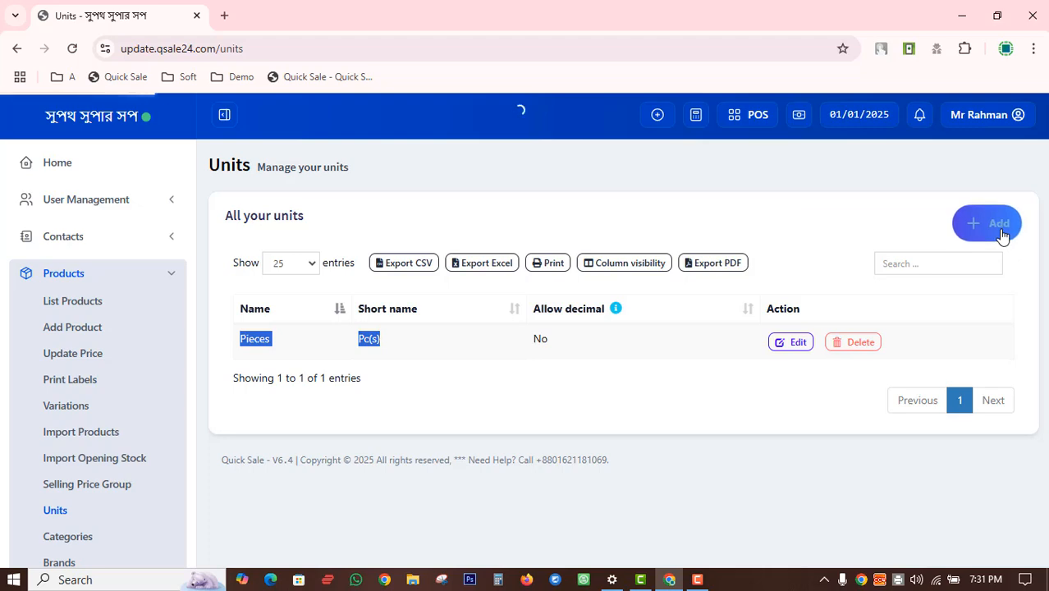
{"action": "left_click", "coordinate": [487, 204]}
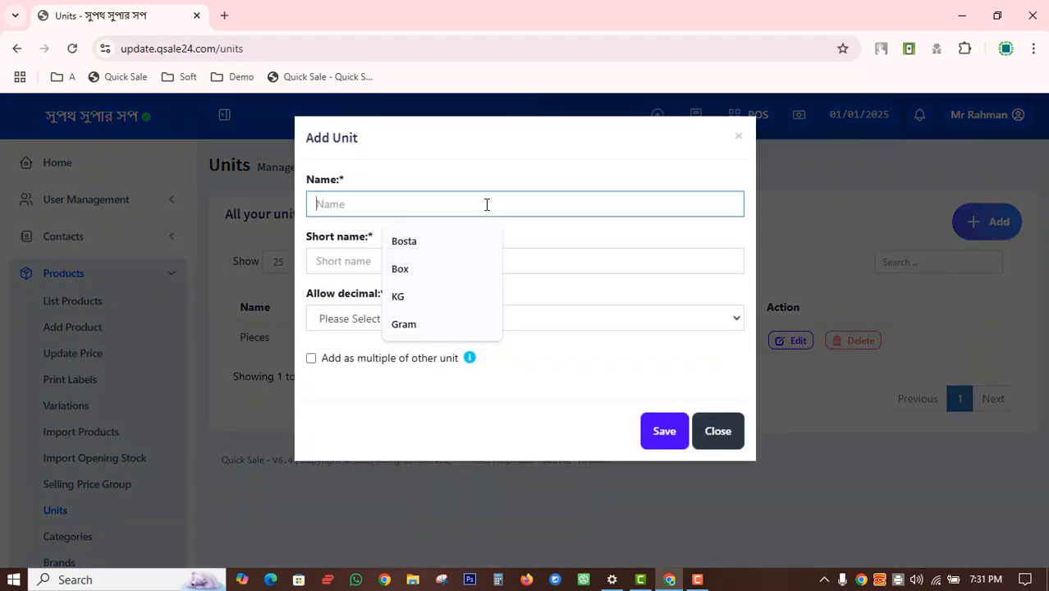
{"action": "type", "text": "K"}
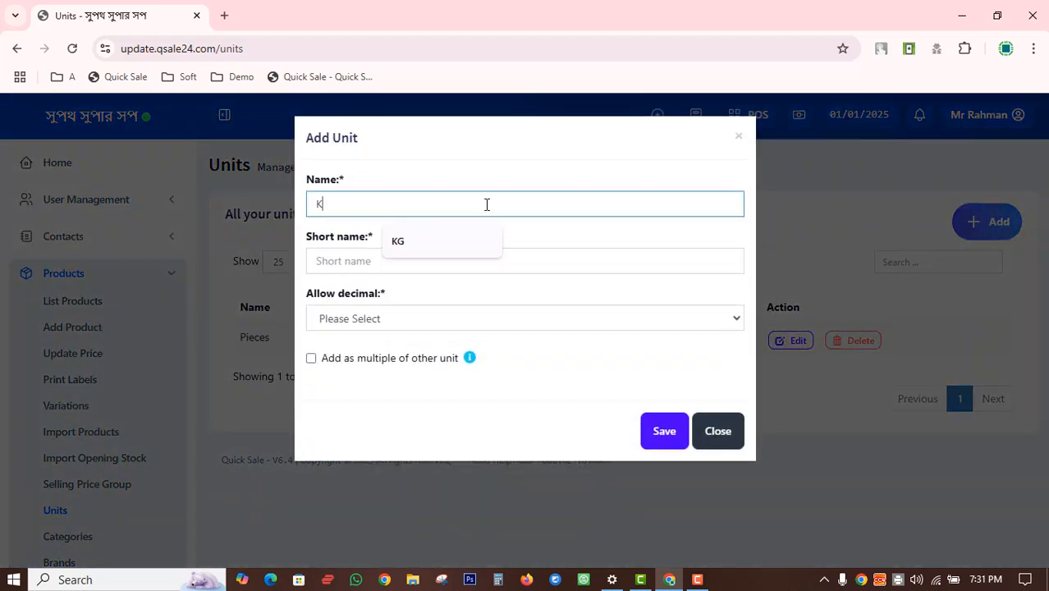
{"action": "key", "text": "BackSpace"}
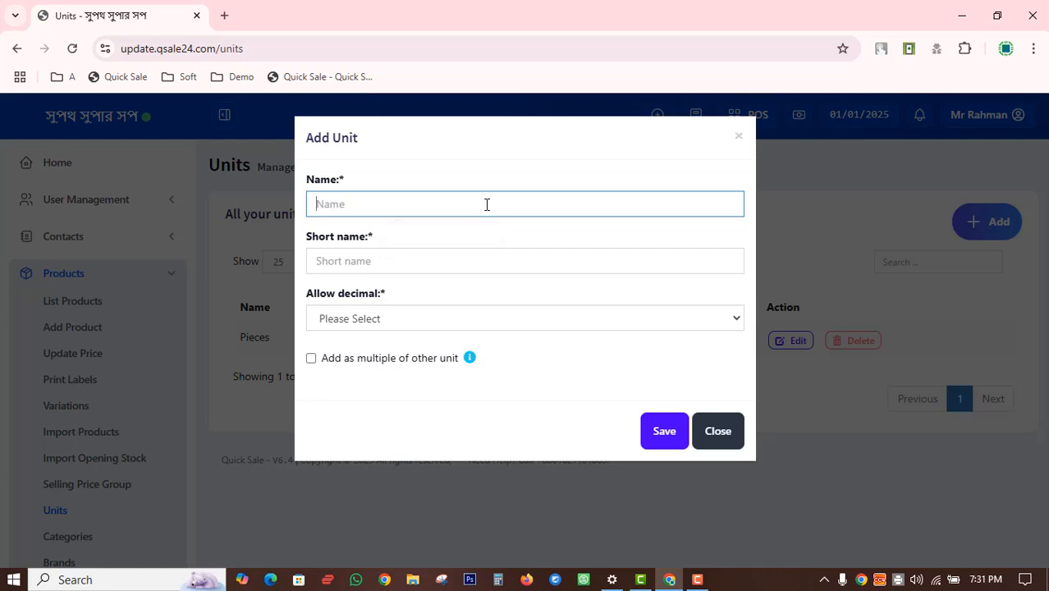
{"action": "type", "text": "Gr"}
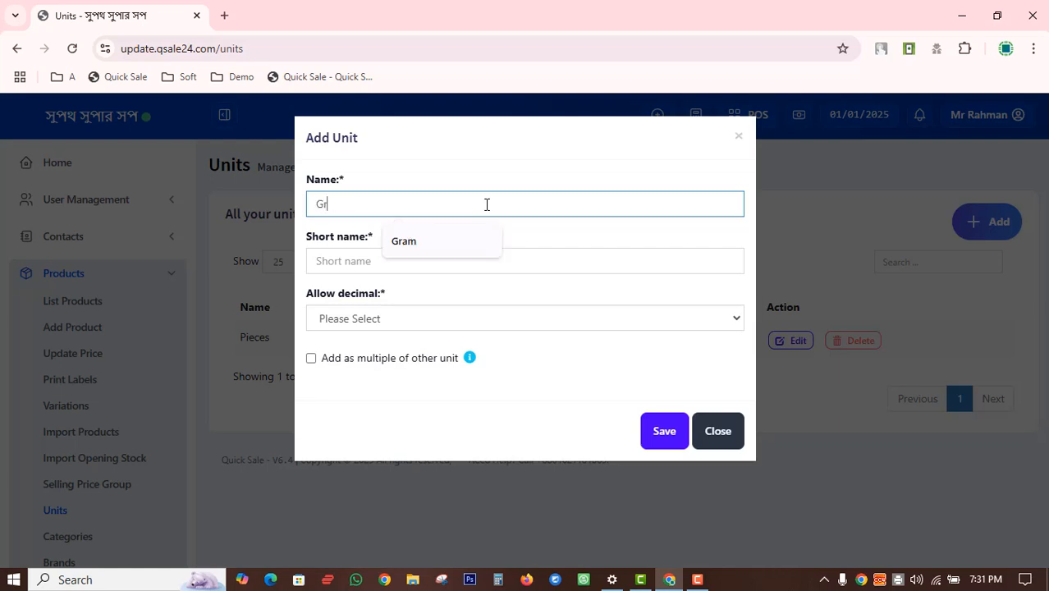
{"action": "type", "text": "am"}
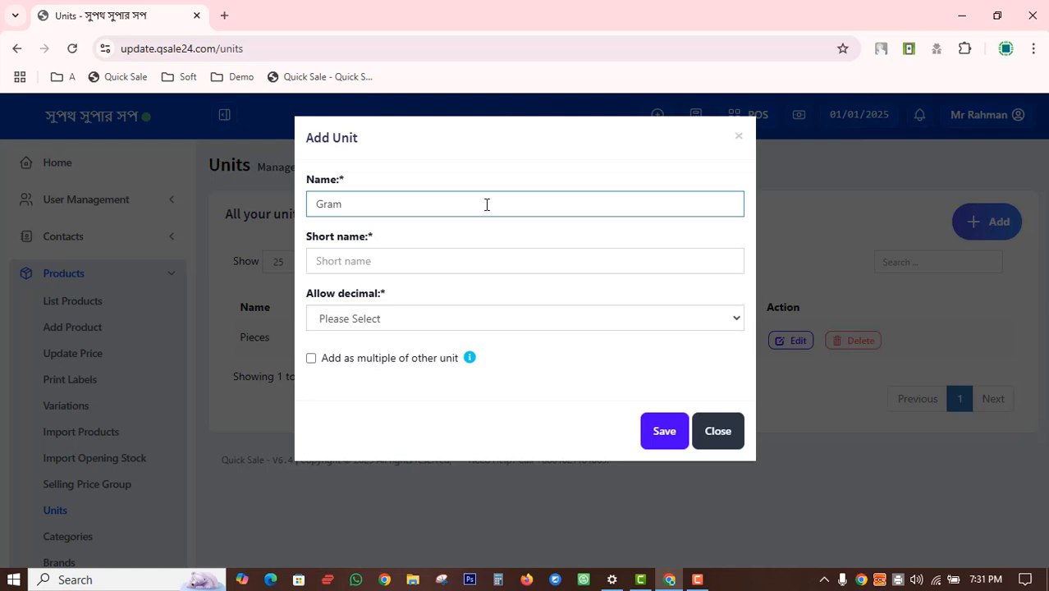
{"action": "left_click", "coordinate": [445, 250]}
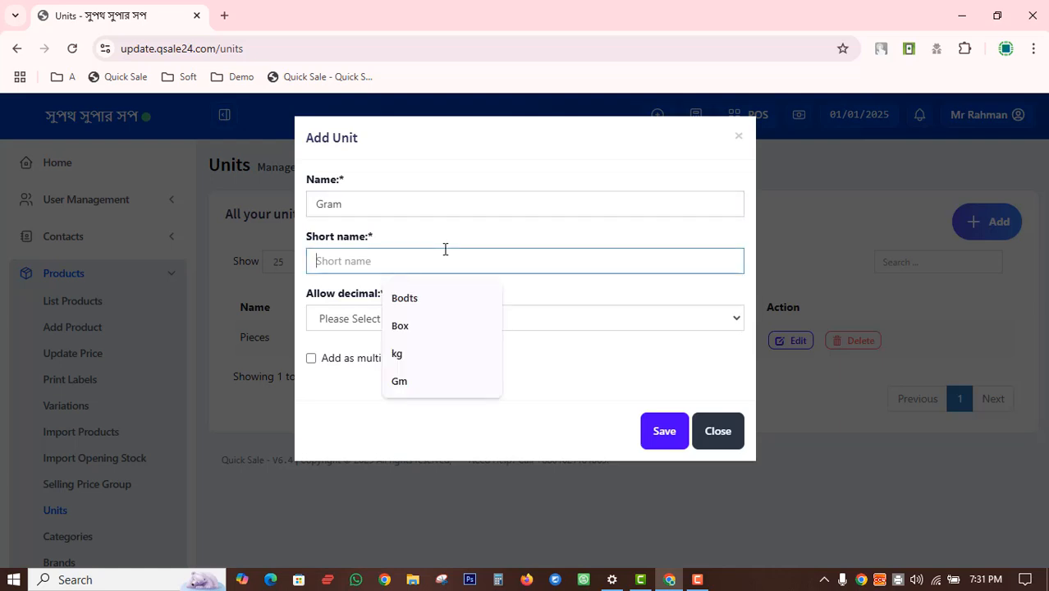
{"action": "type", "text": "g"}
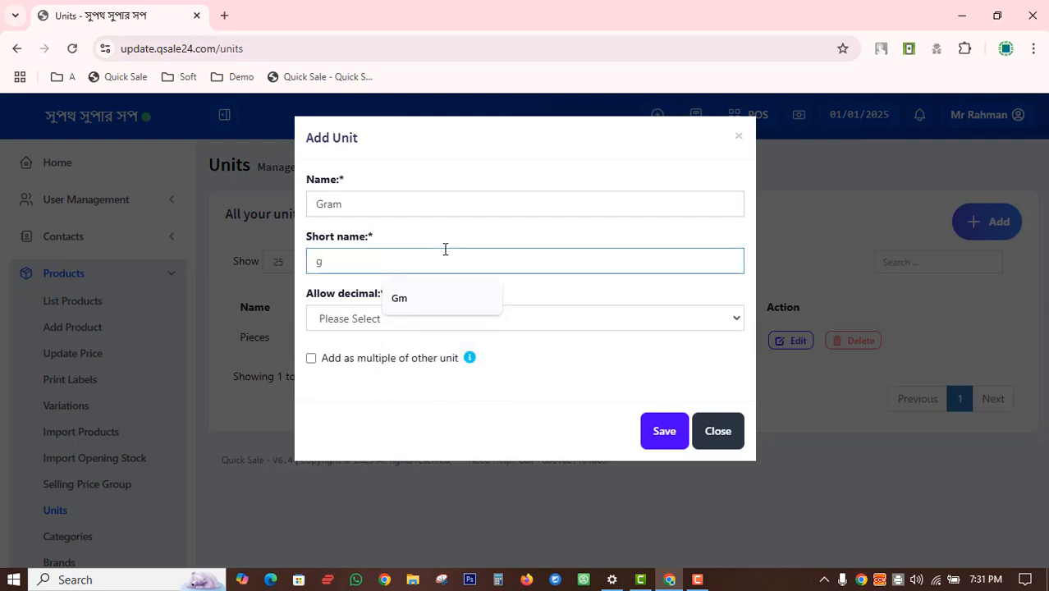
{"action": "type", "text": "m"}
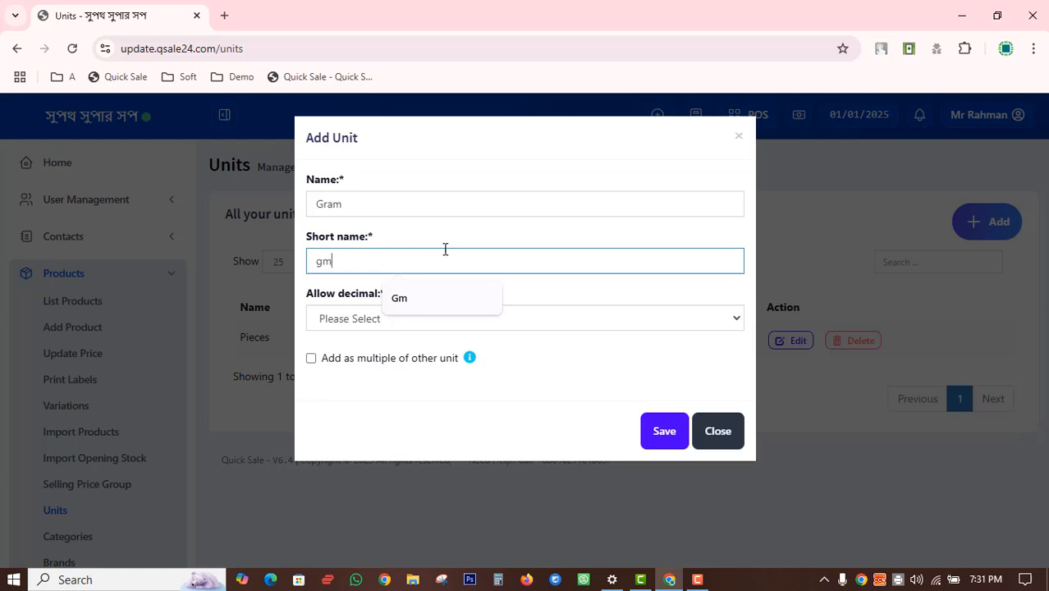
{"action": "left_click", "coordinate": [548, 386]}
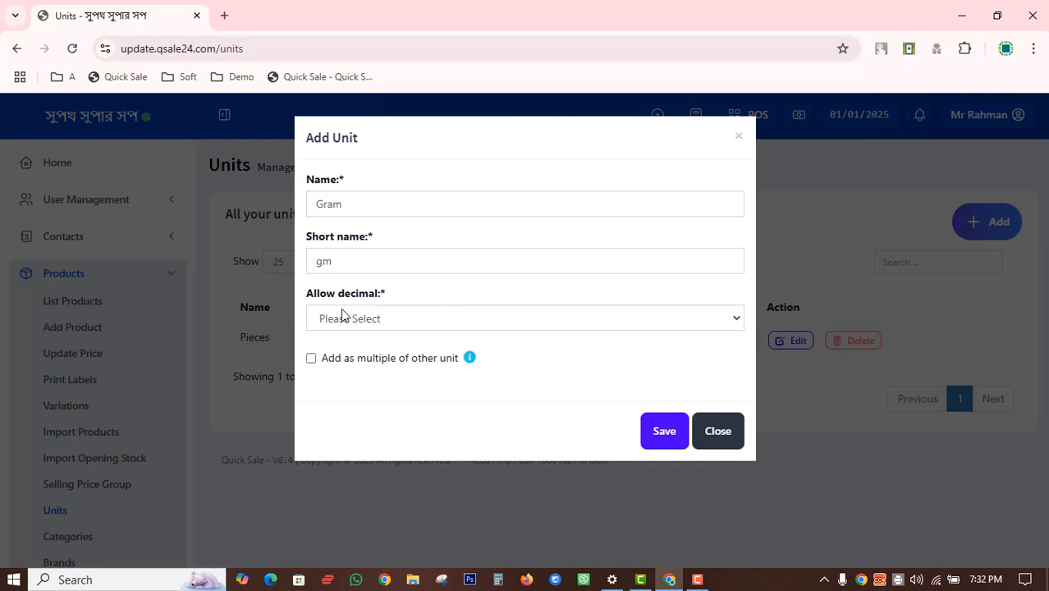
Step: Set Allow decimal to Yes for the Gram unit and save it
{"action": "left_click", "coordinate": [436, 317]}
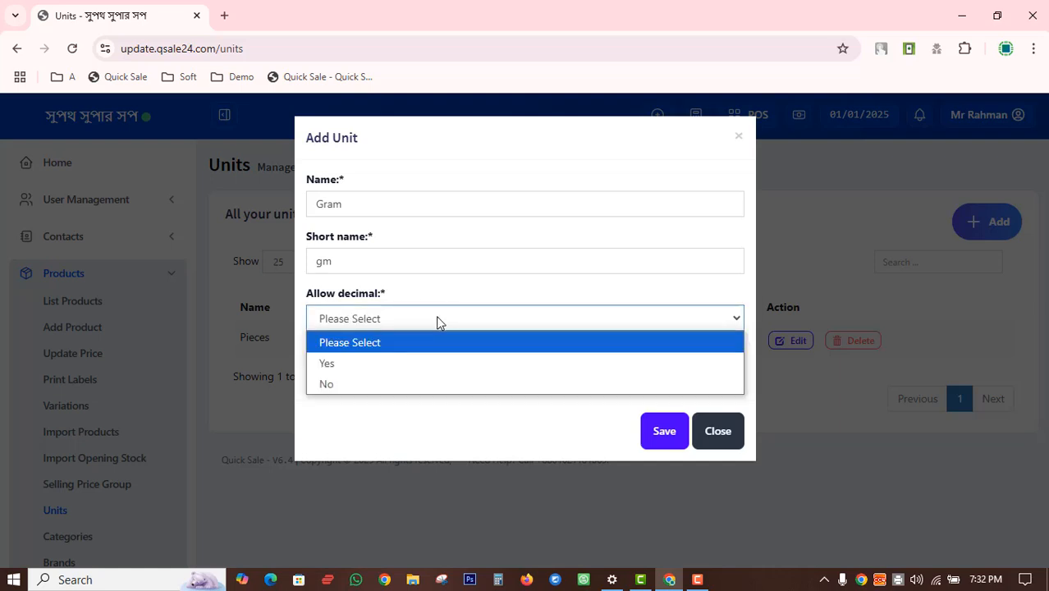
{"action": "left_click", "coordinate": [378, 364]}
{"action": "left_click", "coordinate": [668, 438]}
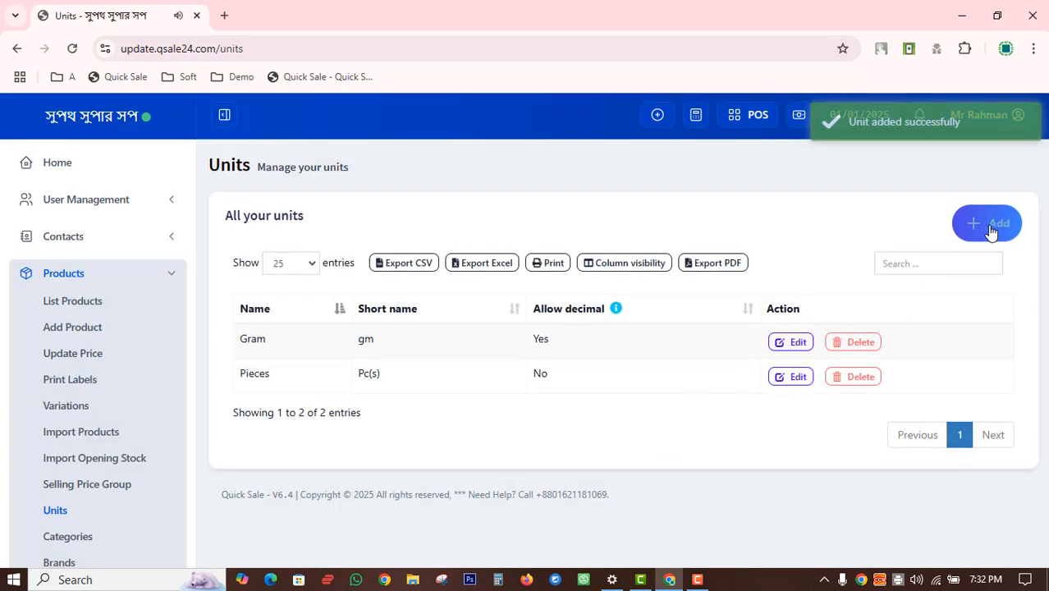
Step: Start another unit named KG with the short name kg and Allow decimal set to Yes
{"action": "left_click", "coordinate": [991, 227]}
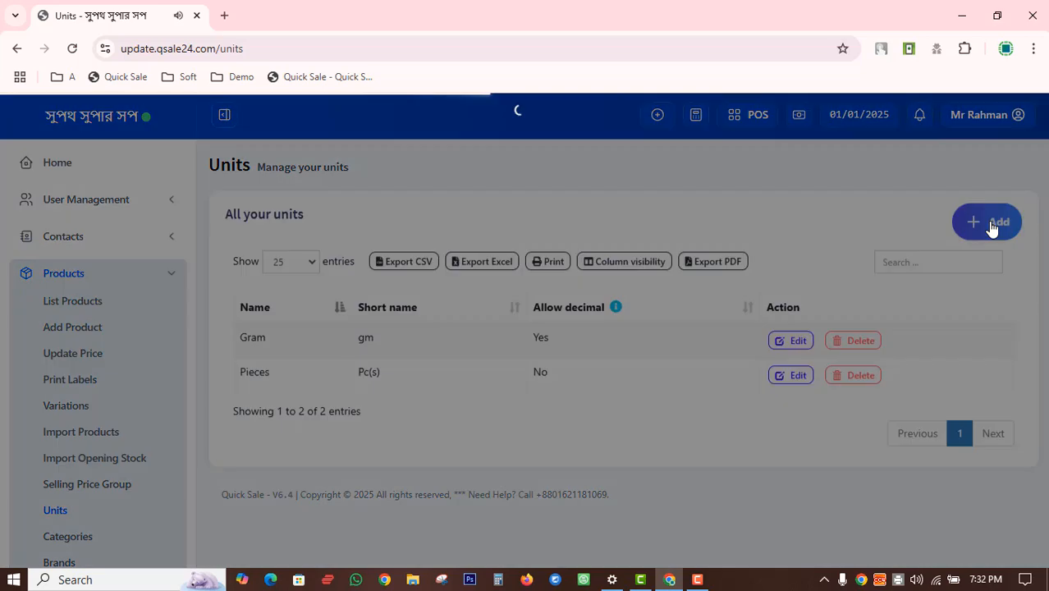
{"action": "left_click", "coordinate": [419, 198]}
{"action": "type", "text": "KG"}
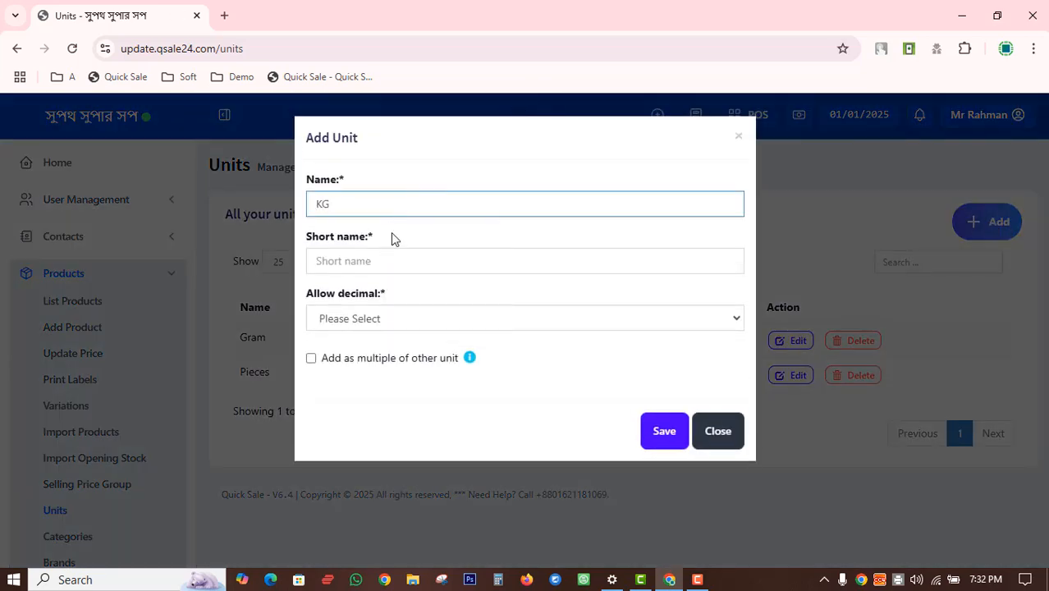
{"action": "left_click", "coordinate": [381, 260]}
{"action": "type", "text": "kg"}
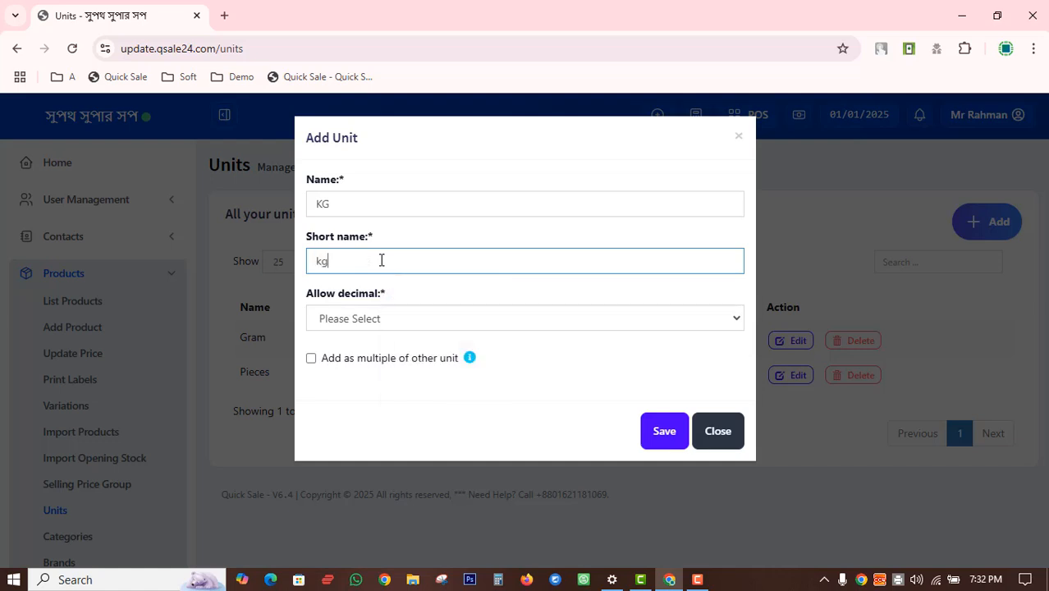
{"action": "left_click", "coordinate": [377, 316]}
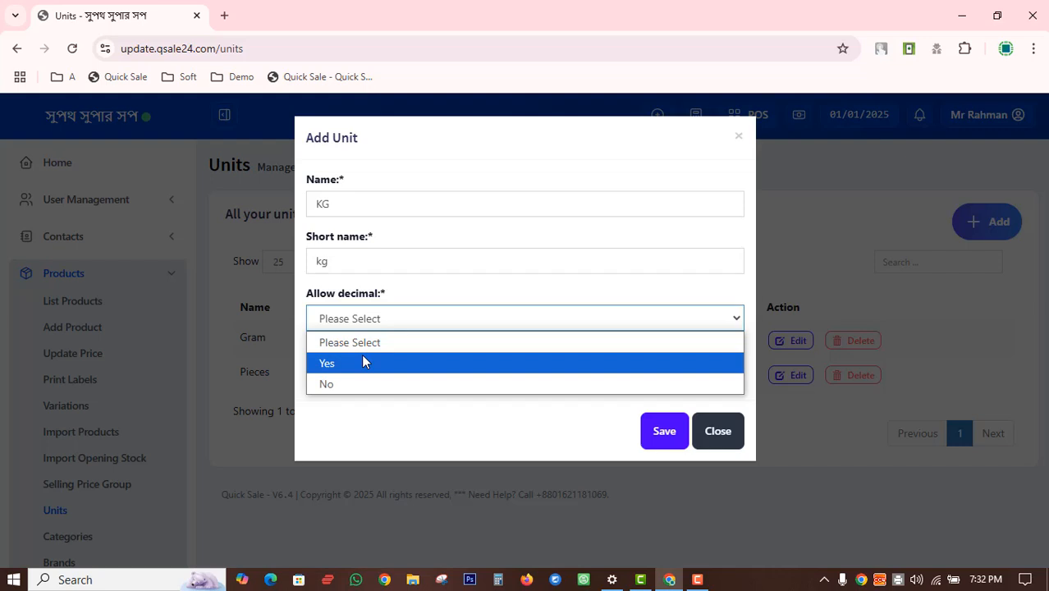
{"action": "left_click", "coordinate": [395, 367]}
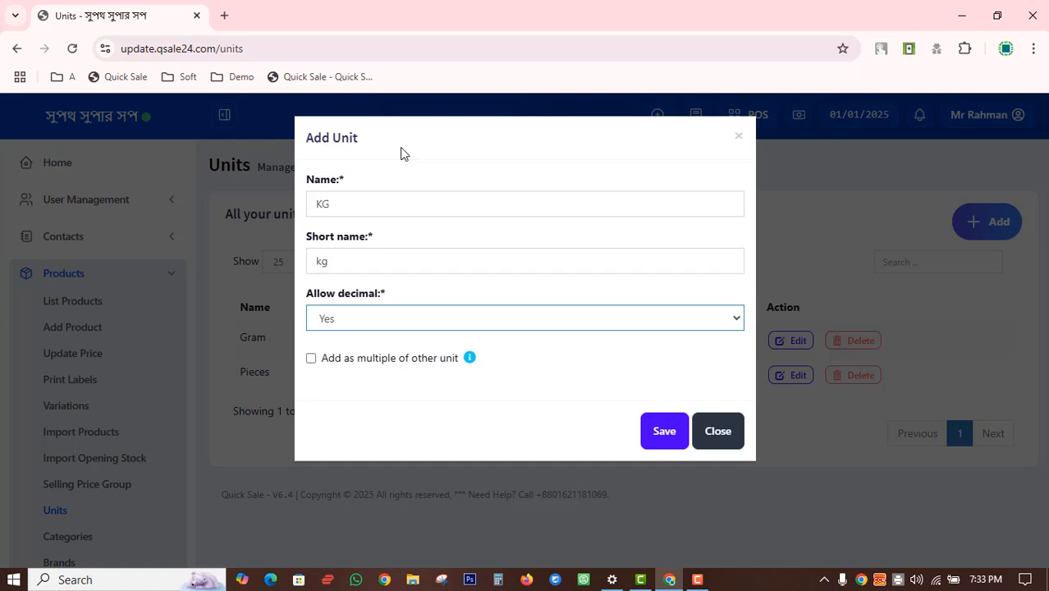
Step: Define the KG unit as a multiple of another unit, equal to 1000 Gram (gm), and save it
{"action": "left_click", "coordinate": [311, 358]}
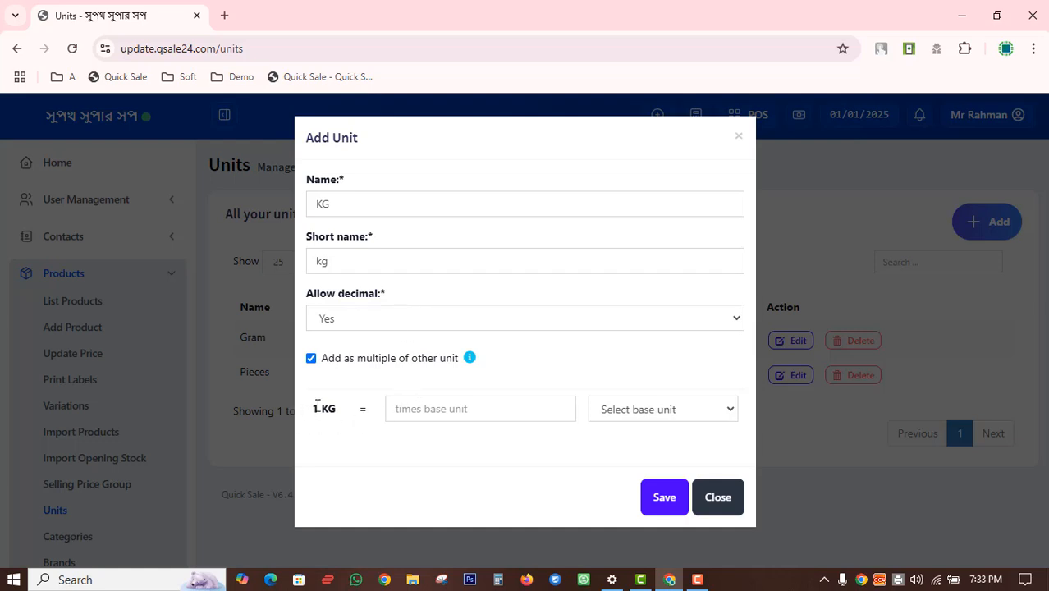
{"action": "left_click_drag", "start_coordinate": [312, 408], "coordinate": [343, 412]}
{"action": "left_click", "coordinate": [405, 411]}
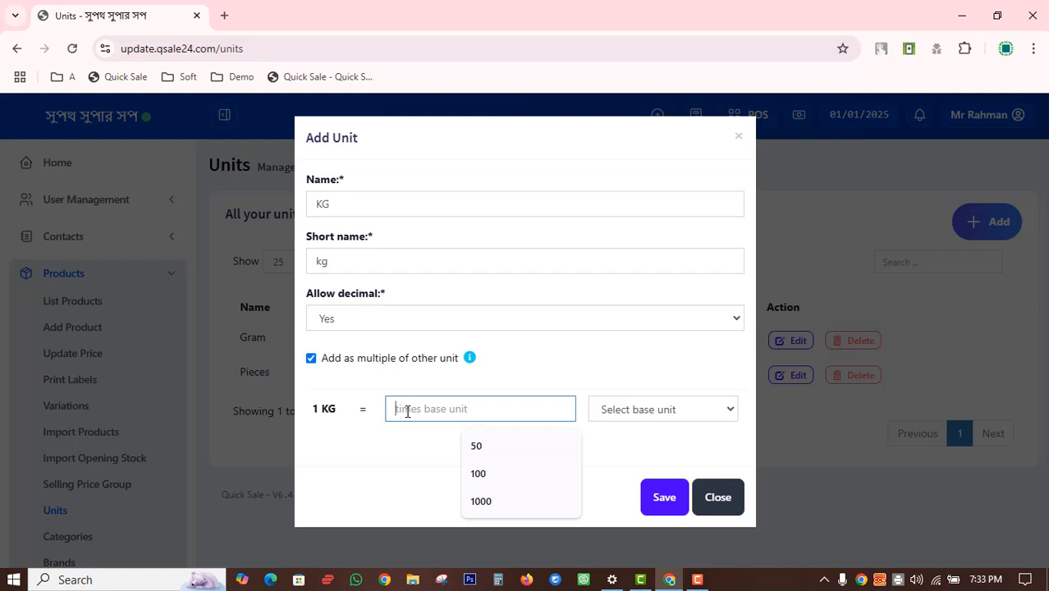
{"action": "type", "text": "10"}
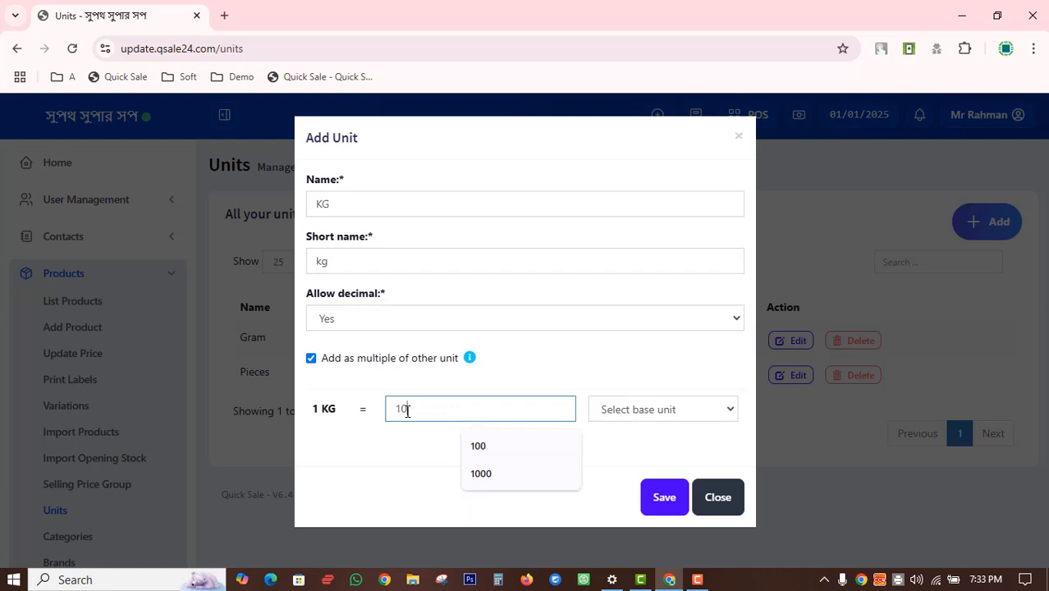
{"action": "type", "text": "00"}
{"action": "left_click", "coordinate": [399, 461]}
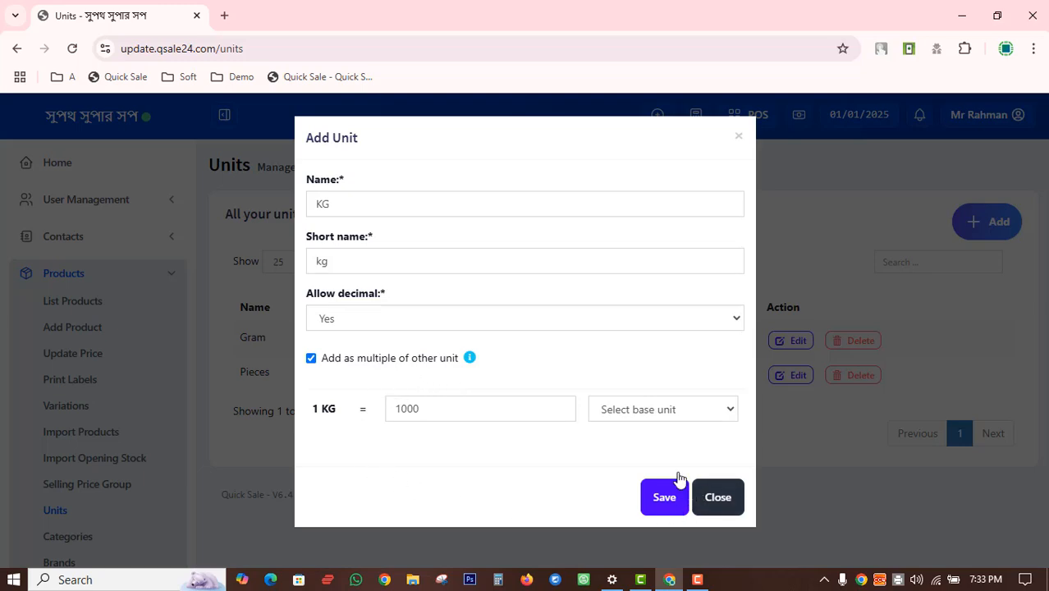
{"action": "left_click", "coordinate": [671, 409]}
{"action": "left_click", "coordinate": [623, 471]}
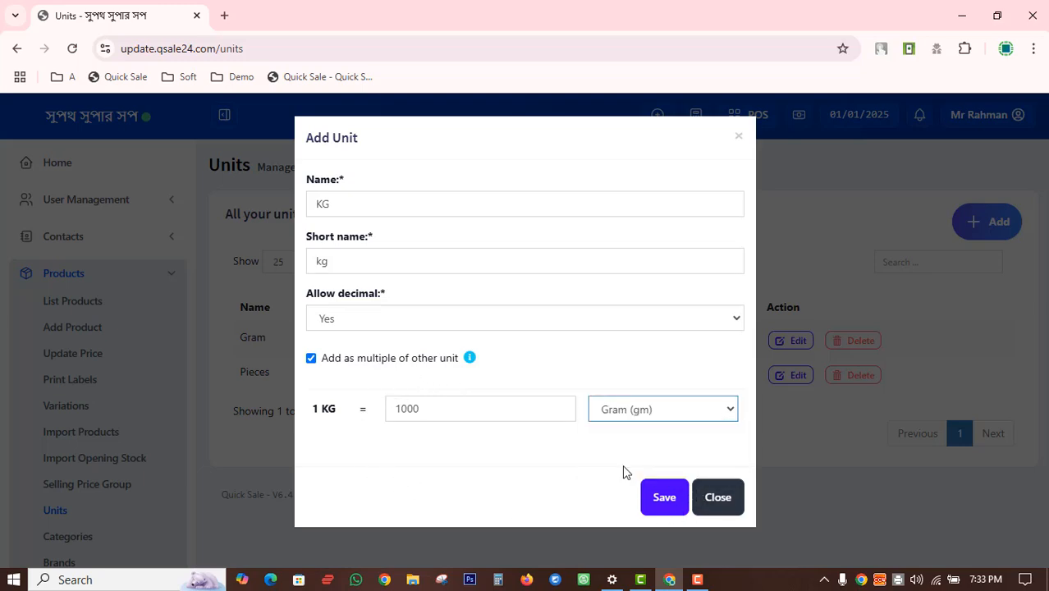
{"action": "left_click", "coordinate": [669, 498]}
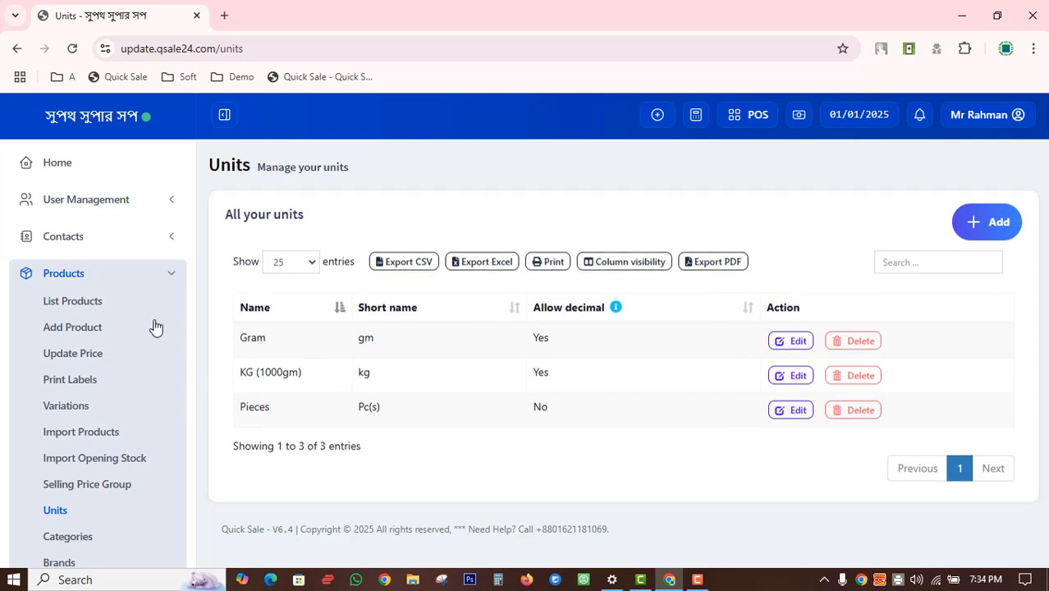
Step: Create and save a product category named Food Item
{"action": "scroll", "coordinate": [152, 325], "scroll_direction": "down", "scroll_amount": 3}
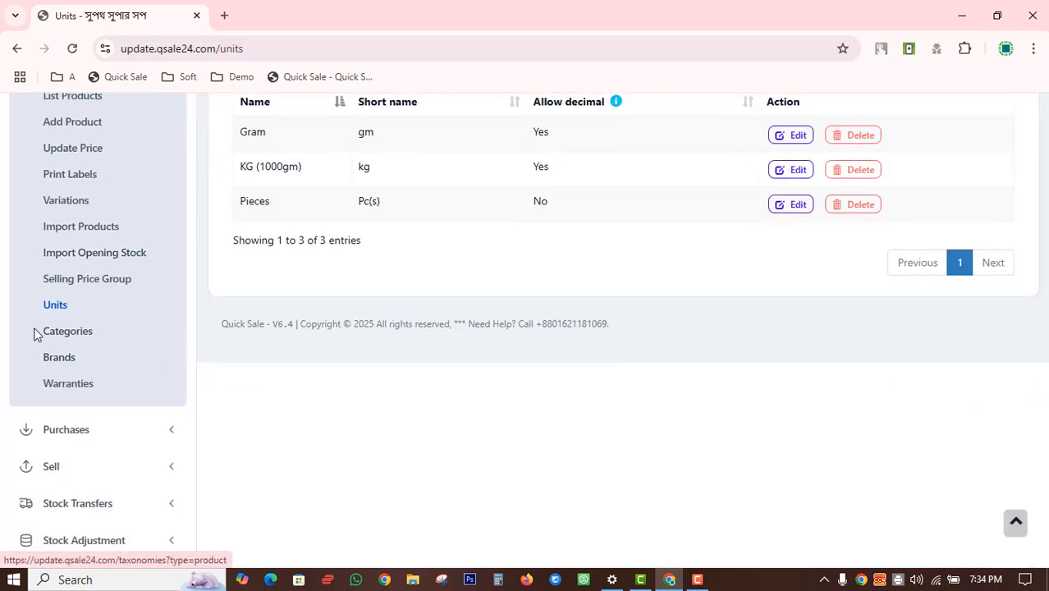
{"action": "left_click", "coordinate": [62, 335]}
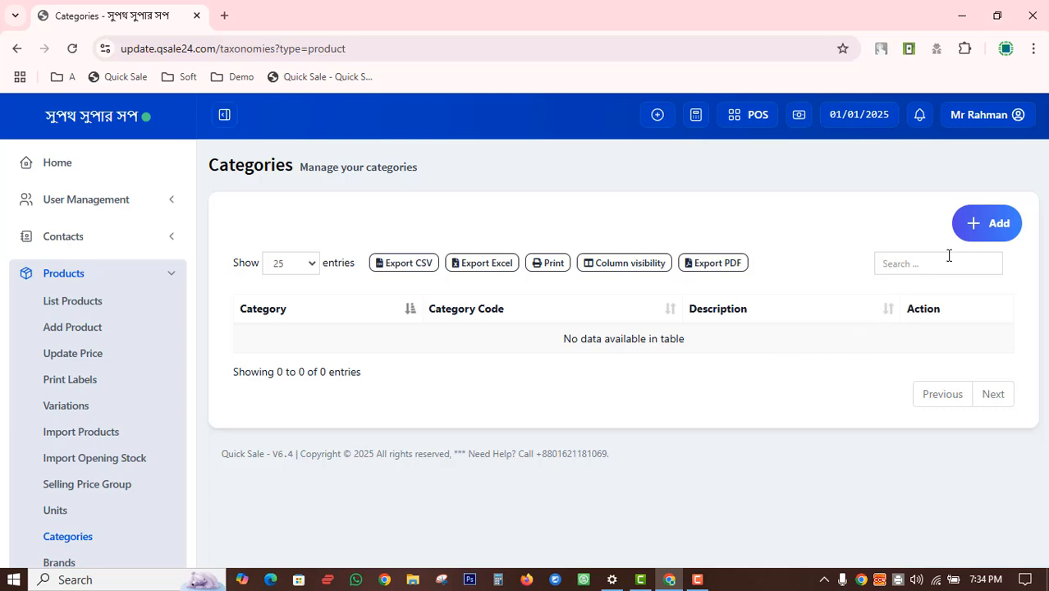
{"action": "left_click", "coordinate": [989, 227]}
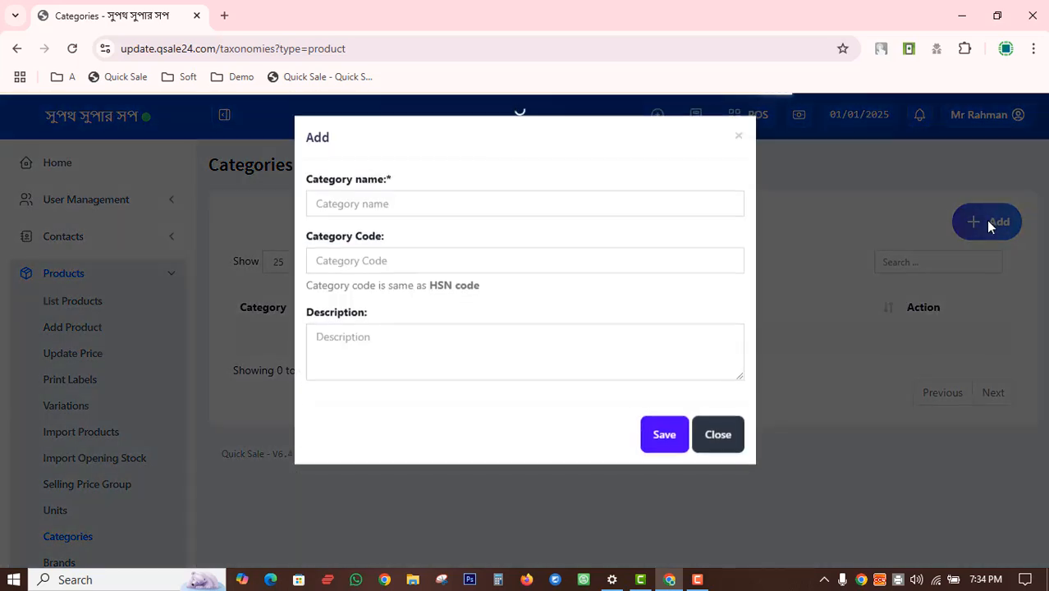
{"action": "left_click", "coordinate": [472, 203]}
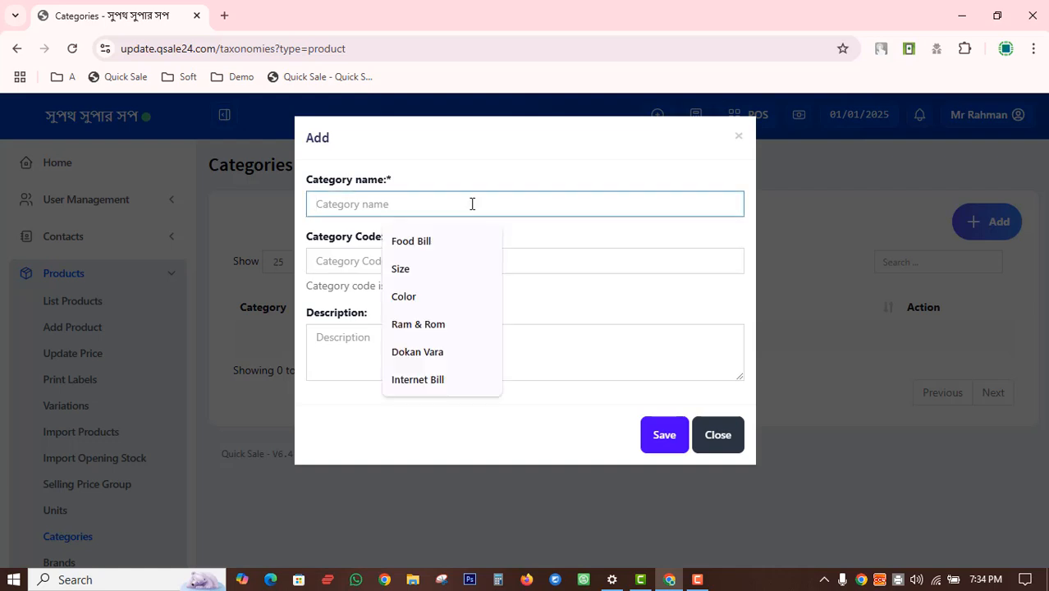
{"action": "type", "text": "Foo"}
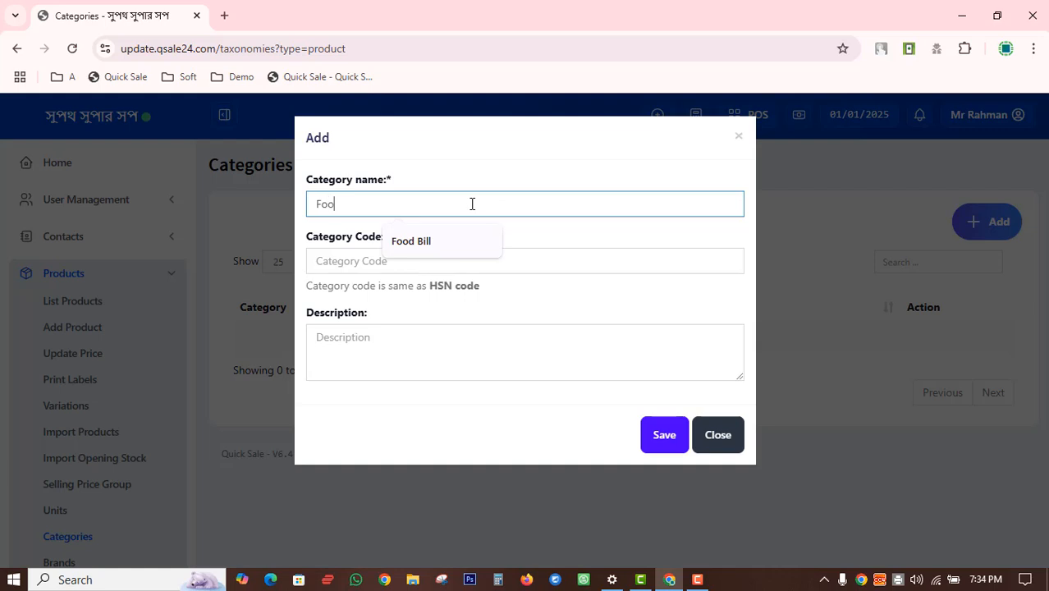
{"action": "type", "text": "d Item"}
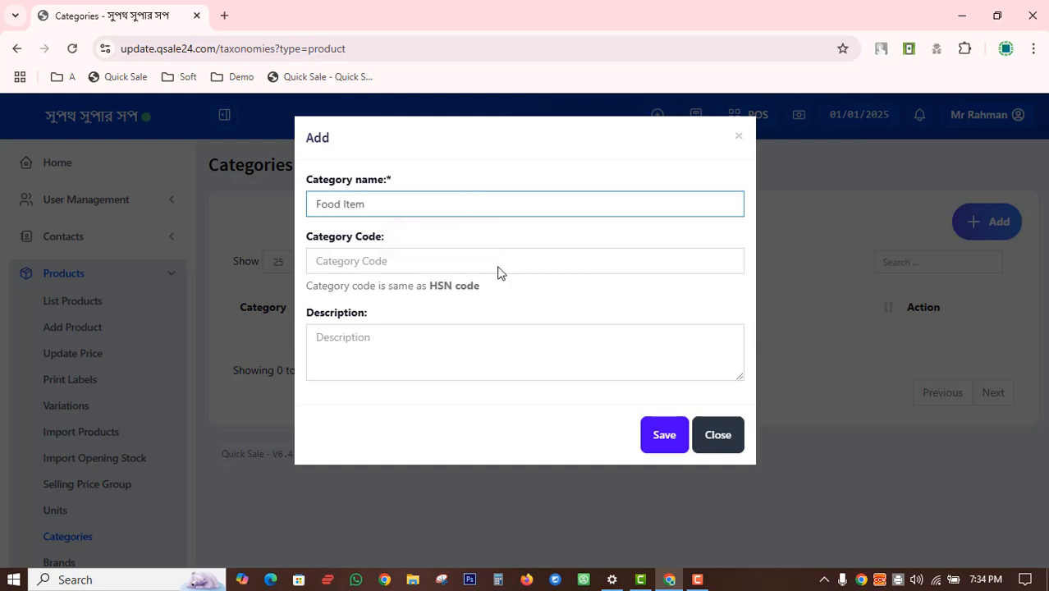
{"action": "left_click", "coordinate": [661, 433]}
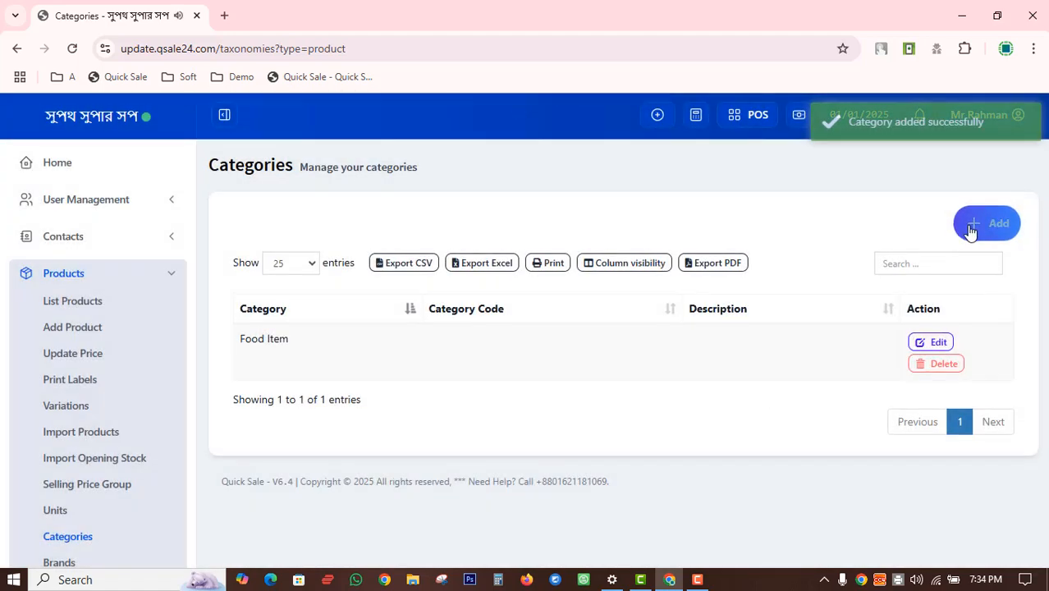
Step: Add a second product category named Fashion Item and save it
{"action": "left_click", "coordinate": [972, 226]}
{"action": "left_click", "coordinate": [385, 212]}
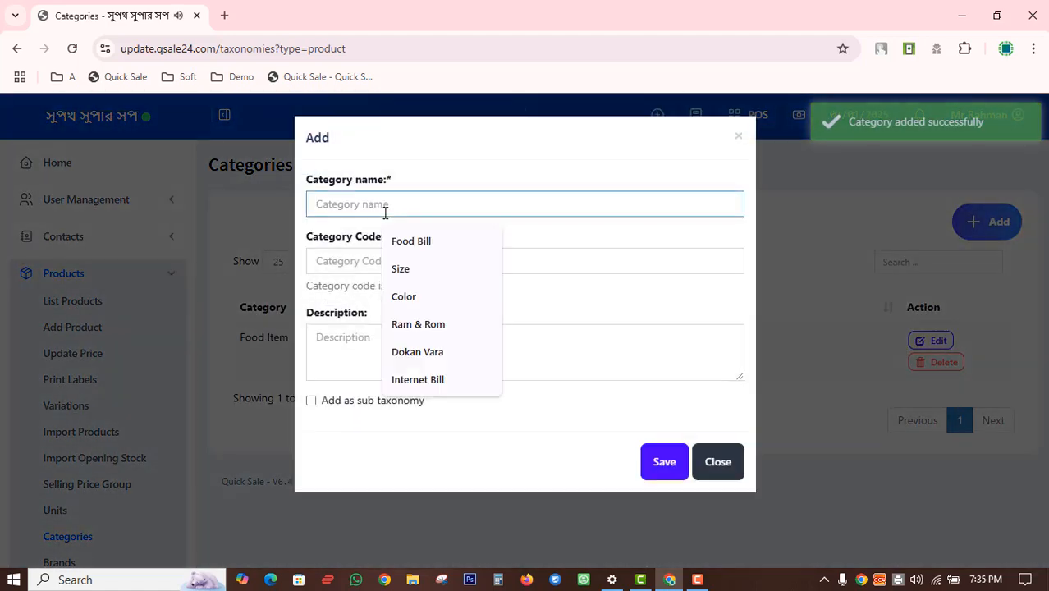
{"action": "type", "text": "Fashion"}
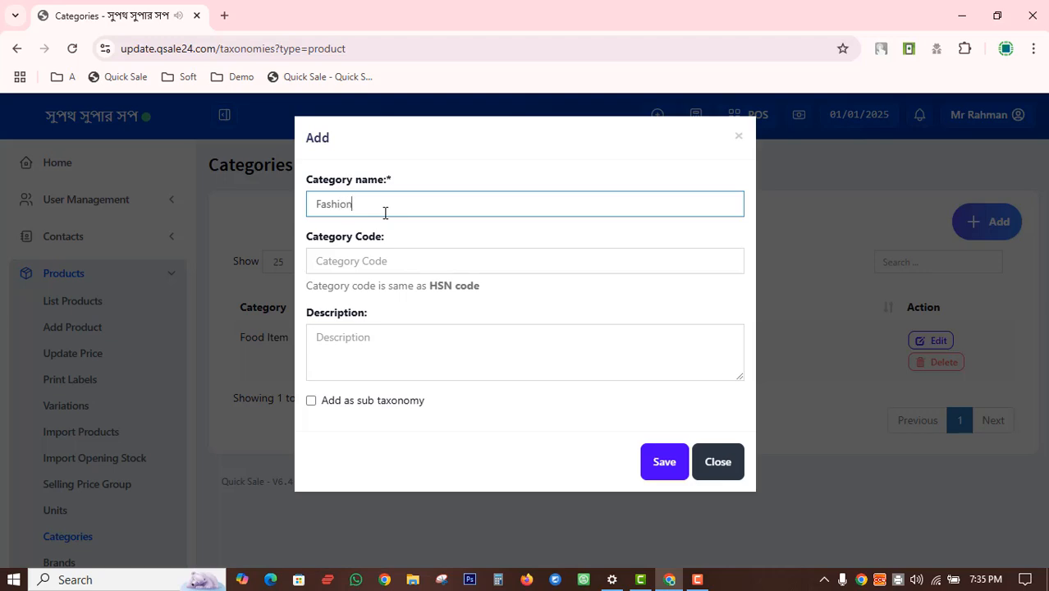
{"action": "type", "text": " Item"}
{"action": "left_click", "coordinate": [654, 465]}
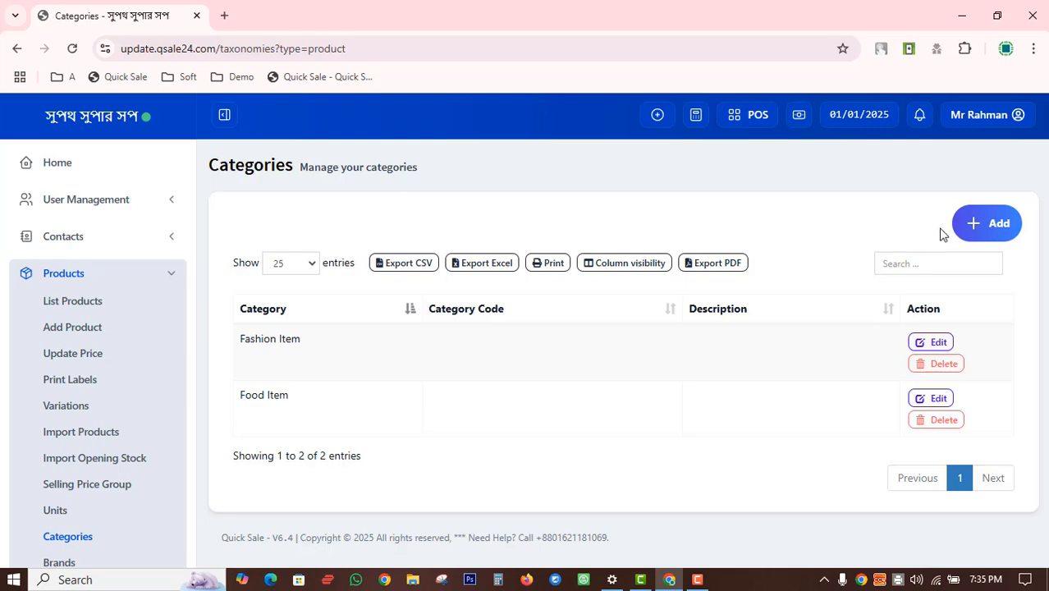
Step: Create the category Mens Fashion as a sub taxonomy with Fashion Item as its parent category, and save it
{"action": "left_click", "coordinate": [989, 223]}
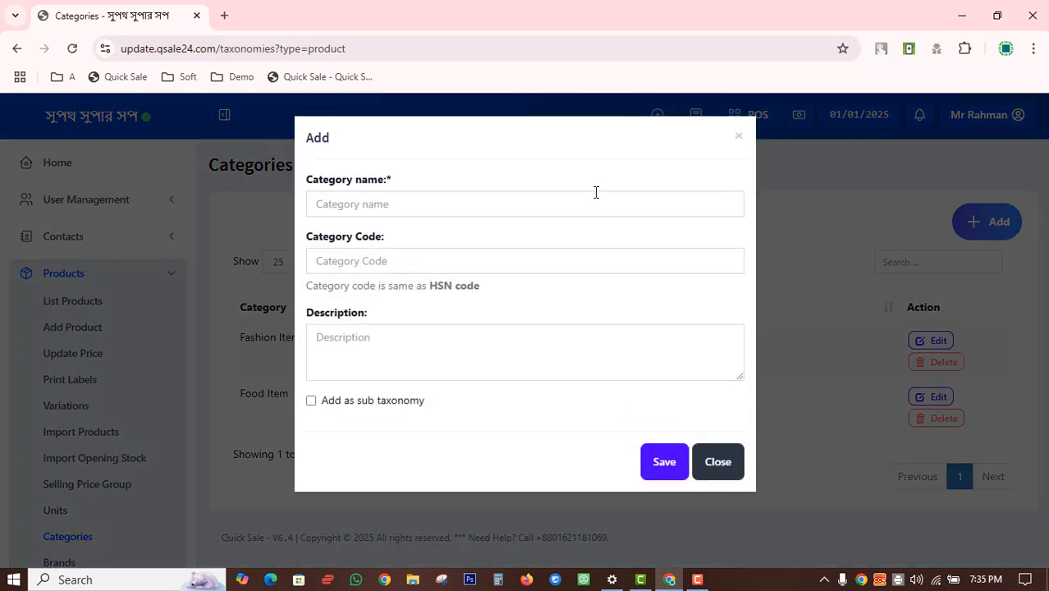
{"action": "left_click", "coordinate": [596, 194]}
{"action": "type", "text": "Mens"}
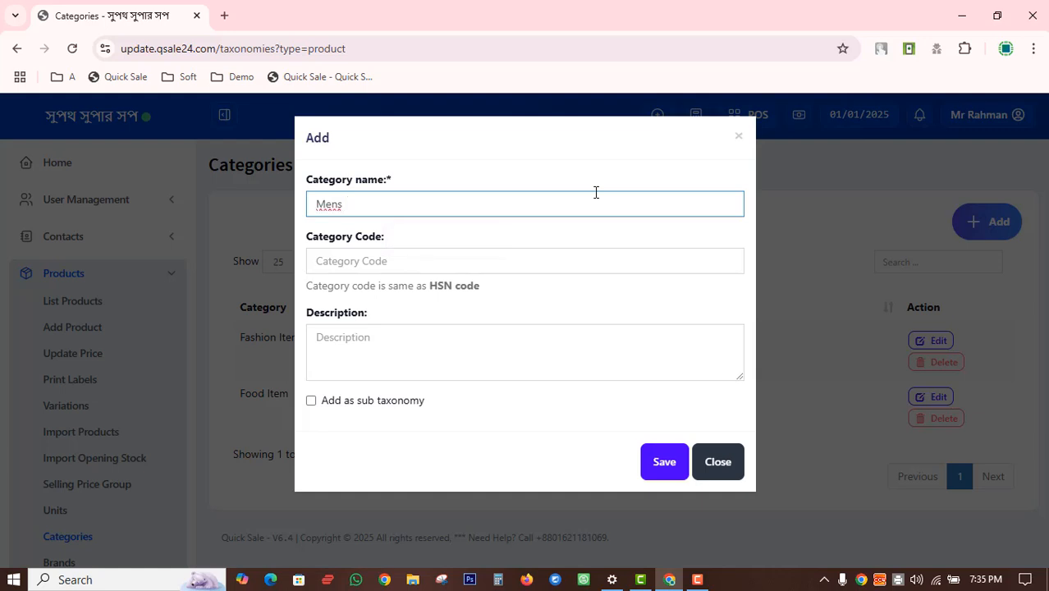
{"action": "type", "text": " Fashion"}
{"action": "left_click", "coordinate": [320, 407]}
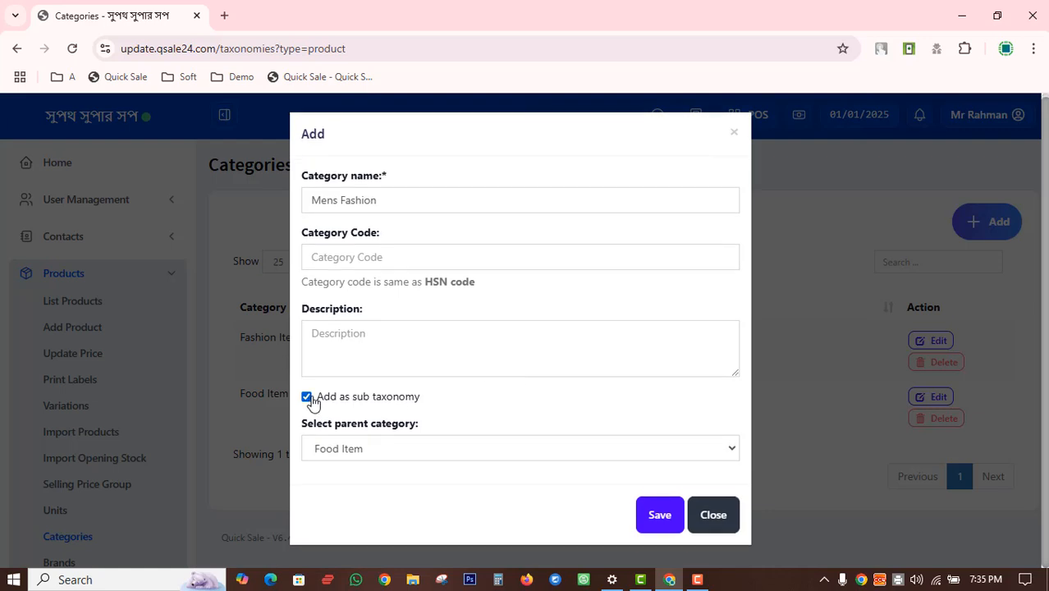
{"action": "left_click", "coordinate": [384, 447]}
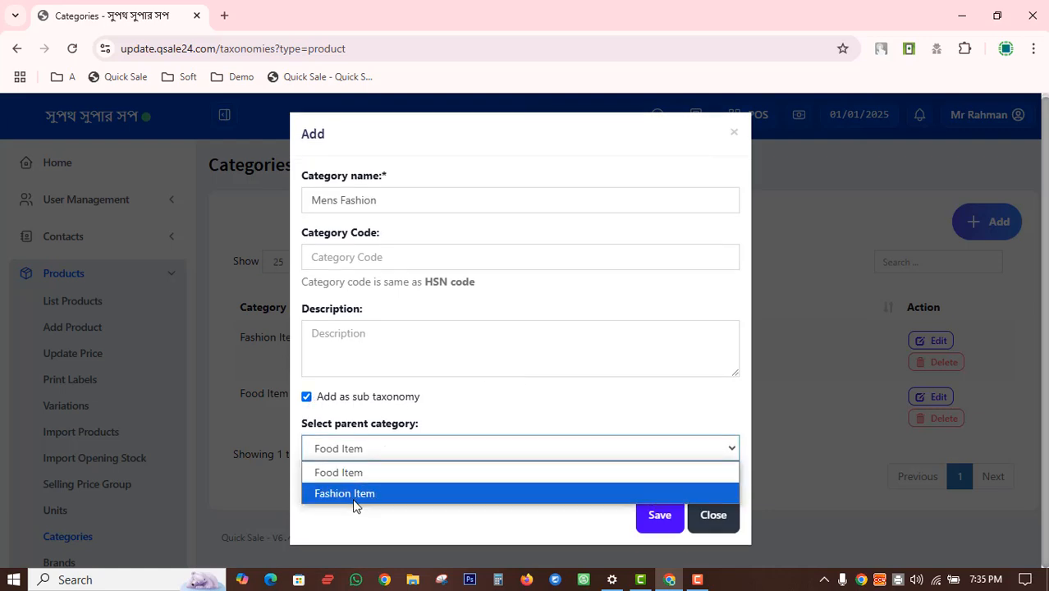
{"action": "left_click", "coordinate": [332, 495]}
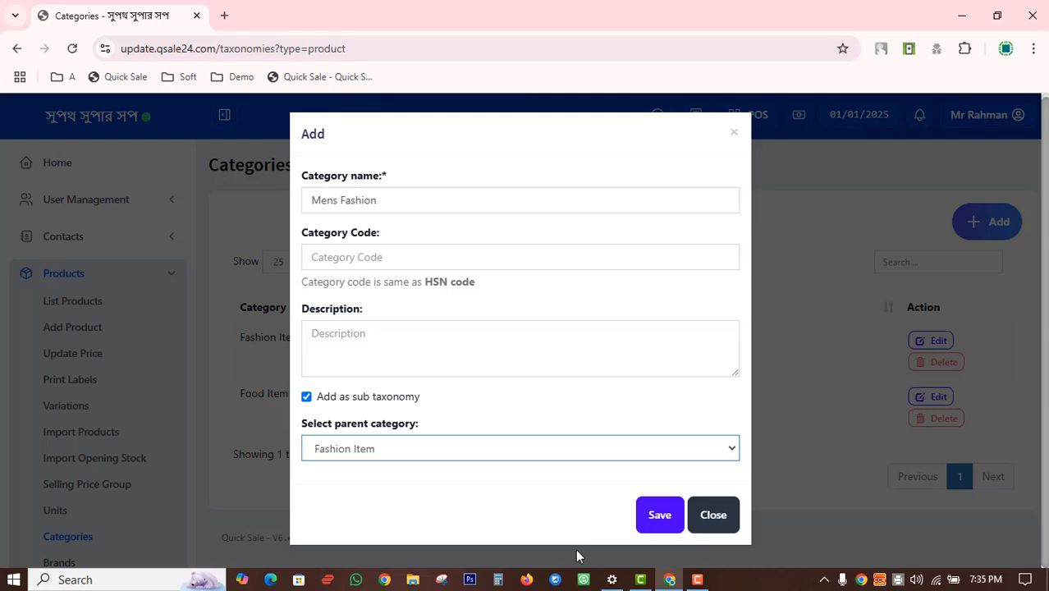
{"action": "left_click", "coordinate": [656, 517]}
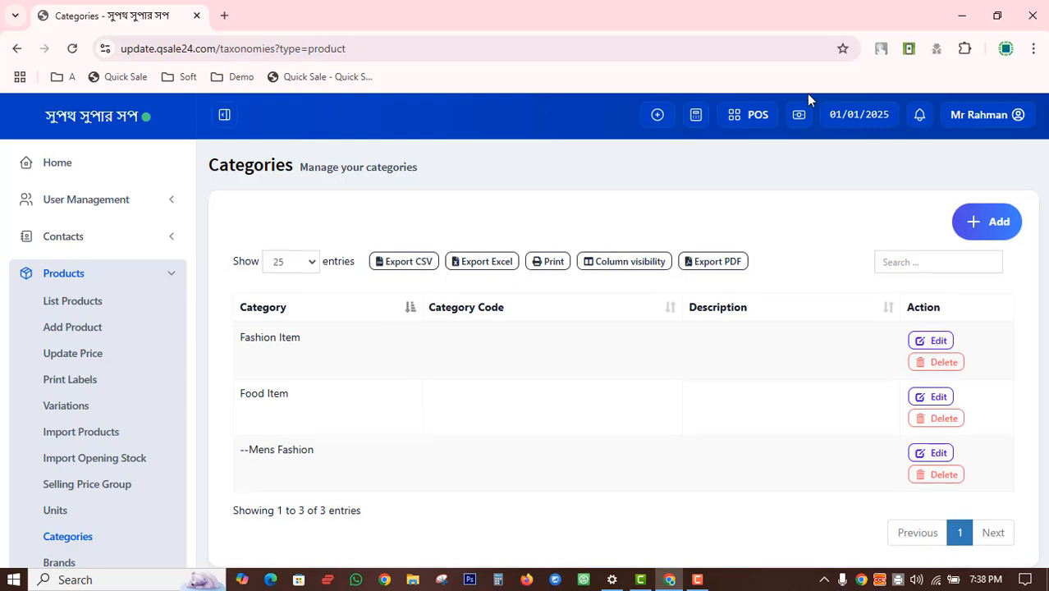
{"action": "scroll", "coordinate": [136, 301], "scroll_direction": "down", "scroll_amount": 3}
{"action": "left_click", "coordinate": [59, 358]}
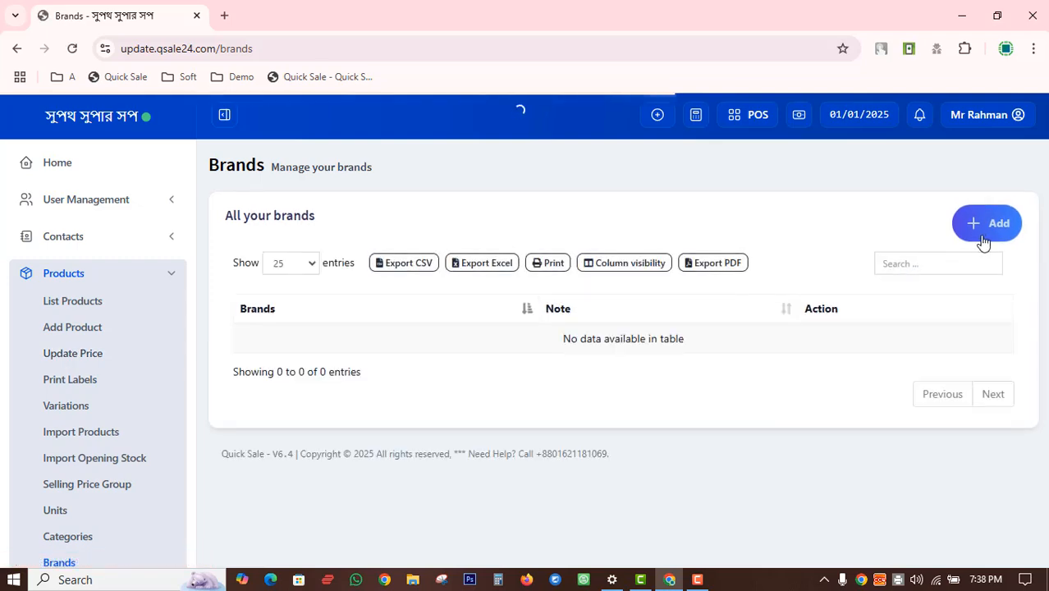
{"action": "left_click", "coordinate": [989, 230]}
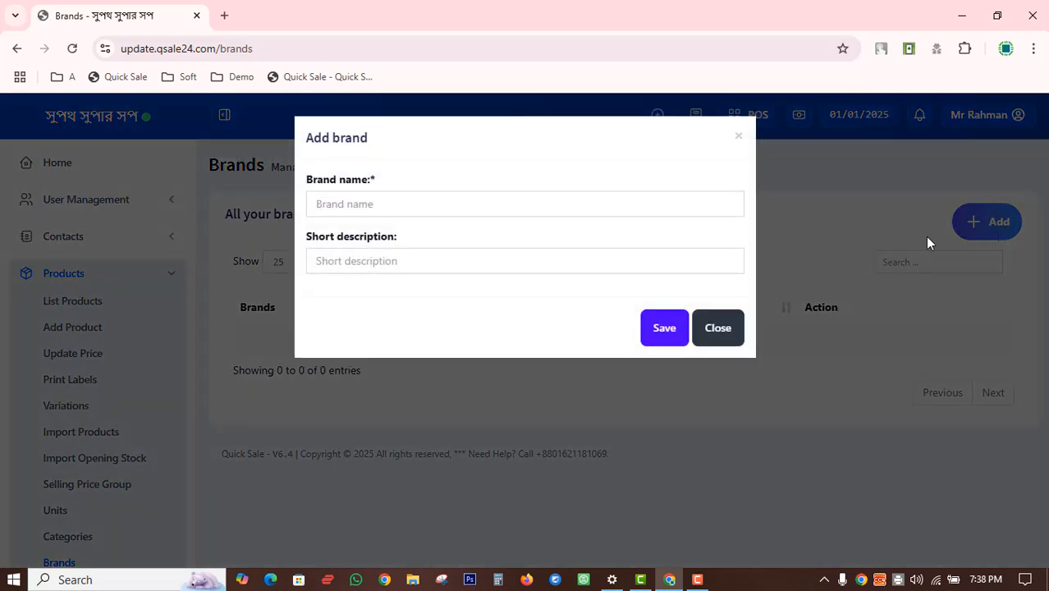
{"action": "left_click", "coordinate": [457, 204]}
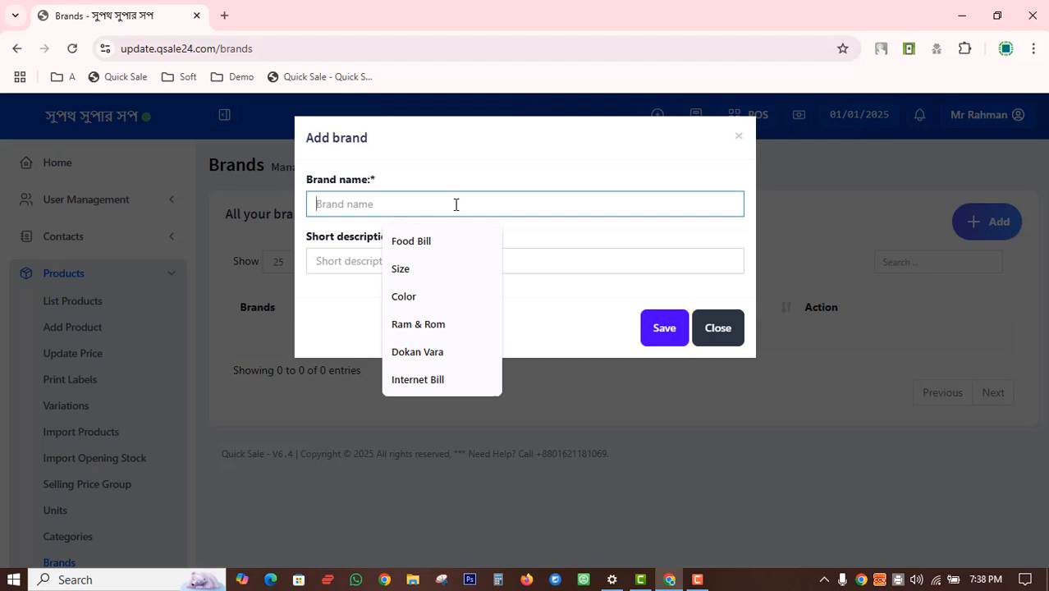
{"action": "left_click", "coordinate": [712, 335]}
Step: Create a product brand named Easy with no short description and save it
{"action": "scroll", "coordinate": [64, 566], "scroll_direction": "down", "scroll_amount": 3}
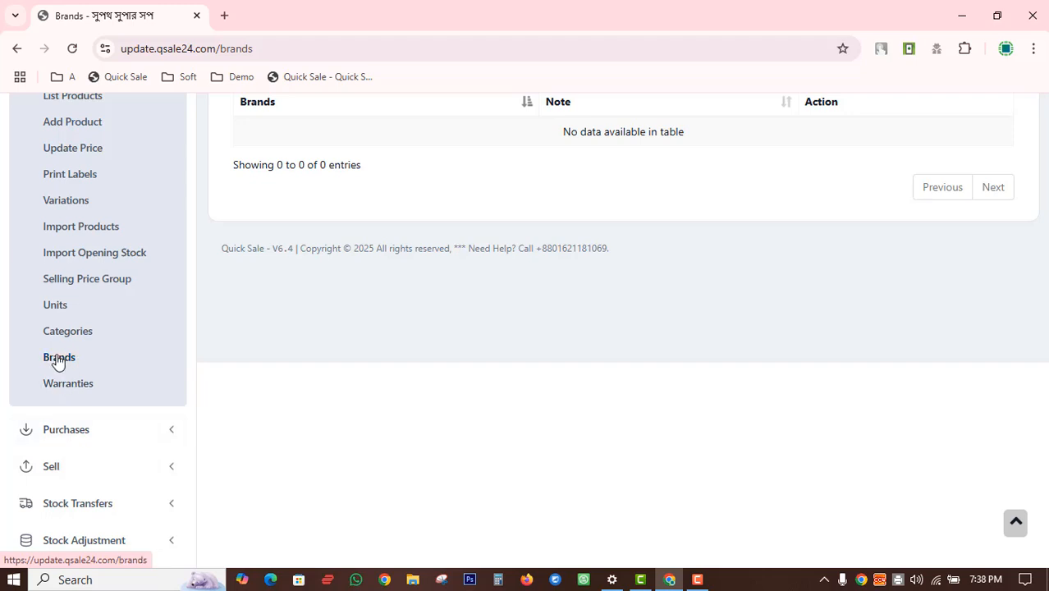
{"action": "left_click", "coordinate": [59, 358]}
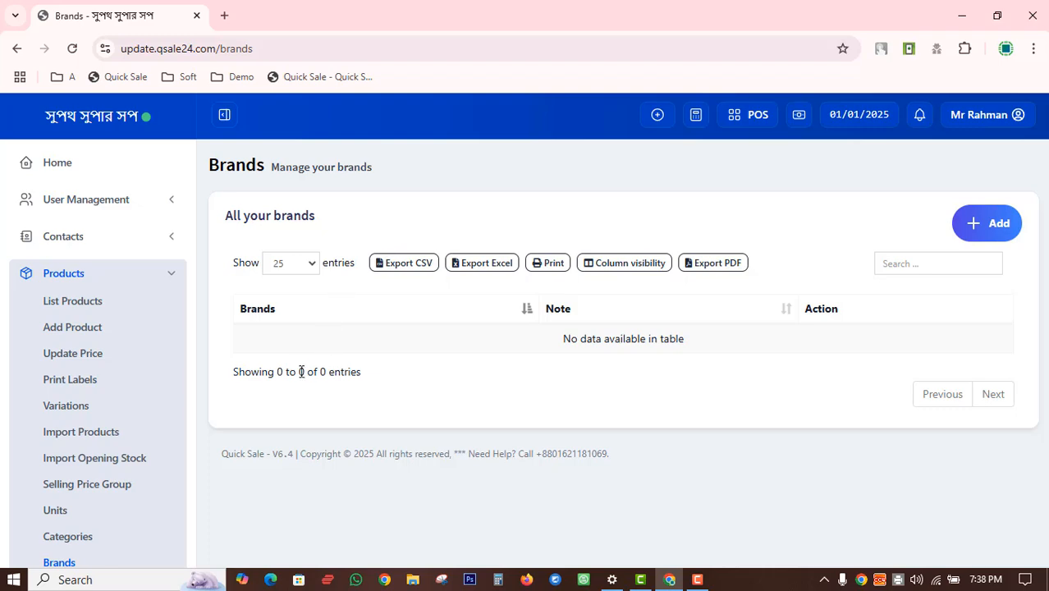
{"action": "left_click", "coordinate": [983, 230]}
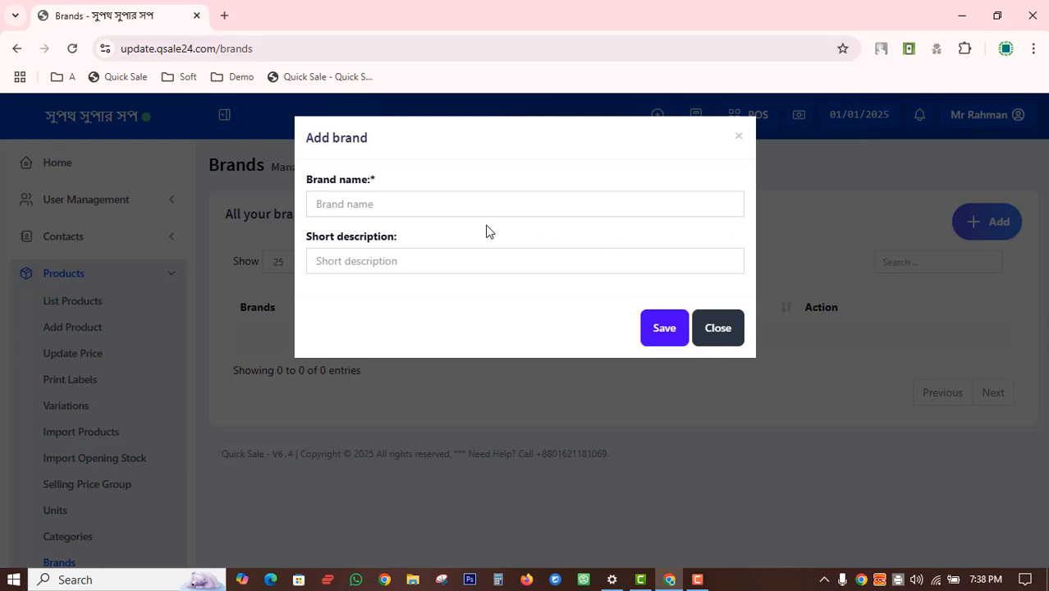
{"action": "left_click", "coordinate": [474, 209]}
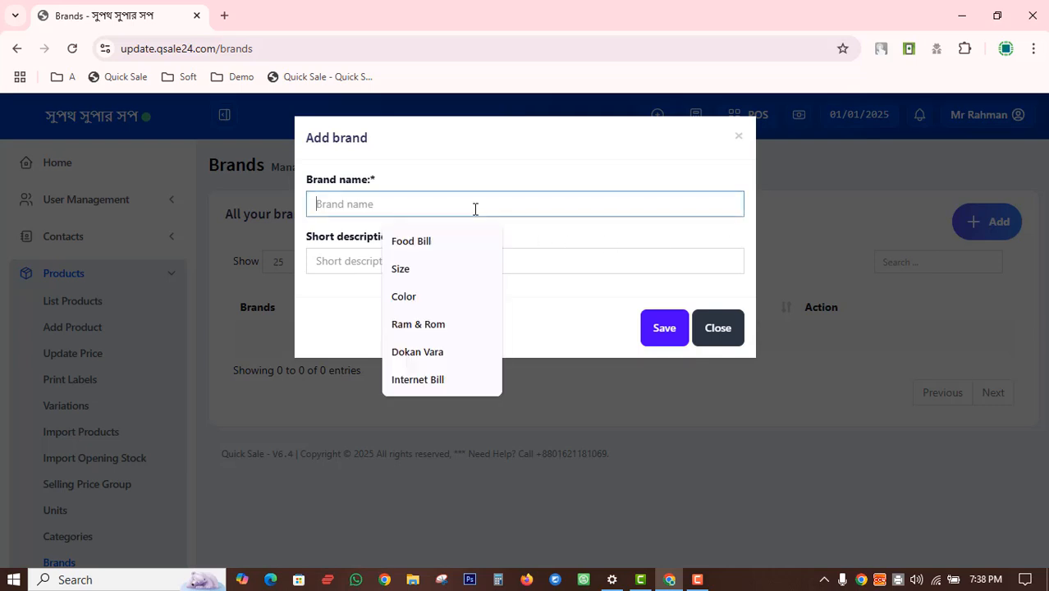
{"action": "left_click", "coordinate": [499, 135]}
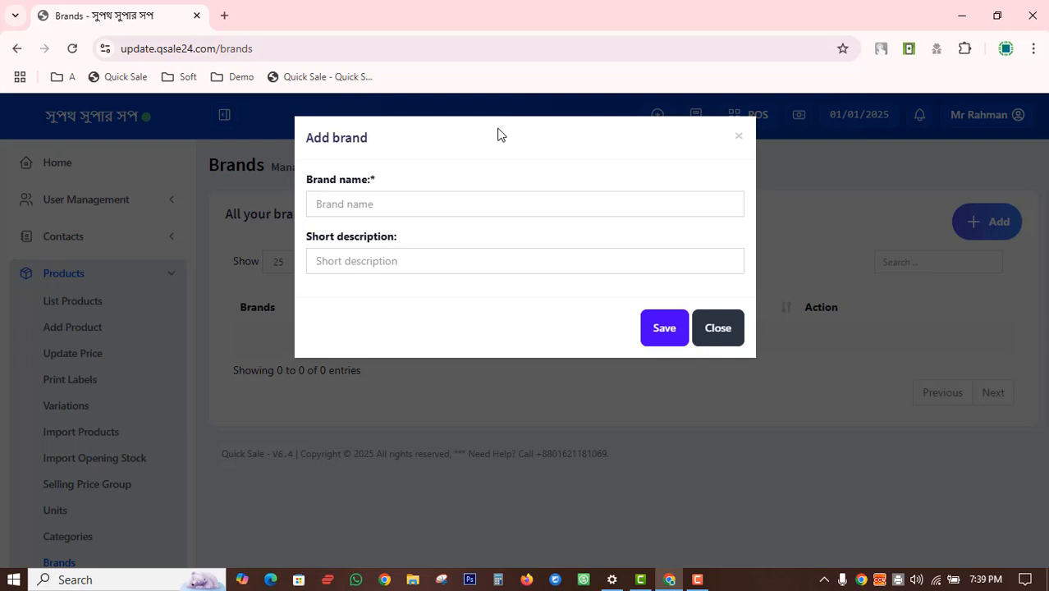
{"action": "left_click", "coordinate": [454, 207]}
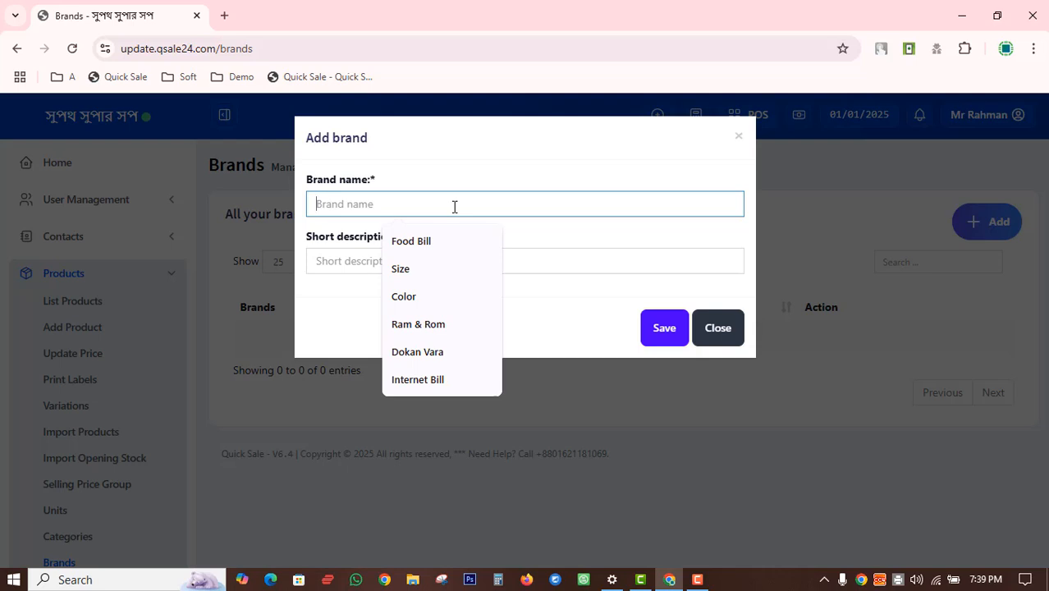
{"action": "type", "text": "Eas"}
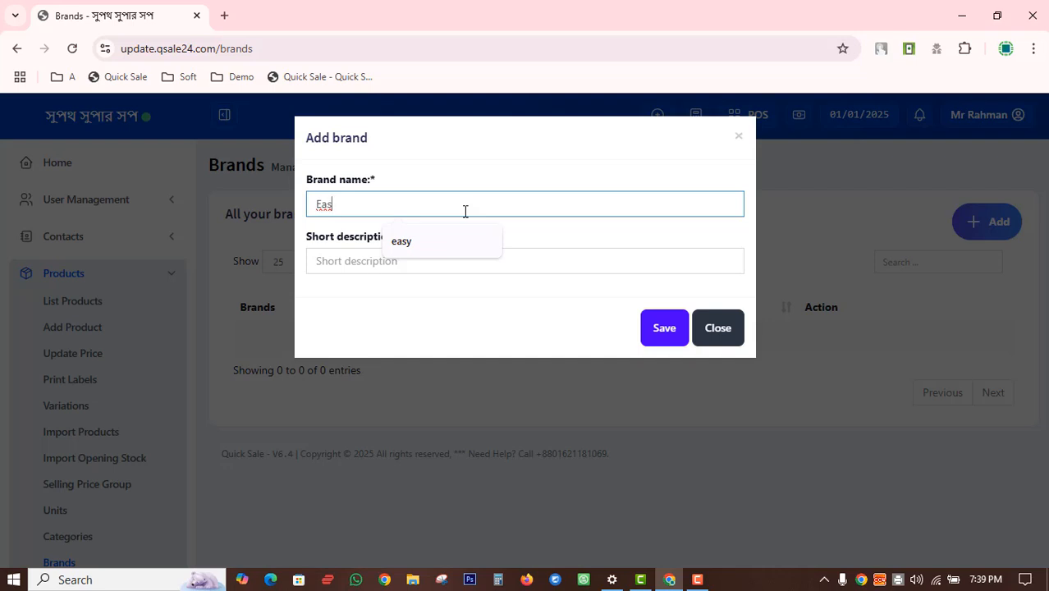
{"action": "type", "text": "y"}
{"action": "left_click", "coordinate": [541, 304]}
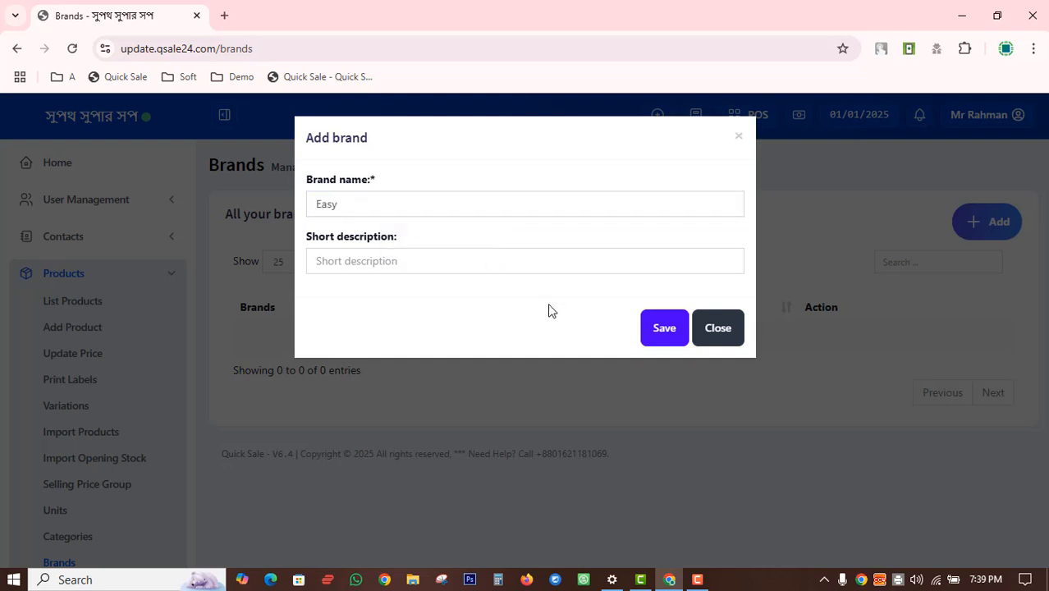
{"action": "left_click", "coordinate": [668, 329]}
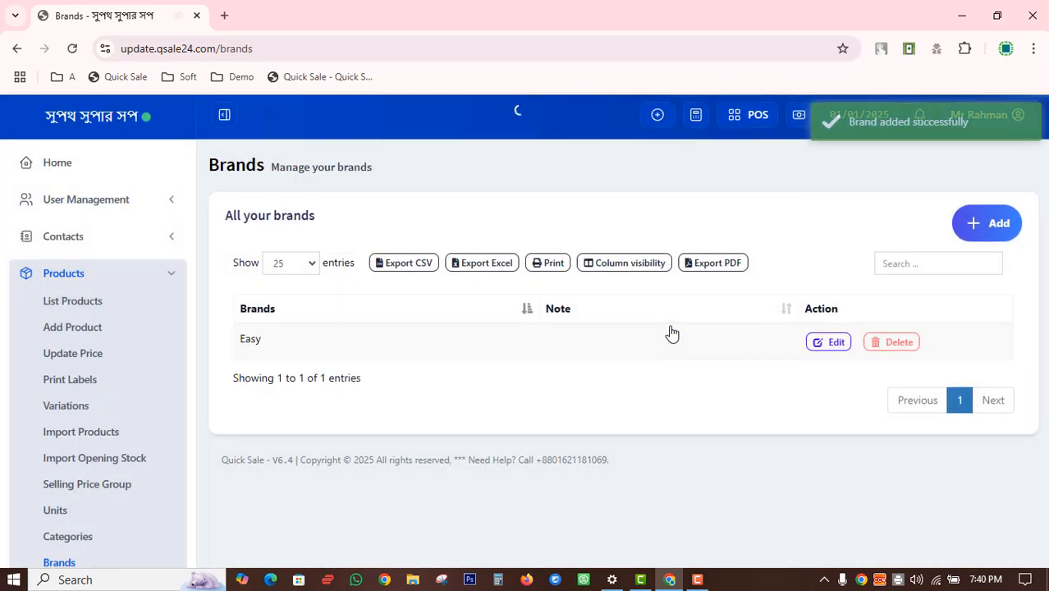
Step: Open the product warranties list
{"action": "scroll", "coordinate": [131, 383], "scroll_direction": "down", "scroll_amount": 3}
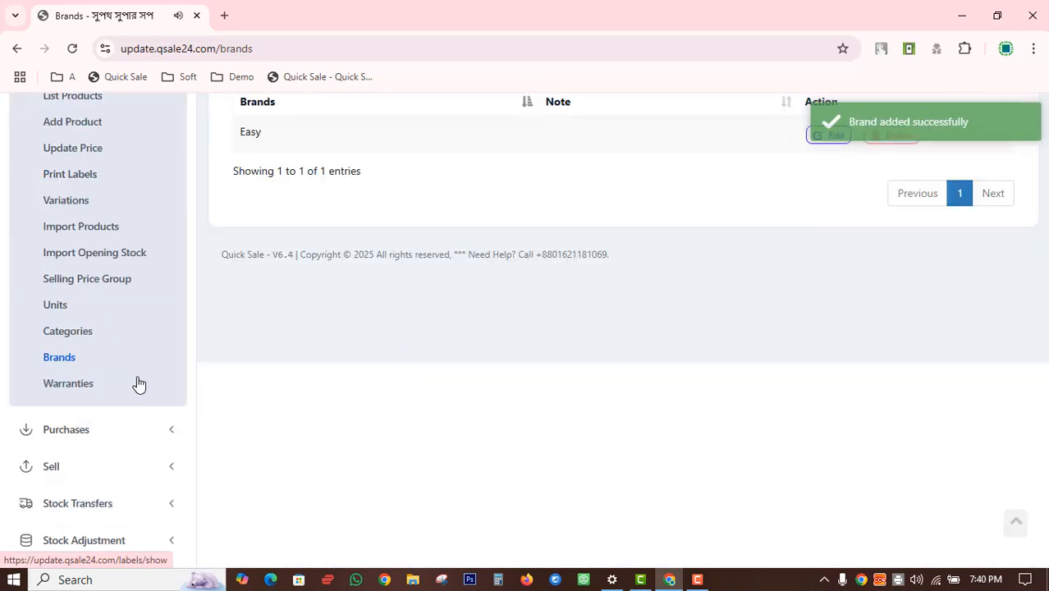
{"action": "left_click", "coordinate": [67, 393]}
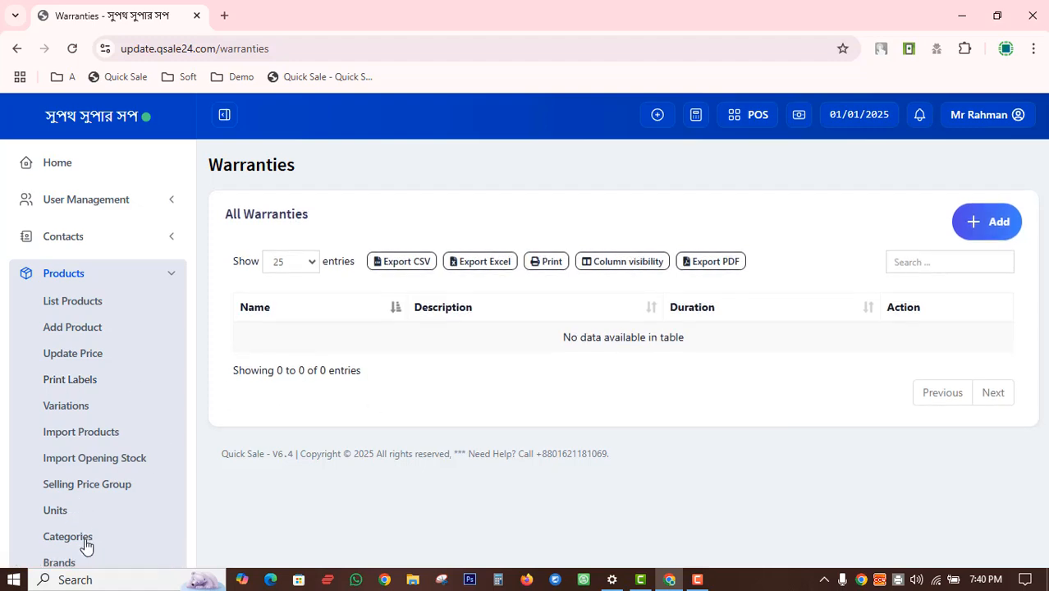
{"action": "scroll", "coordinate": [158, 522], "scroll_direction": "down", "scroll_amount": 1}
{"action": "scroll", "coordinate": [180, 521], "scroll_direction": "down", "scroll_amount": 2}
{"action": "scroll", "coordinate": [295, 514], "scroll_direction": "up", "scroll_amount": 3}
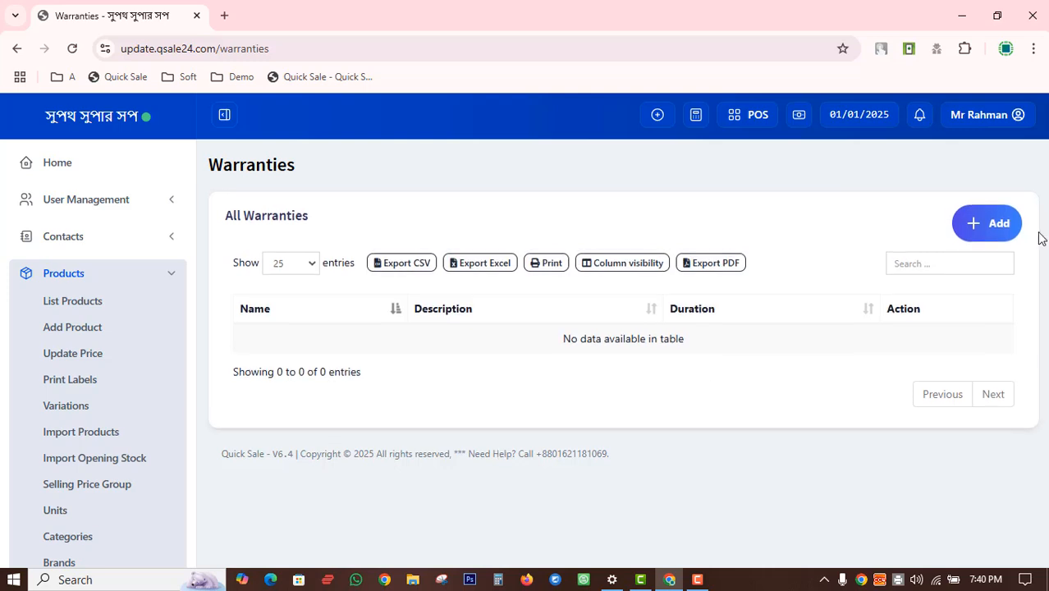
Step: Create a warranty named 1 Year Brand Warranty with a duration of 1 Years and save it
{"action": "left_click", "coordinate": [1001, 224]}
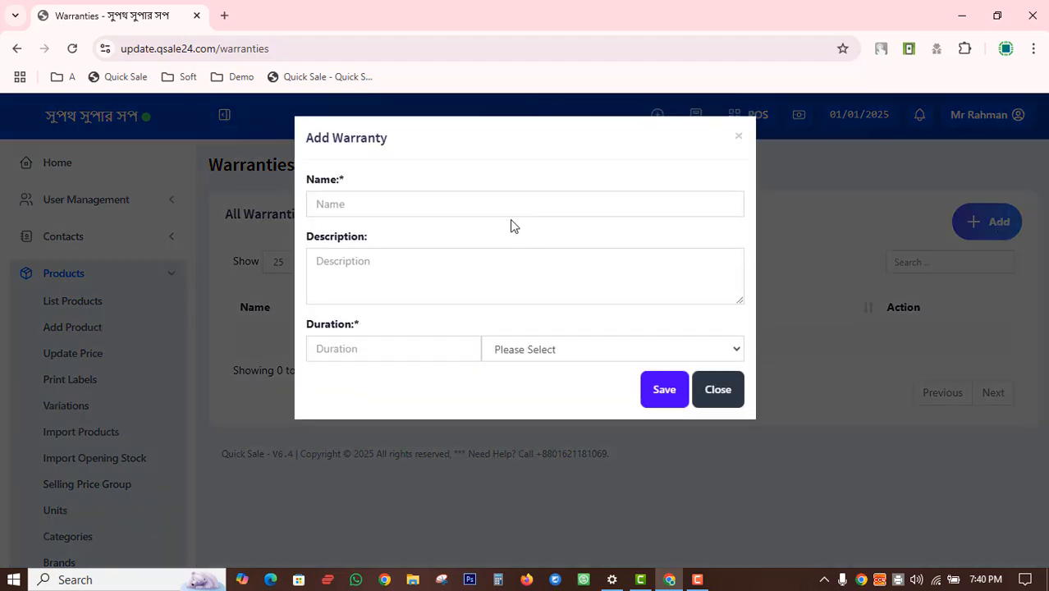
{"action": "left_click", "coordinate": [509, 206]}
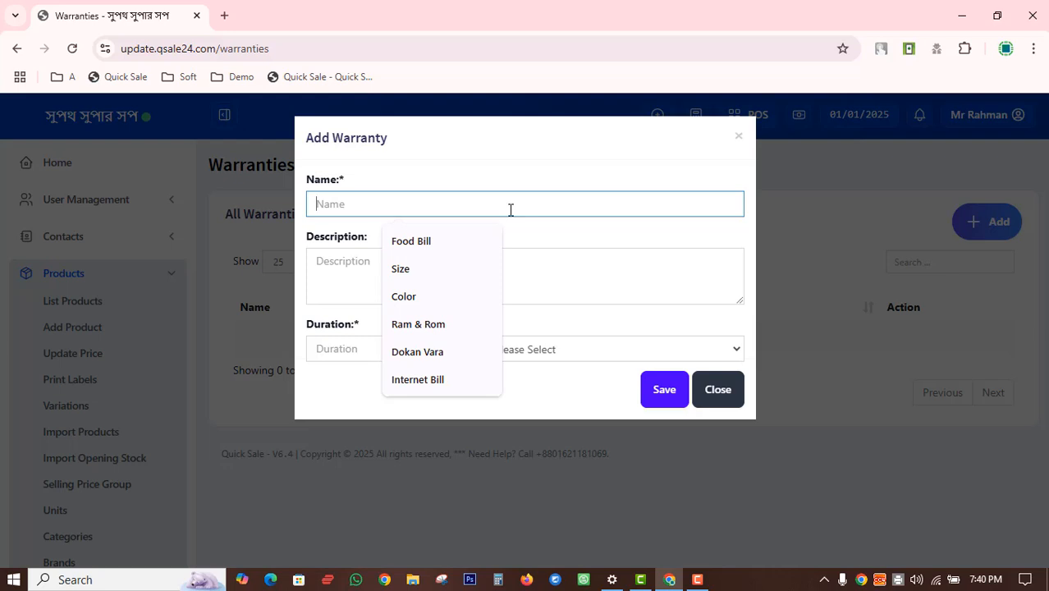
{"action": "type", "text": "!"}
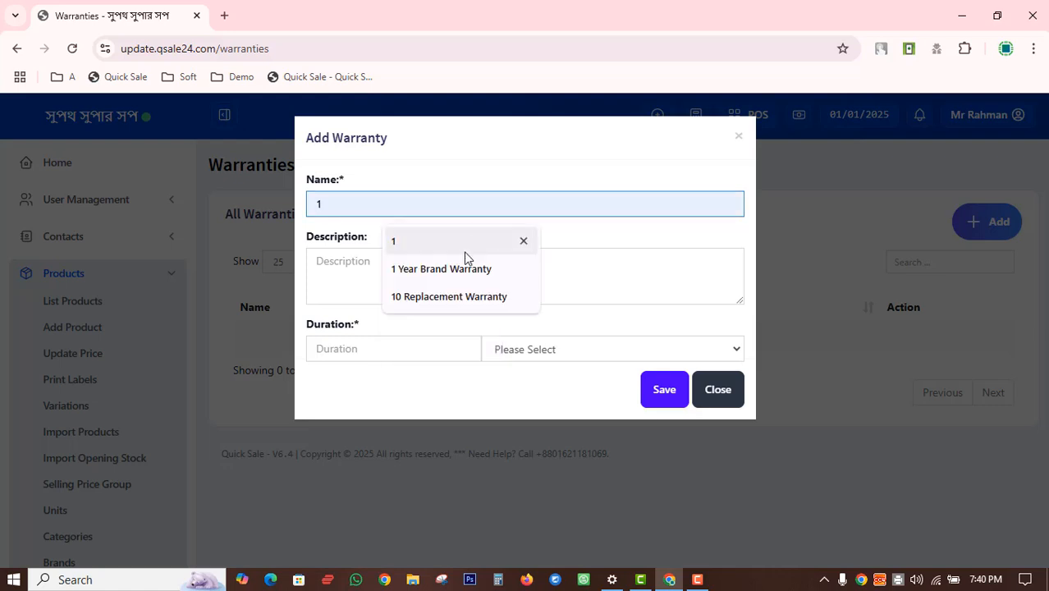
{"action": "left_click", "coordinate": [460, 271]}
{"action": "left_click", "coordinate": [397, 343]}
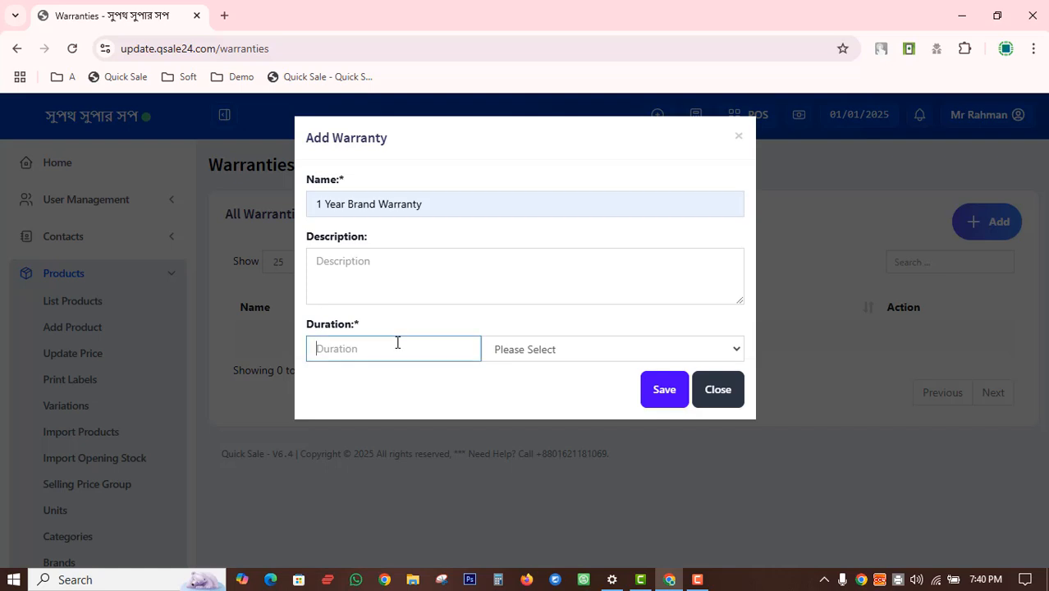
{"action": "type", "text": "1"}
{"action": "left_click", "coordinate": [546, 354]}
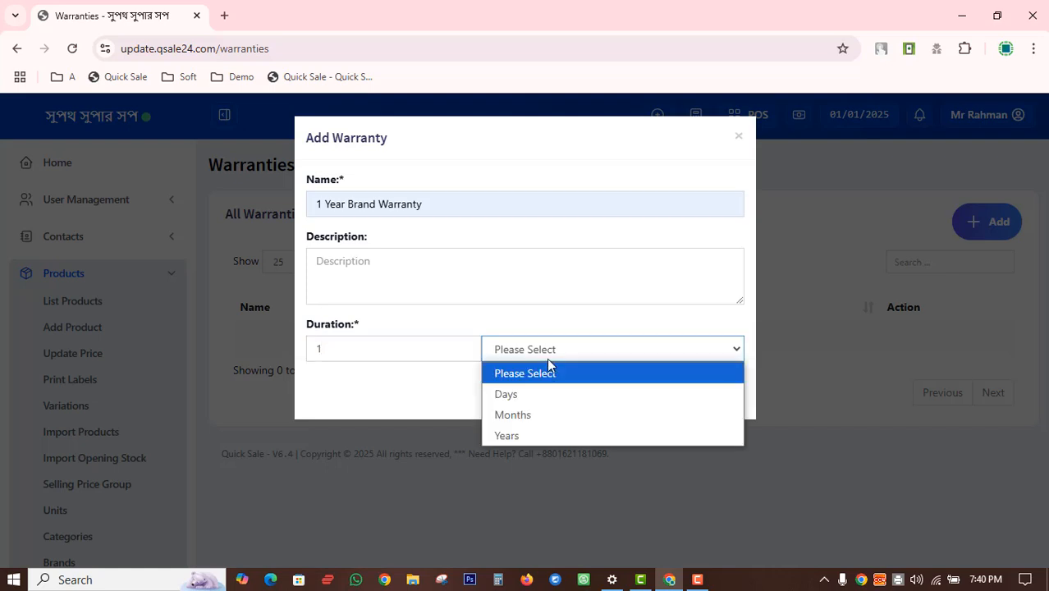
{"action": "left_click", "coordinate": [529, 434]}
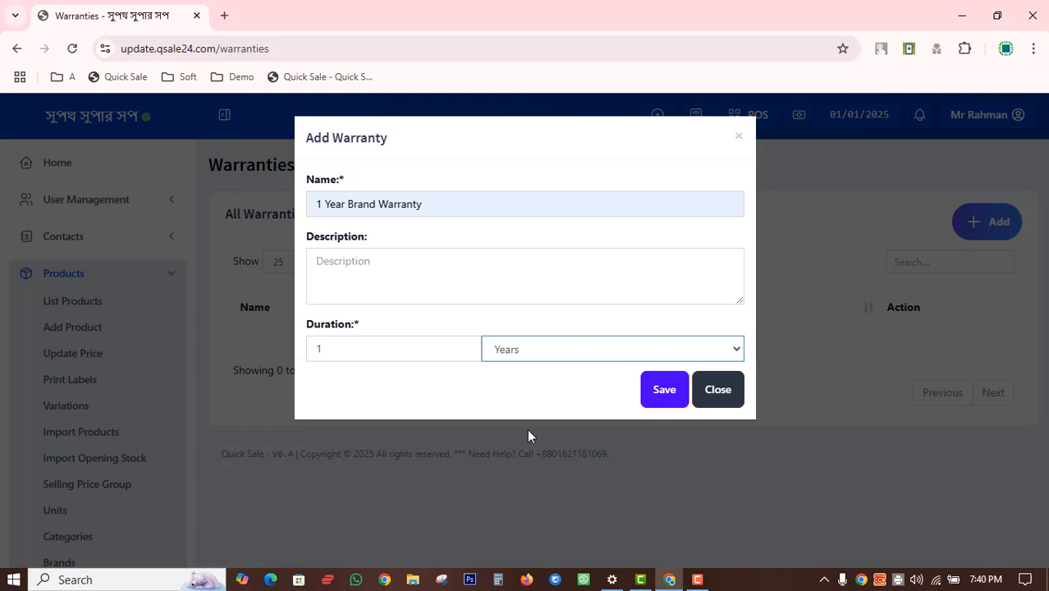
{"action": "left_click", "coordinate": [662, 402]}
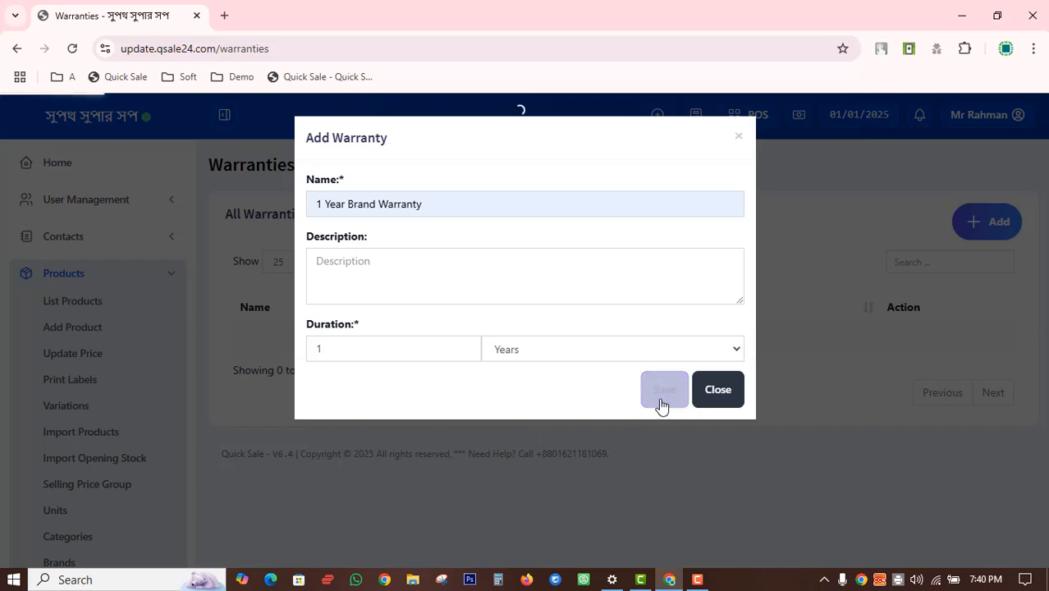
Step: Add a second warranty named 6 Month Warranty with a duration of 6 Months and save it
{"action": "left_click", "coordinate": [1001, 231]}
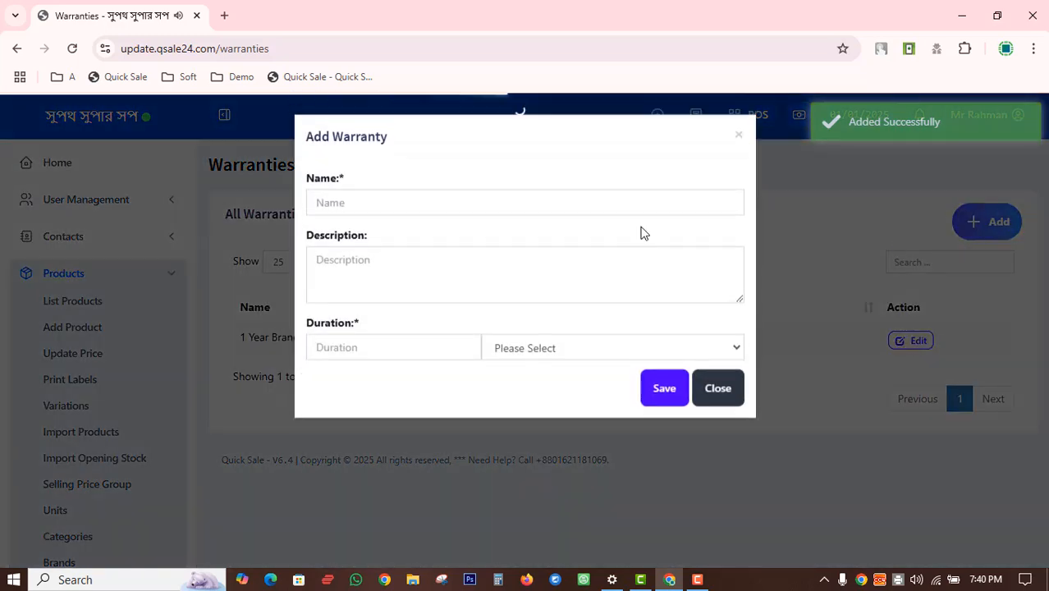
{"action": "left_click", "coordinate": [538, 194]}
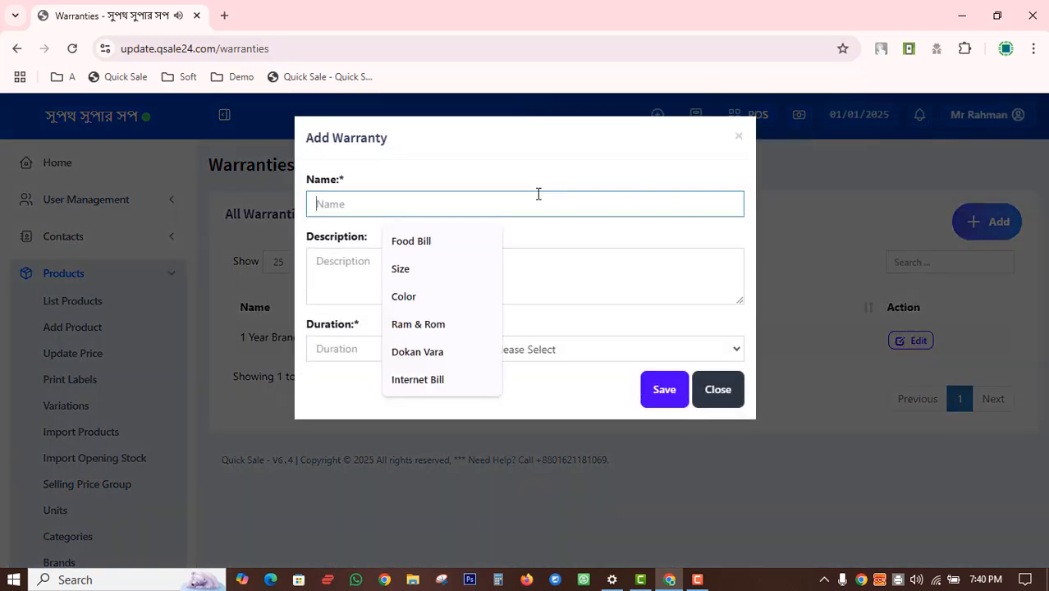
{"action": "type", "text": "6"}
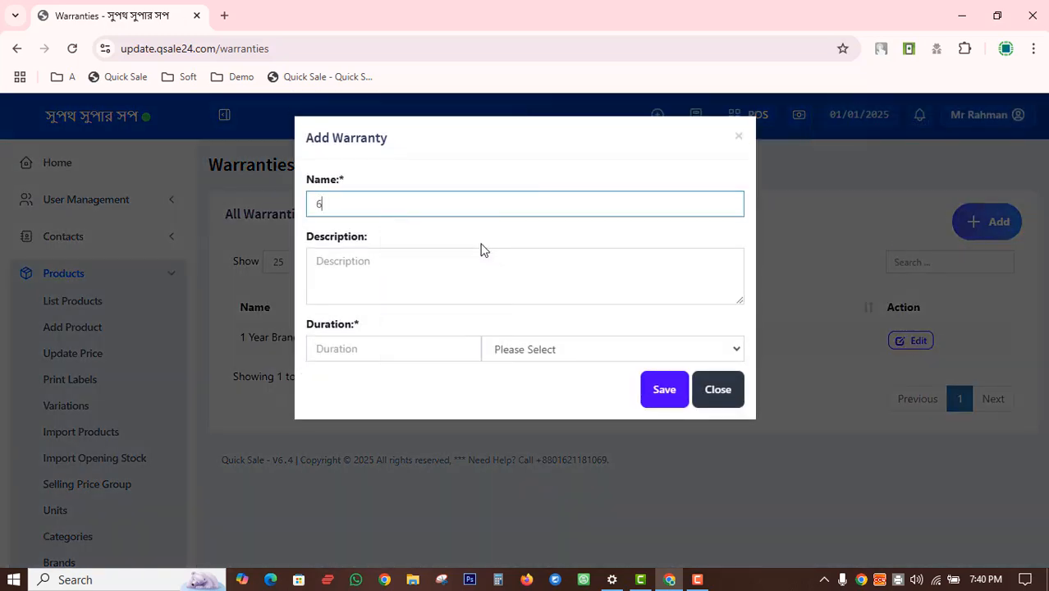
{"action": "double_click", "coordinate": [472, 212]}
{"action": "left_click", "coordinate": [472, 212]}
{"action": "type", "text": "Month Warranty"}
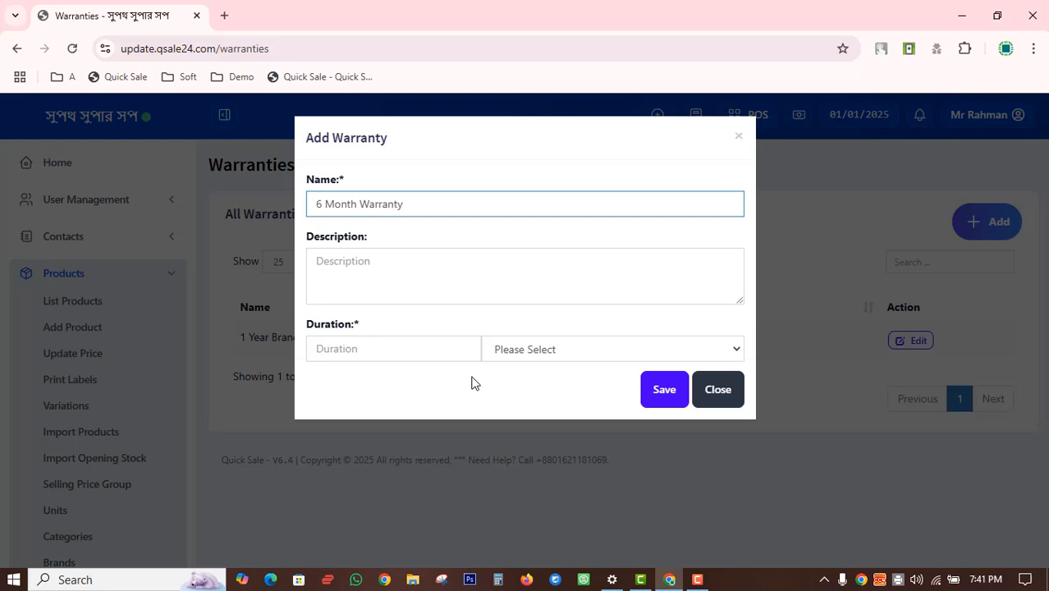
{"action": "left_click", "coordinate": [391, 352]}
{"action": "type", "text": "6"}
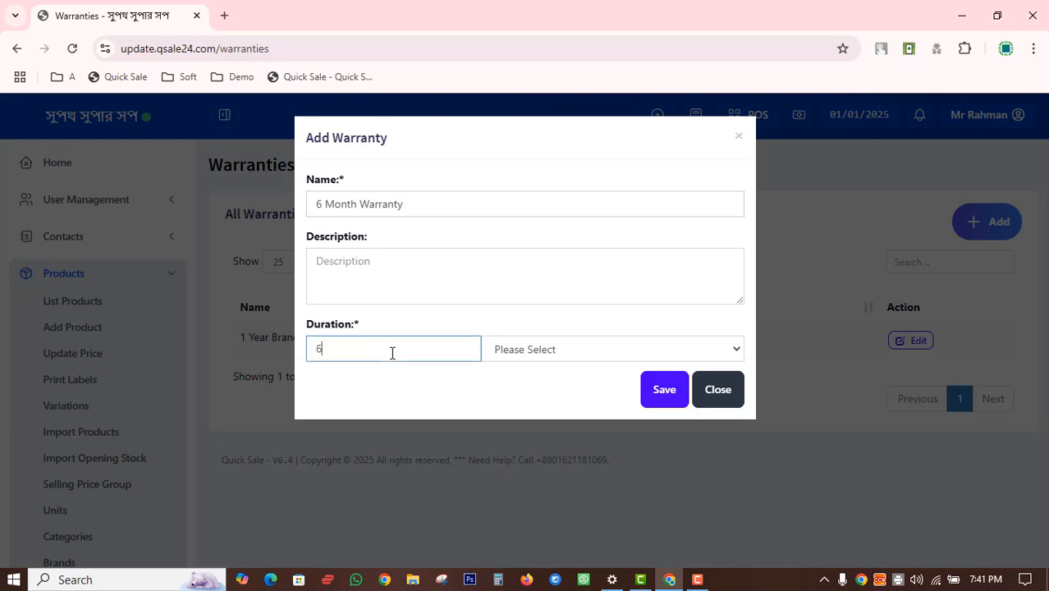
{"action": "left_click", "coordinate": [534, 350]}
{"action": "left_click", "coordinate": [533, 416]}
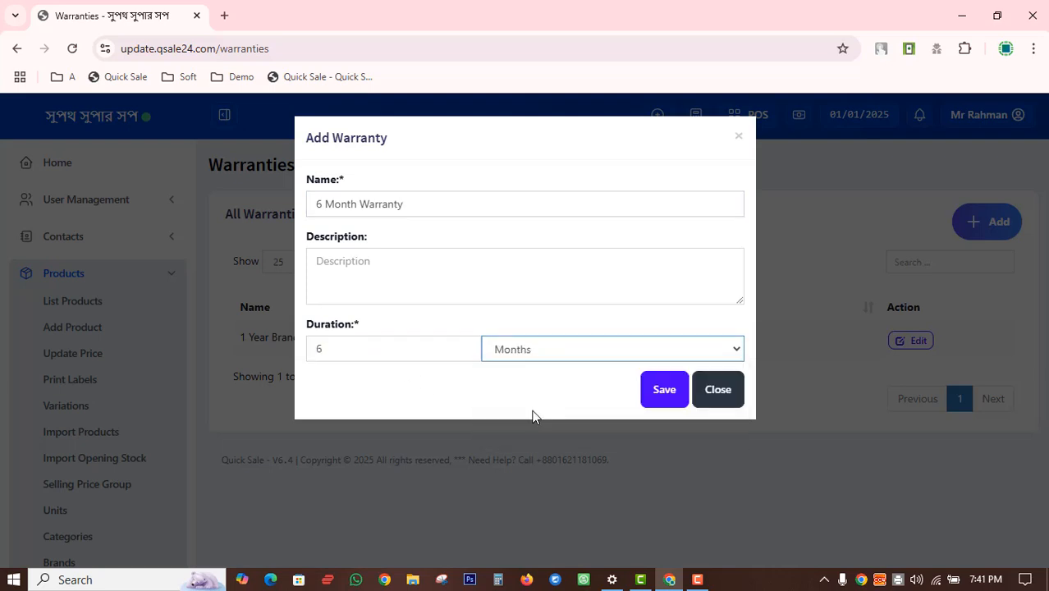
{"action": "left_click", "coordinate": [664, 391]}
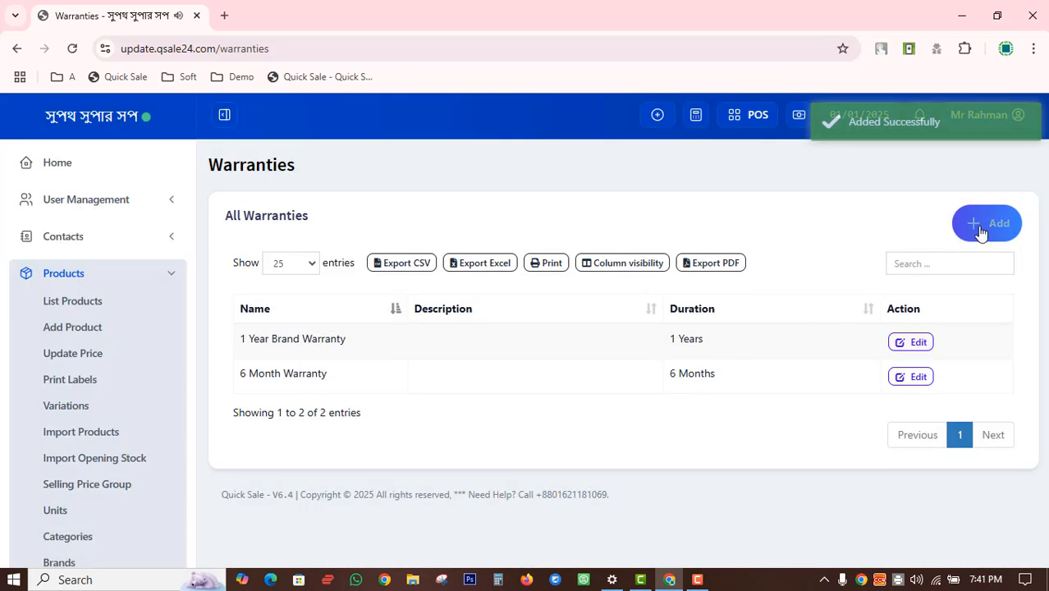
Step: Add a third warranty named 10 Replacement Warranty with a duration of 10 Days and save it
{"action": "left_click", "coordinate": [977, 228]}
{"action": "left_click", "coordinate": [379, 205]}
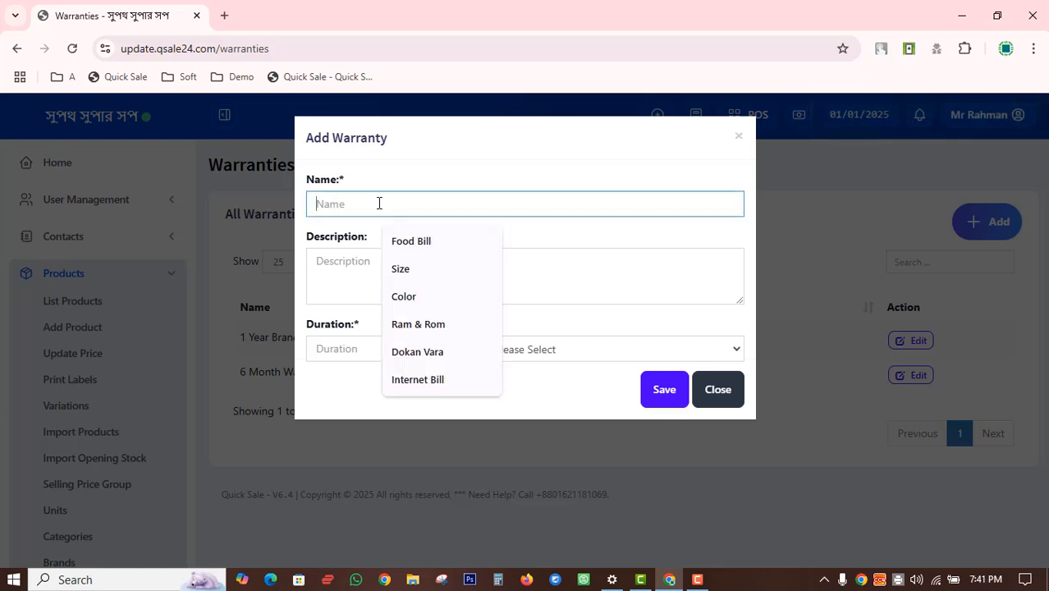
{"action": "type", "text": "10"}
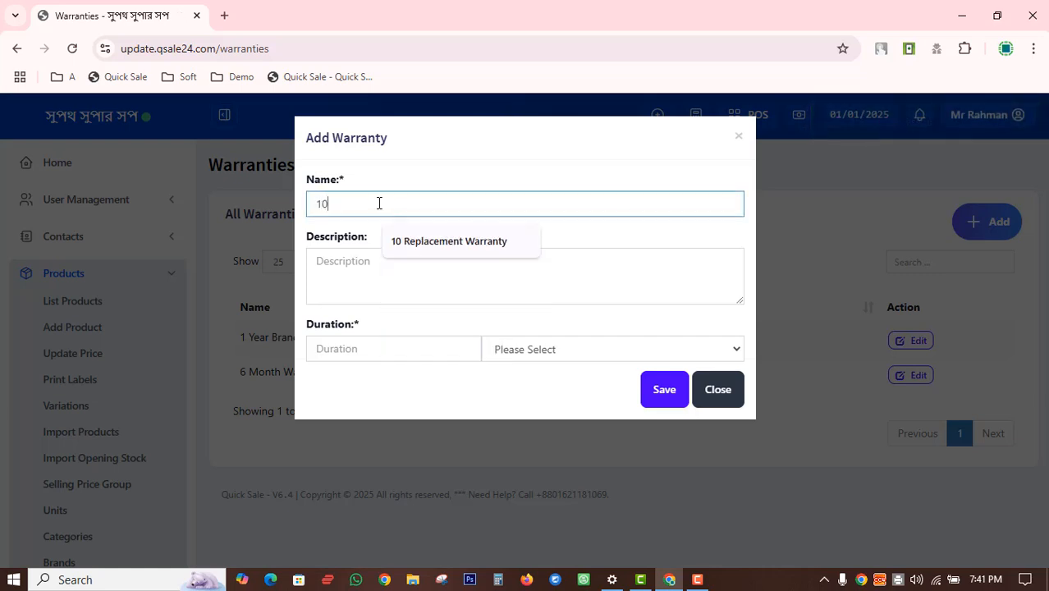
{"action": "left_click", "coordinate": [438, 242]}
{"action": "left_click", "coordinate": [408, 343]}
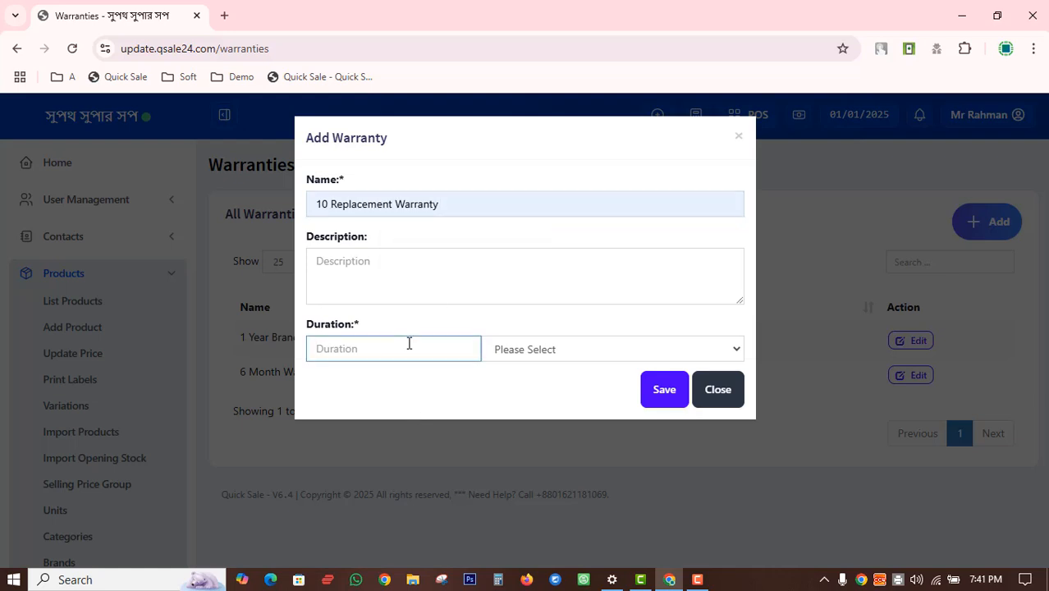
{"action": "type", "text": "10"}
{"action": "left_click", "coordinate": [538, 348]}
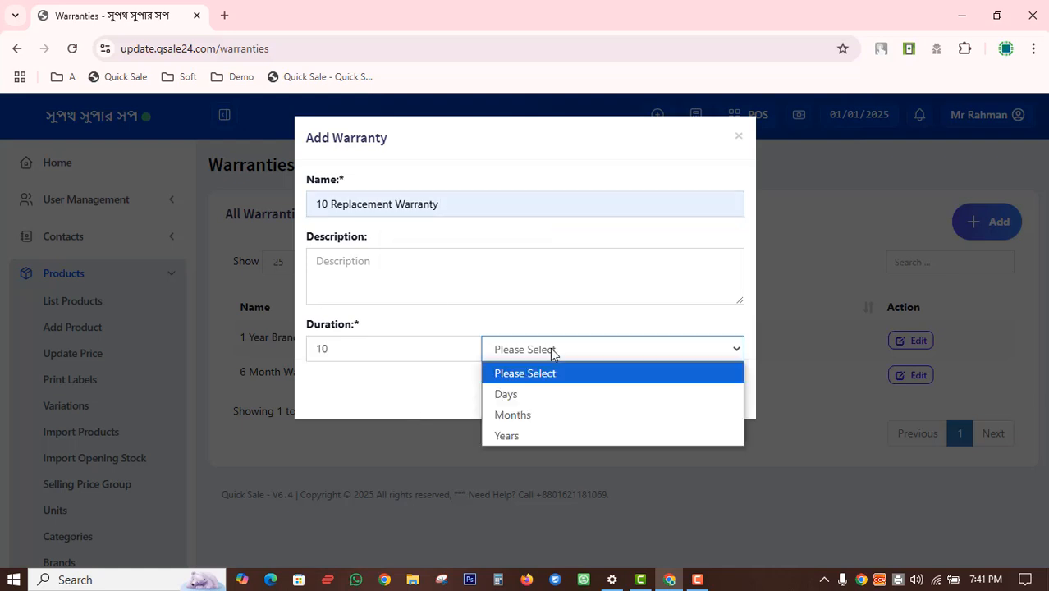
{"action": "left_click", "coordinate": [543, 395]}
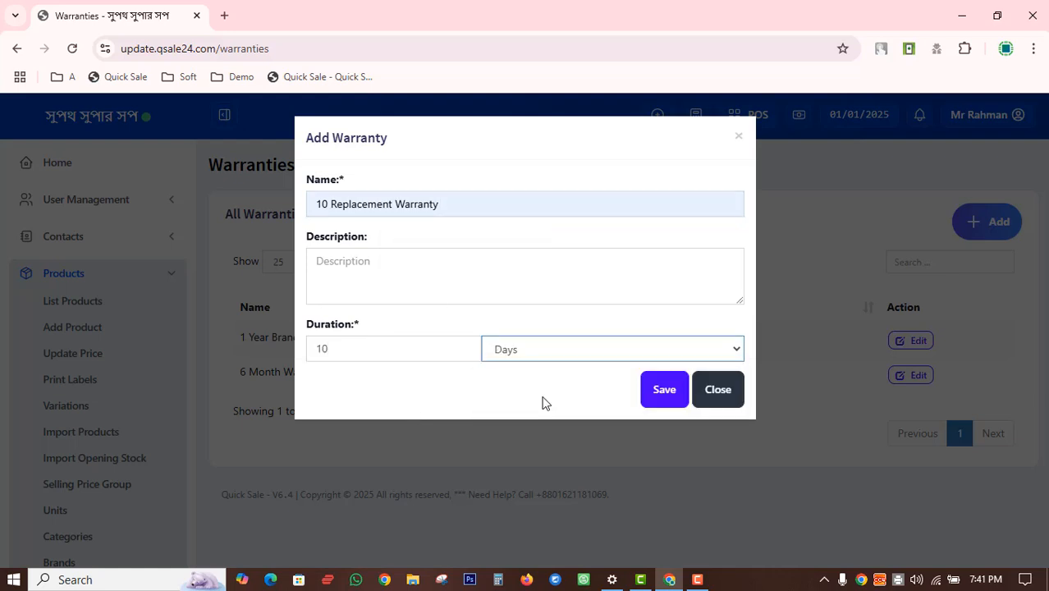
{"action": "left_click", "coordinate": [653, 397]}
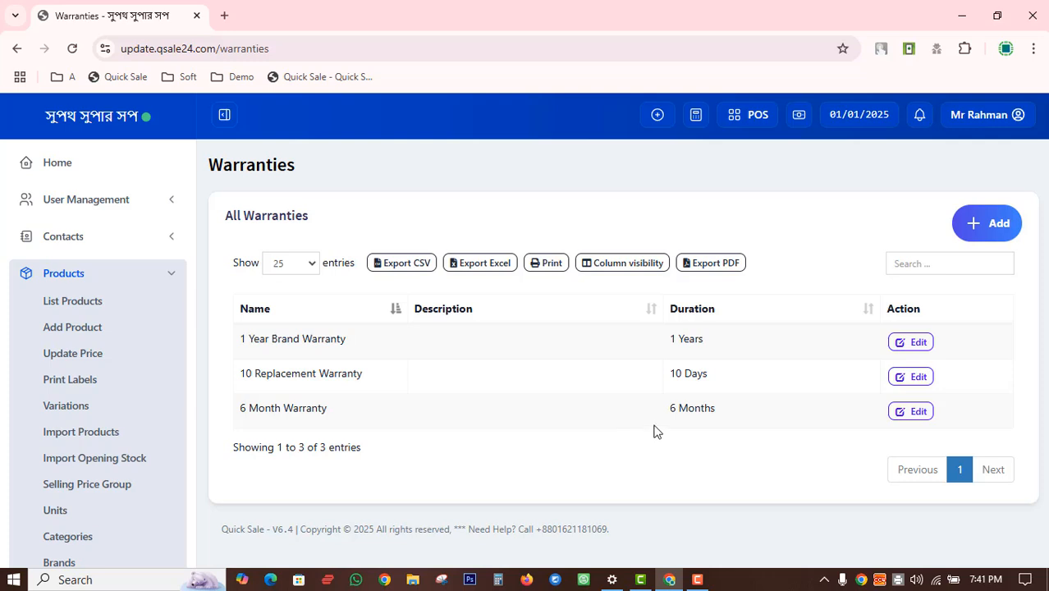
Step: Start a new product variation and name it Size
{"action": "scroll", "coordinate": [654, 430], "scroll_direction": "down", "scroll_amount": 3}
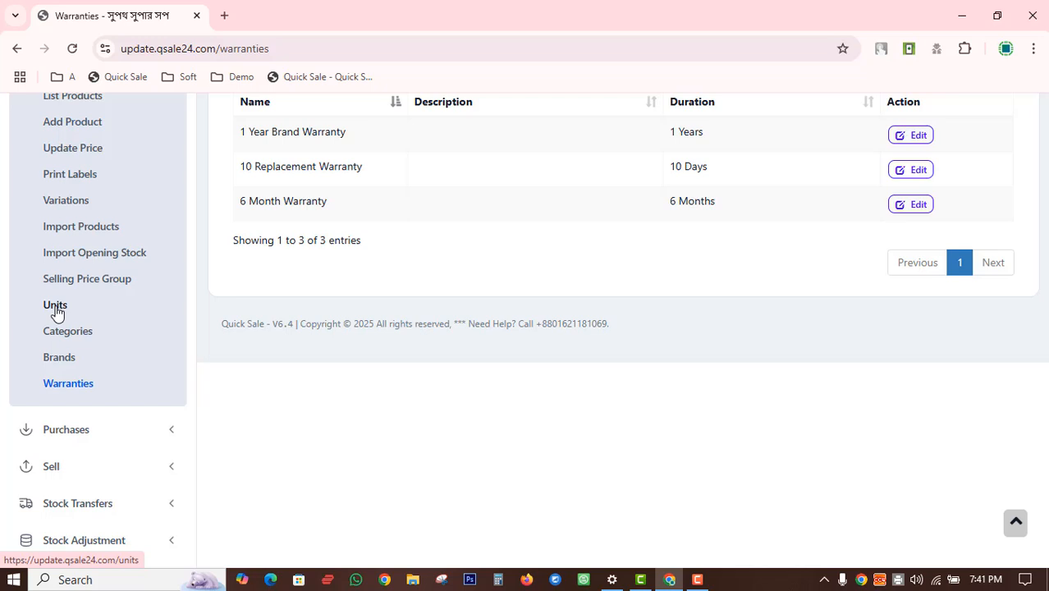
{"action": "scroll", "coordinate": [55, 312], "scroll_direction": "up", "scroll_amount": 3}
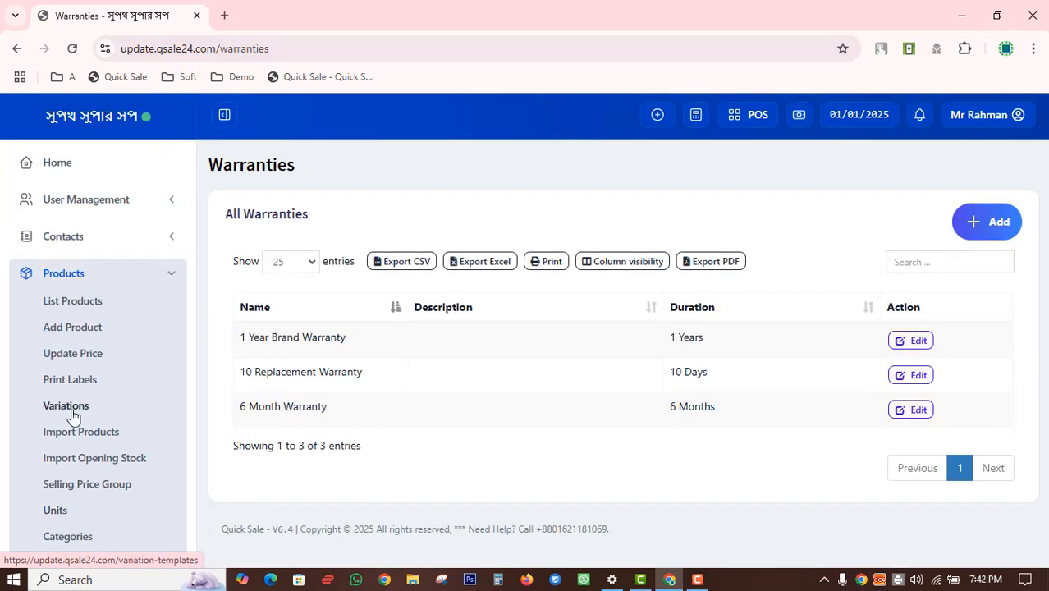
{"action": "left_click", "coordinate": [61, 410]}
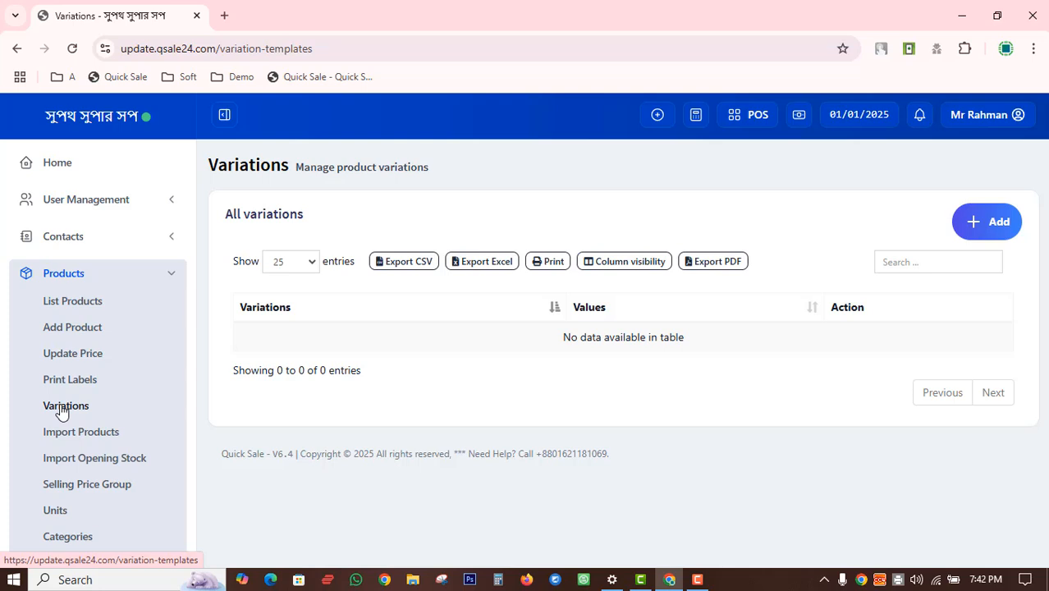
{"action": "left_click", "coordinate": [992, 226]}
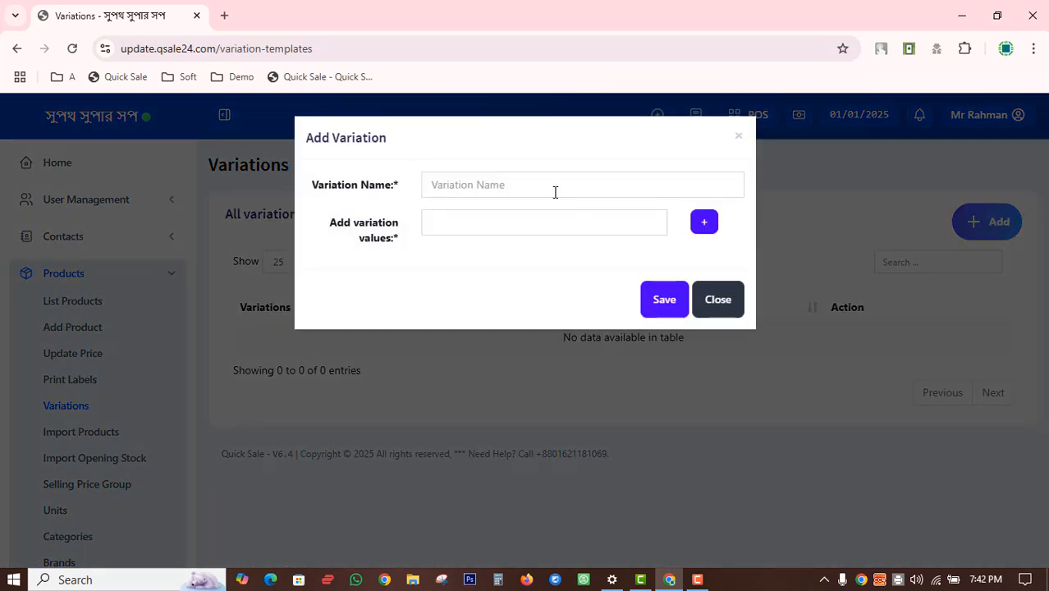
{"action": "left_click", "coordinate": [555, 192]}
{"action": "type", "text": "Size"}
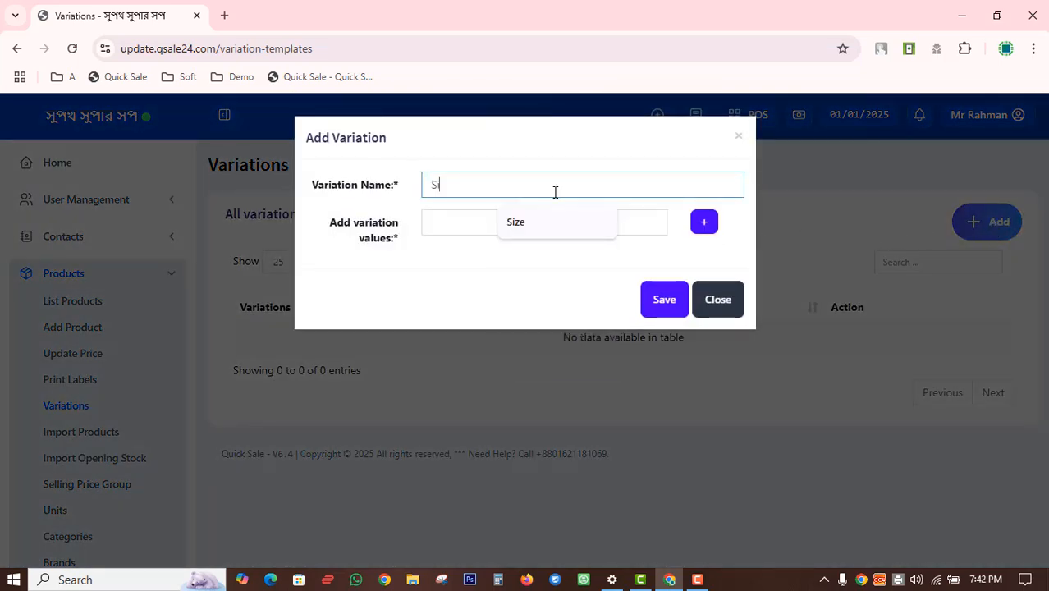
Step: Enter S, M and L as the first three values of the Size variation
{"action": "left_click", "coordinate": [473, 227]}
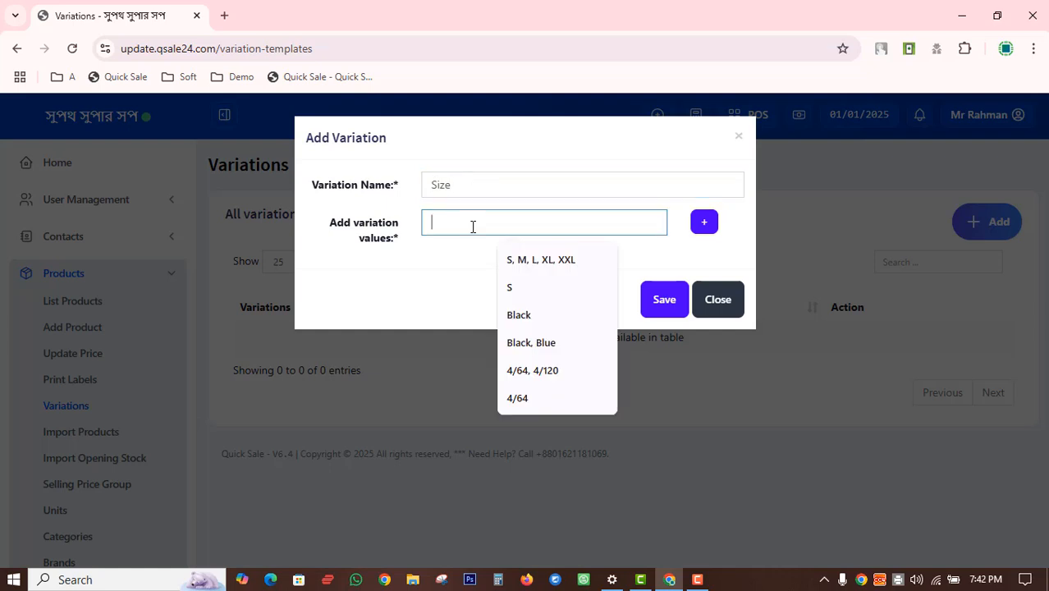
{"action": "type", "text": "S"}
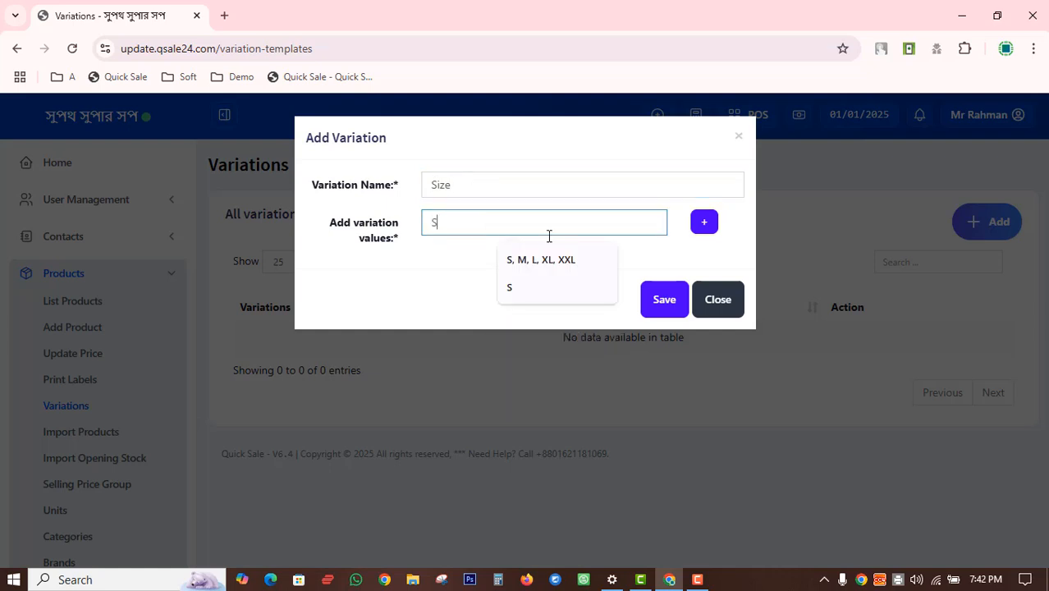
{"action": "left_click", "coordinate": [702, 230]}
{"action": "left_click", "coordinate": [497, 269]}
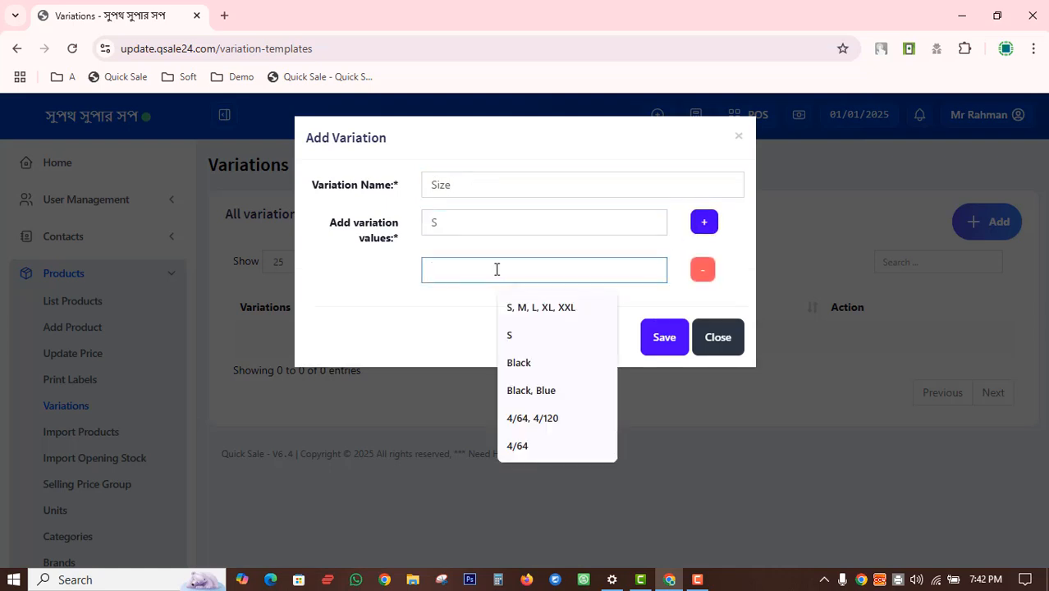
{"action": "type", "text": "L"}
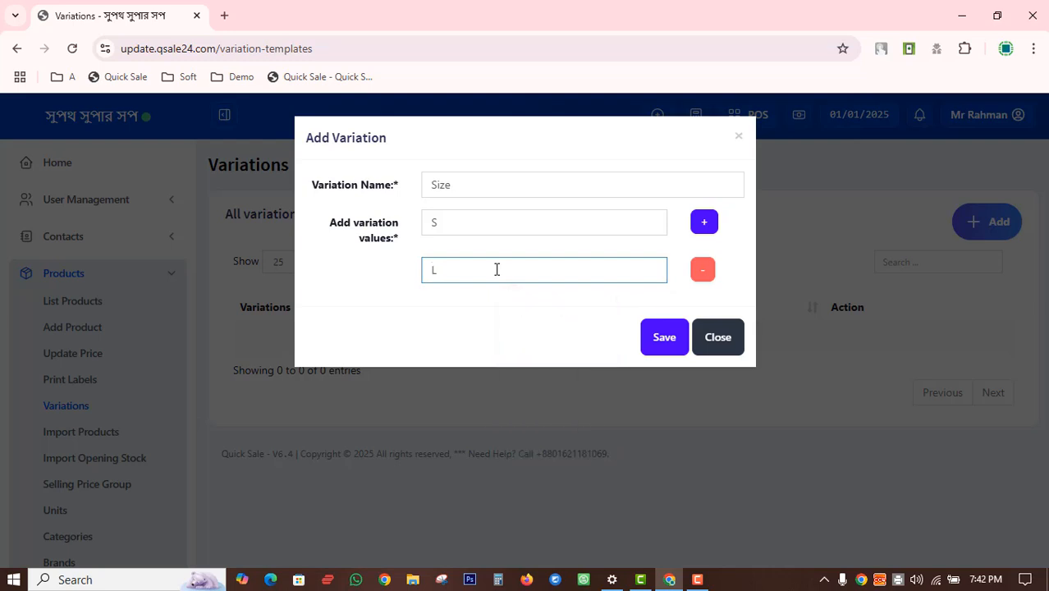
{"action": "key", "text": "BackSpace"}
{"action": "type", "text": "M"}
{"action": "left_click", "coordinate": [702, 221]}
{"action": "left_click", "coordinate": [499, 299]}
{"action": "type", "text": "L"}
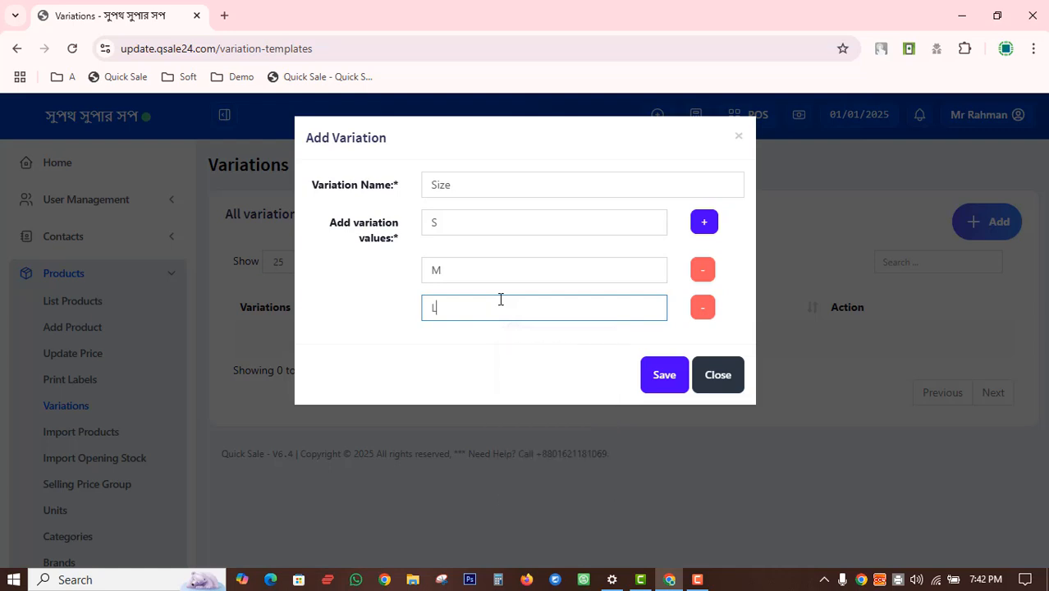
Step: Add the values XL and XXL to the Size variation and save it
{"action": "left_click", "coordinate": [704, 223]}
{"action": "left_click", "coordinate": [469, 353]}
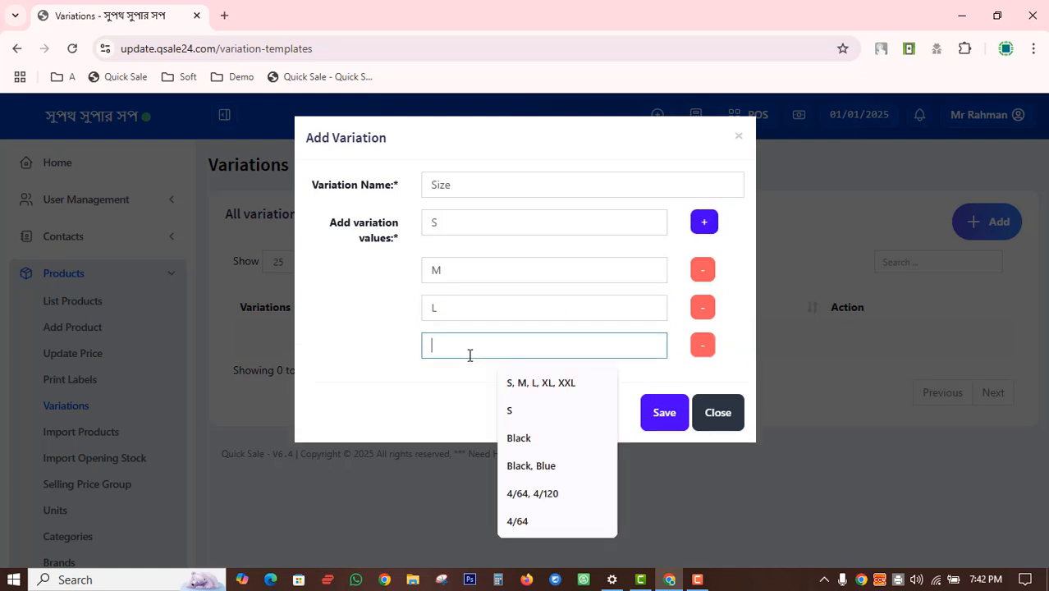
{"action": "type", "text": "XL"}
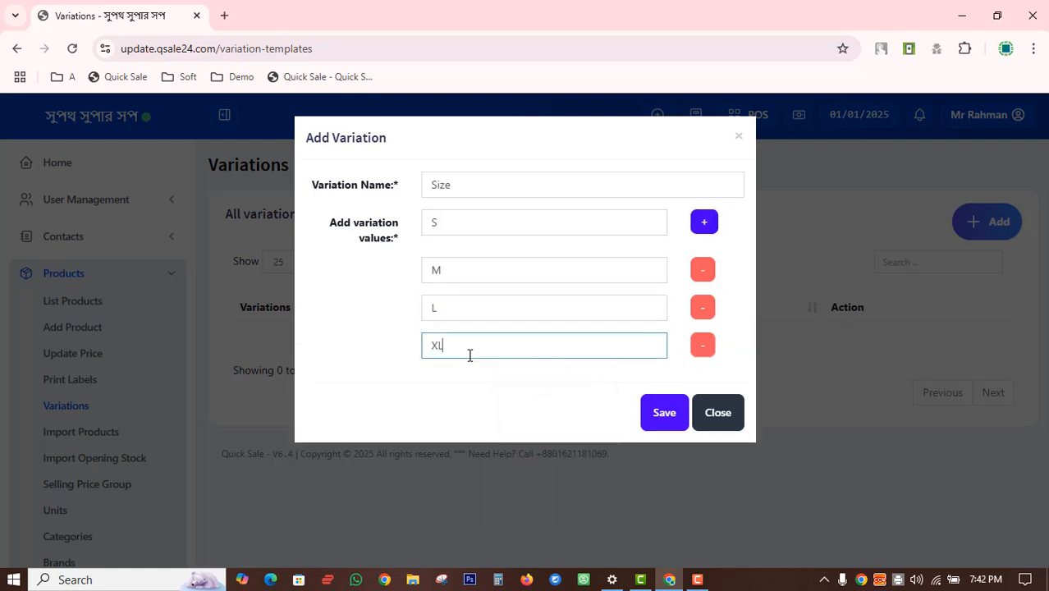
{"action": "left_click", "coordinate": [706, 221]}
{"action": "left_click", "coordinate": [462, 376]}
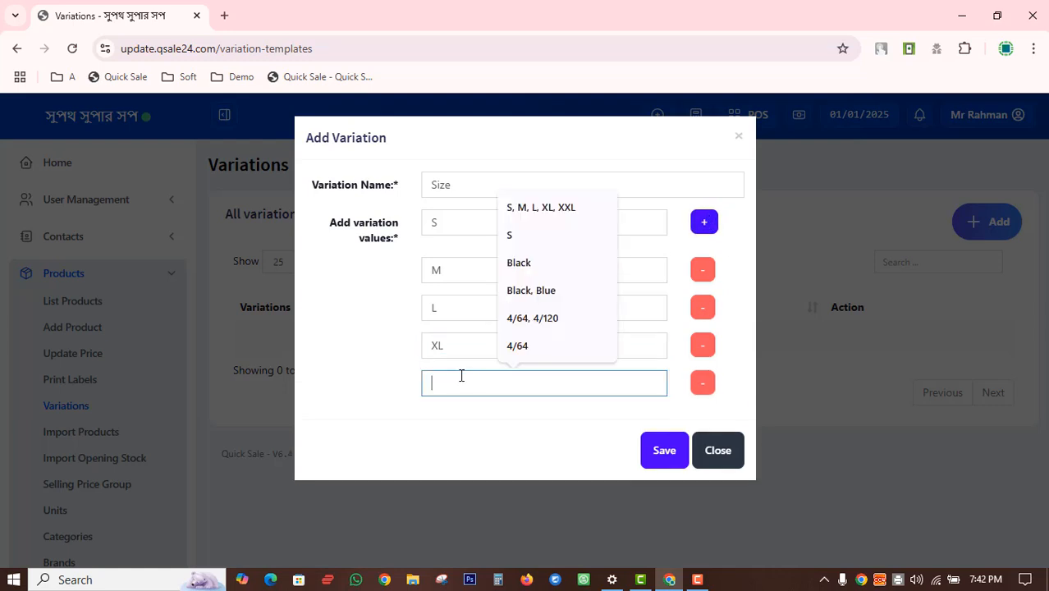
{"action": "type", "text": "XXL"}
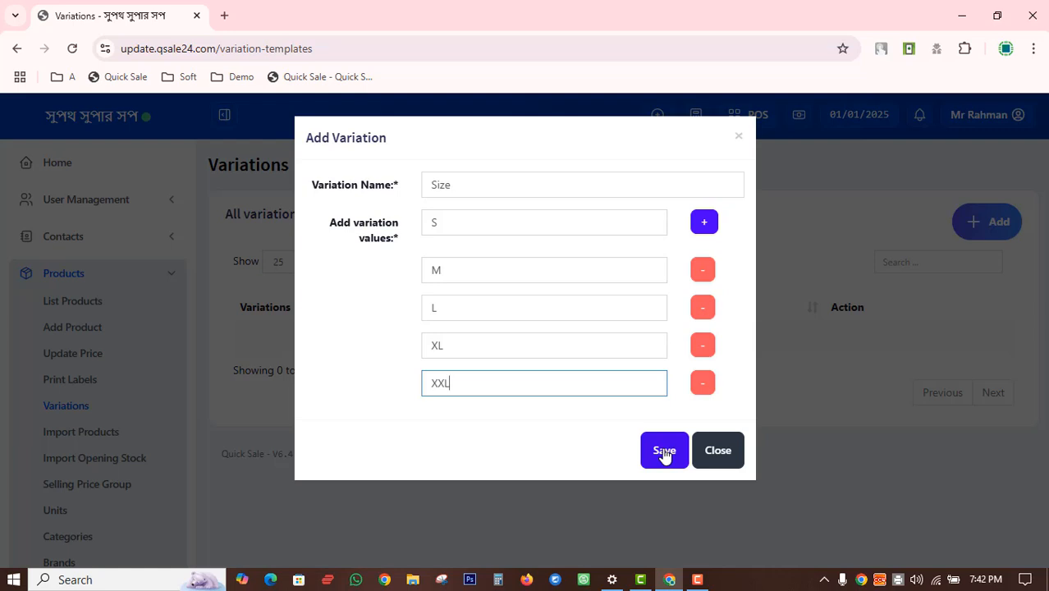
{"action": "double_click", "coordinate": [436, 224]}
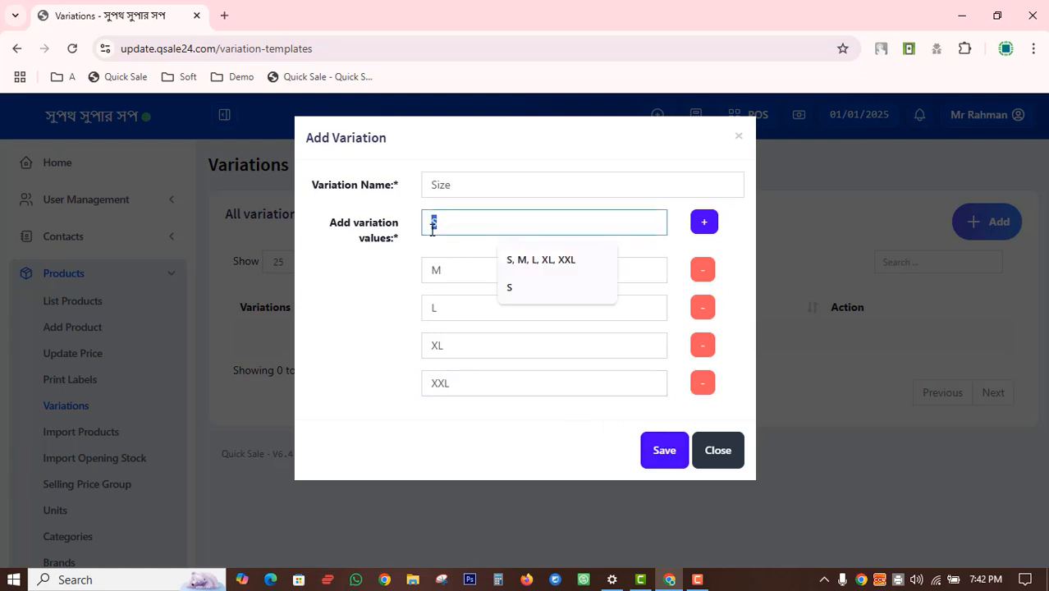
{"action": "double_click", "coordinate": [428, 274]}
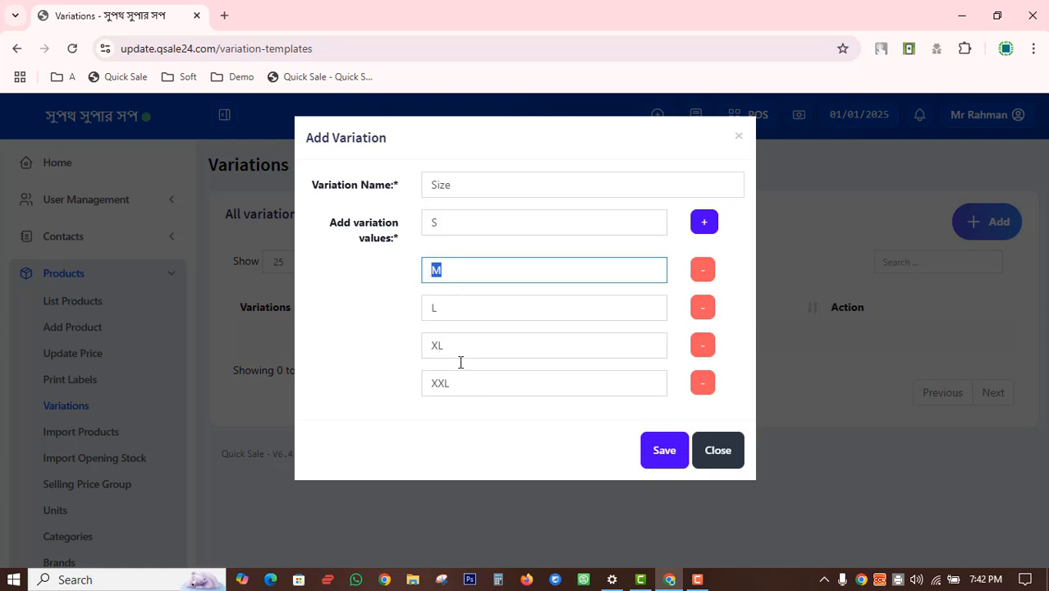
{"action": "left_click", "coordinate": [663, 462]}
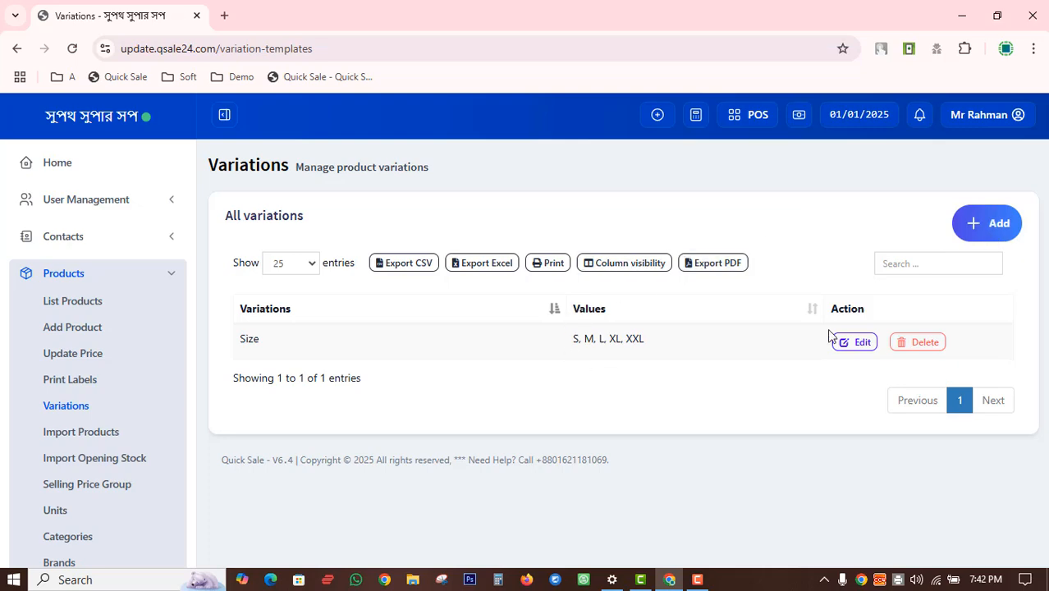
Step: Start another product variation named Ram & Rom and enter 4/64 as its first value
{"action": "left_click", "coordinate": [992, 233]}
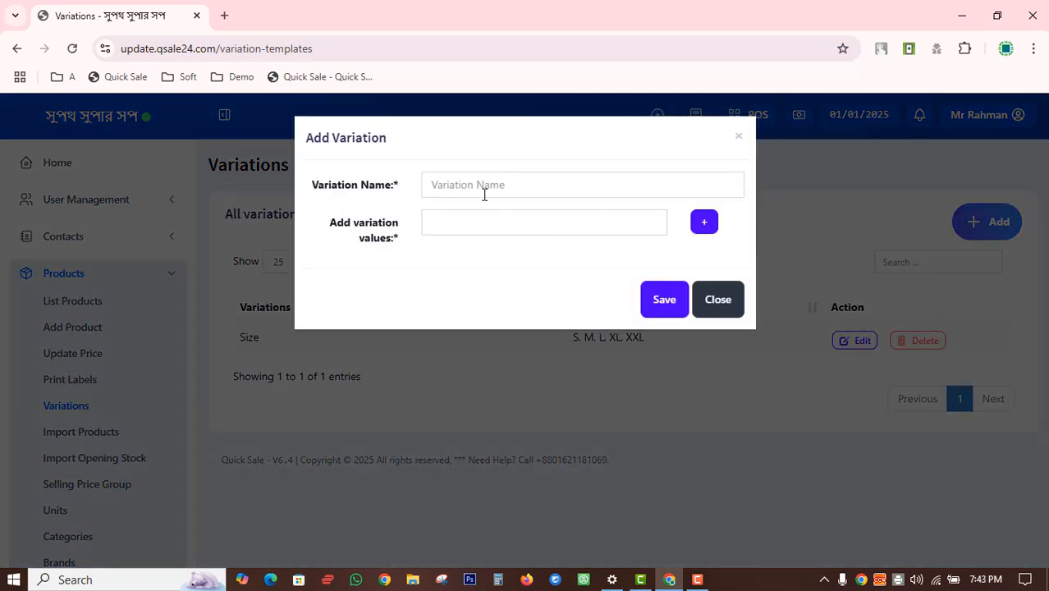
{"action": "left_click", "coordinate": [484, 193]}
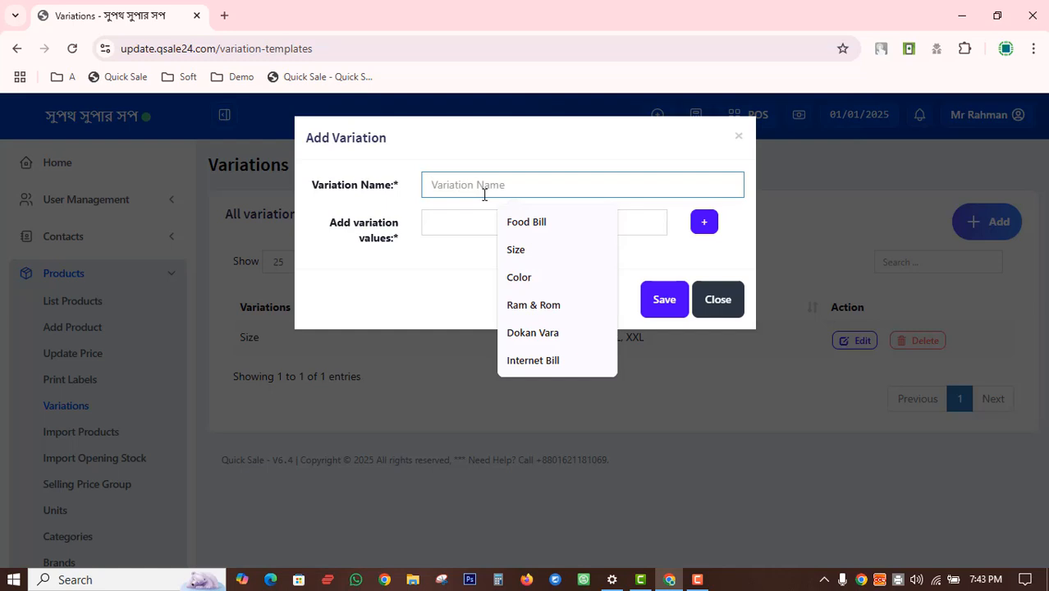
{"action": "type", "text": "Ram & Rom"}
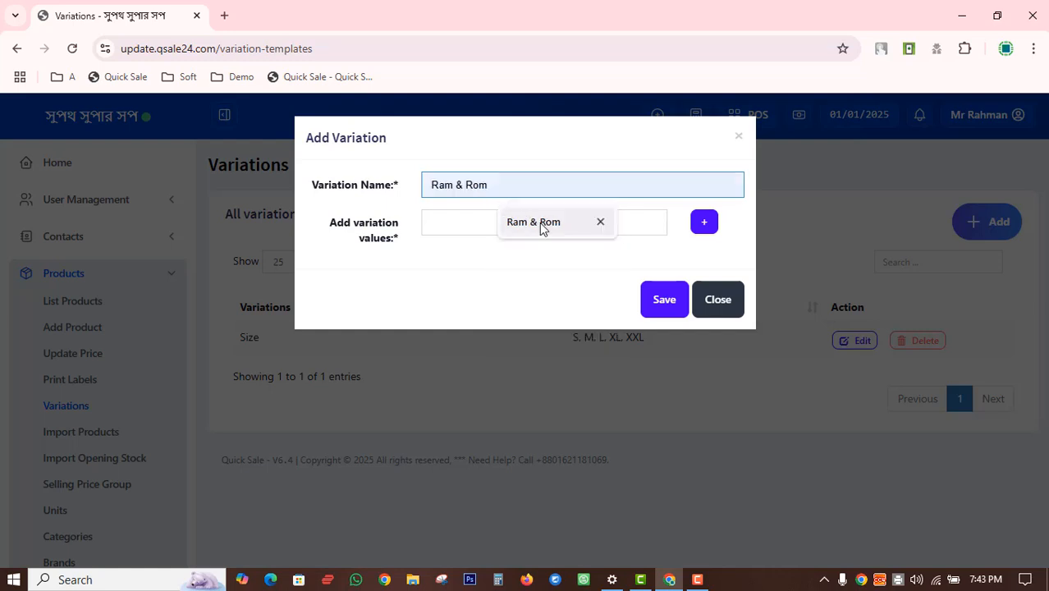
{"action": "left_click", "coordinate": [537, 224]}
{"action": "left_click", "coordinate": [537, 225]}
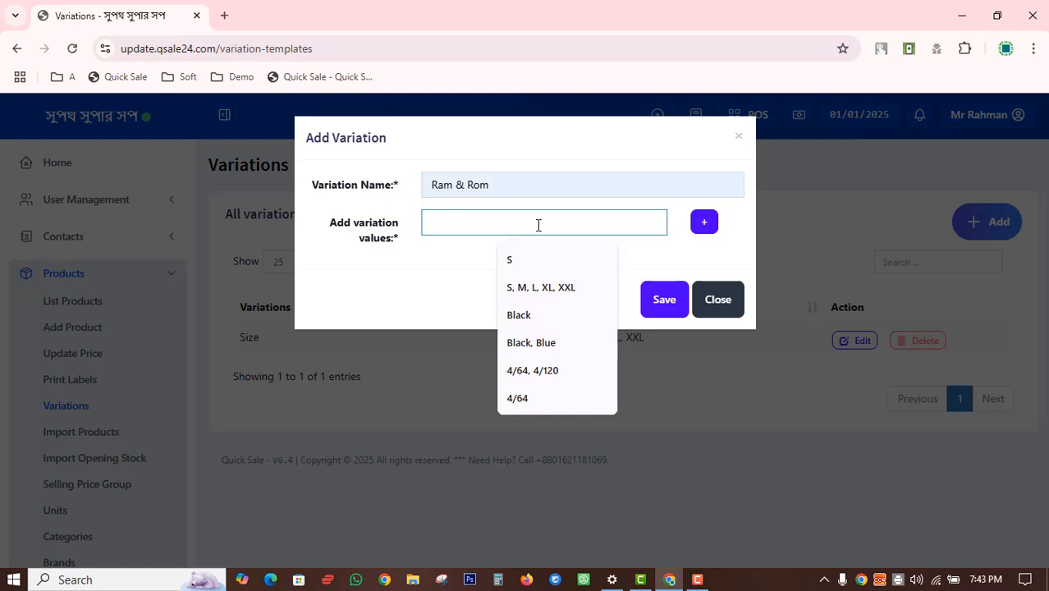
{"action": "type", "text": "4/"}
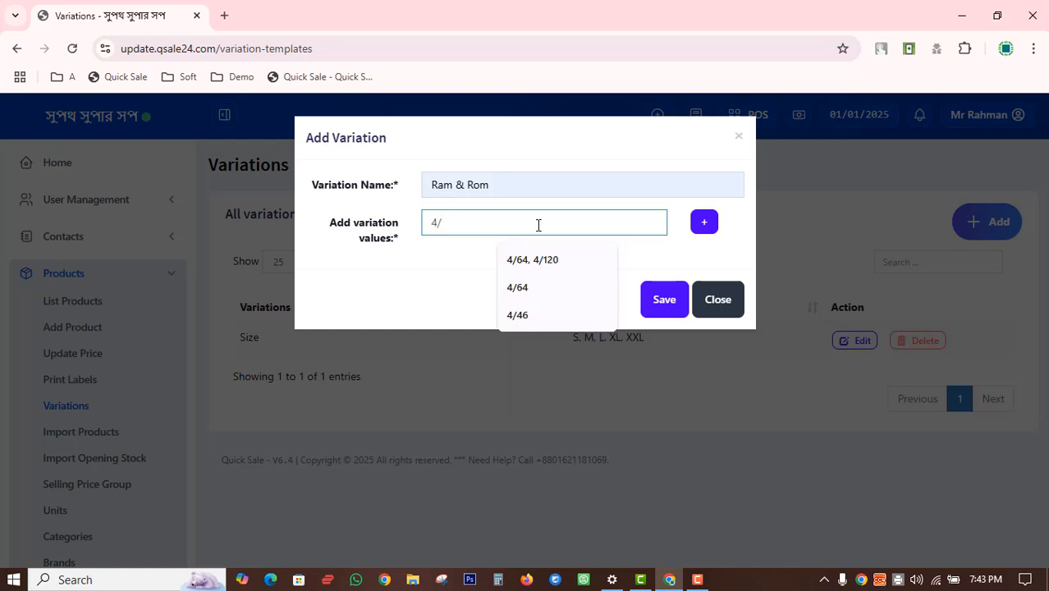
{"action": "type", "text": "64"}
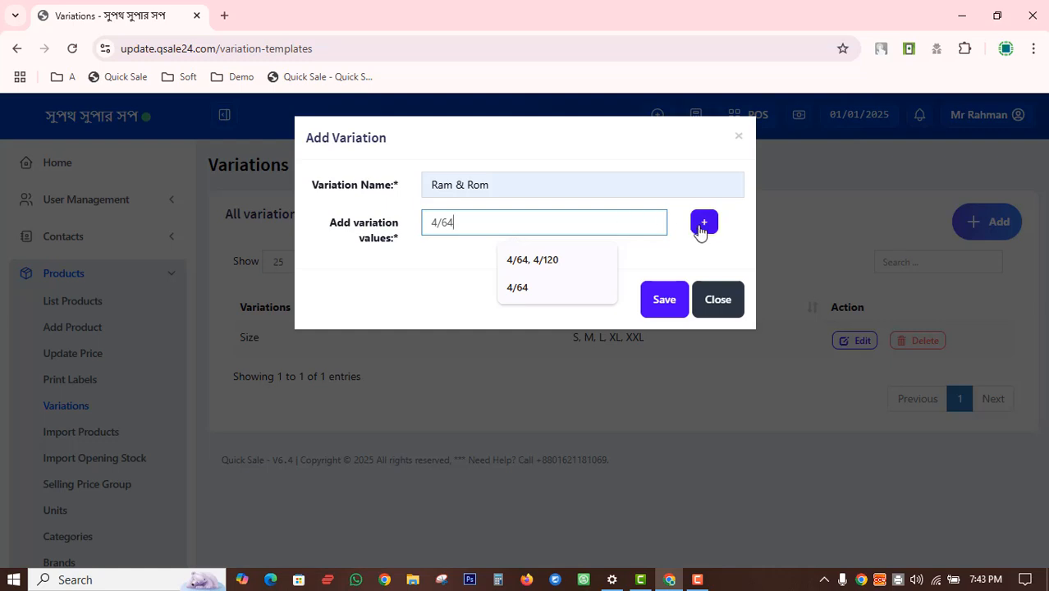
Step: Add the values 4/128 and 3/32 to the Ram & Rom variation and save it
{"action": "left_click", "coordinate": [702, 225]}
{"action": "left_click", "coordinate": [536, 280]}
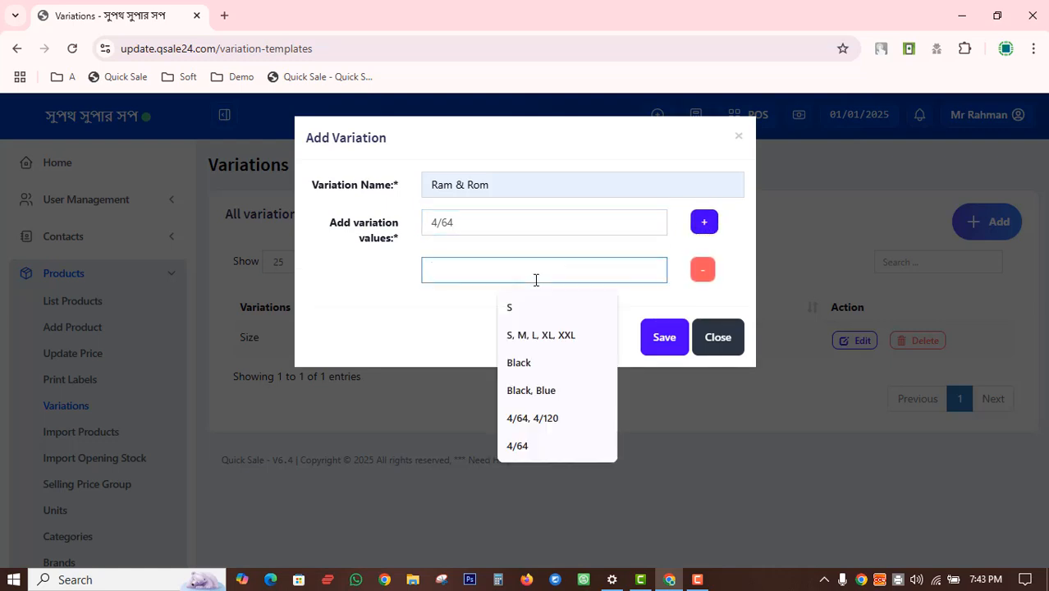
{"action": "type", "text": "4/28"}
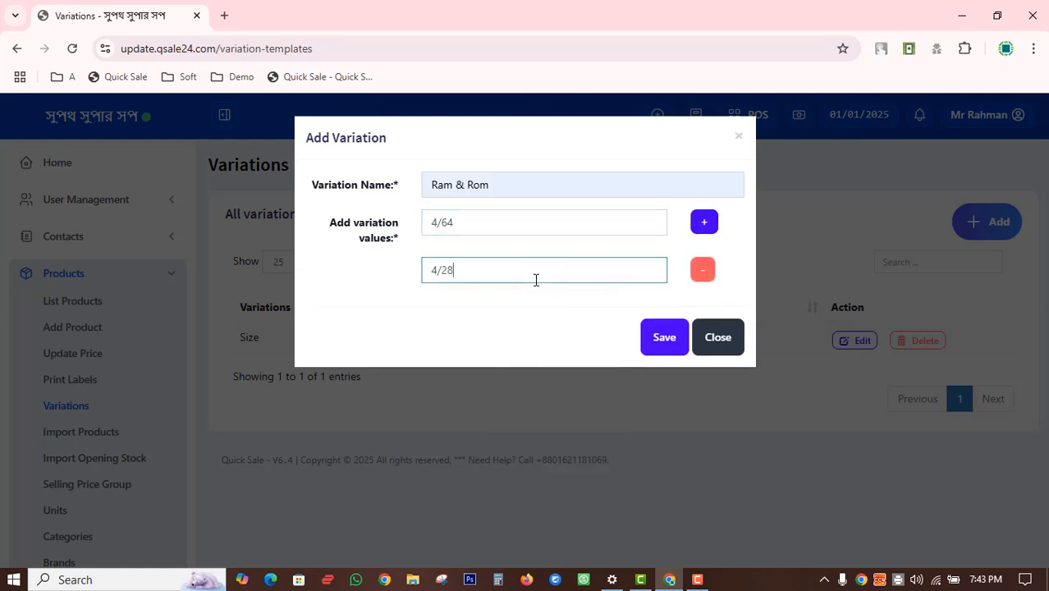
{"action": "triple_click", "coordinate": [445, 270]}
{"action": "left_click", "coordinate": [444, 270]}
{"action": "type", "text": "1"}
{"action": "left_click", "coordinate": [496, 308]}
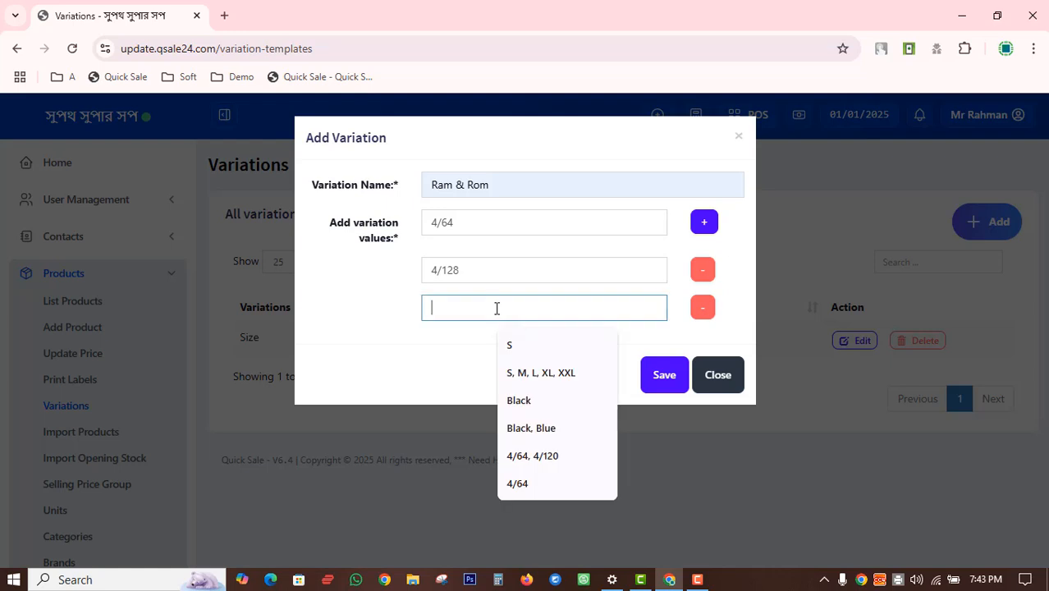
{"action": "type", "text": "1"}
{"action": "key", "text": "BackSpace"}
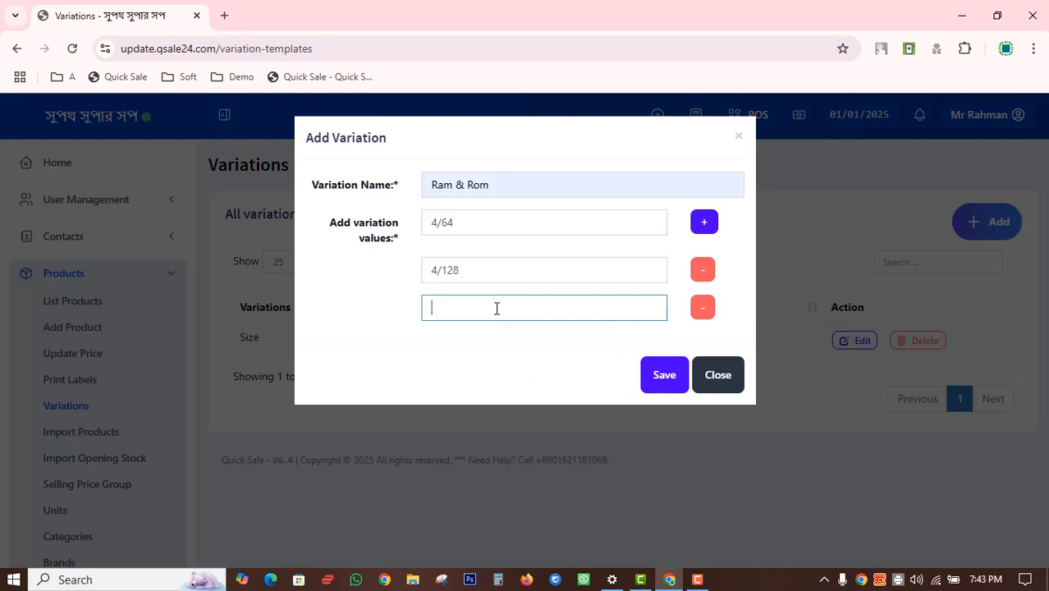
{"action": "type", "text": "3/32"}
{"action": "left_click", "coordinate": [669, 379]}
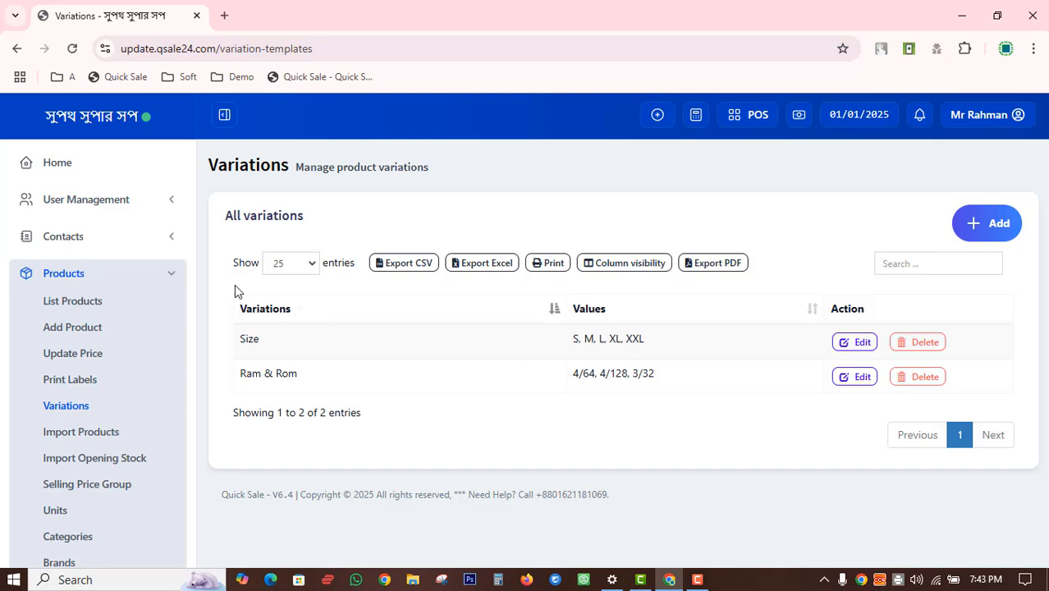
{"action": "scroll", "coordinate": [152, 336], "scroll_direction": "down", "scroll_amount": 3}
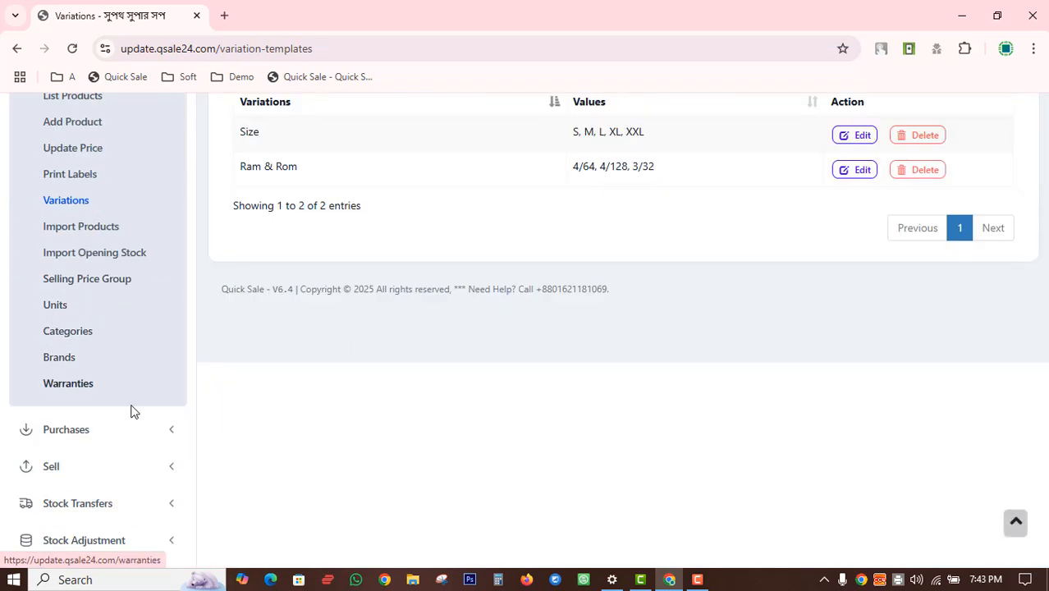
{"action": "scroll", "coordinate": [131, 409], "scroll_direction": "up", "scroll_amount": 3}
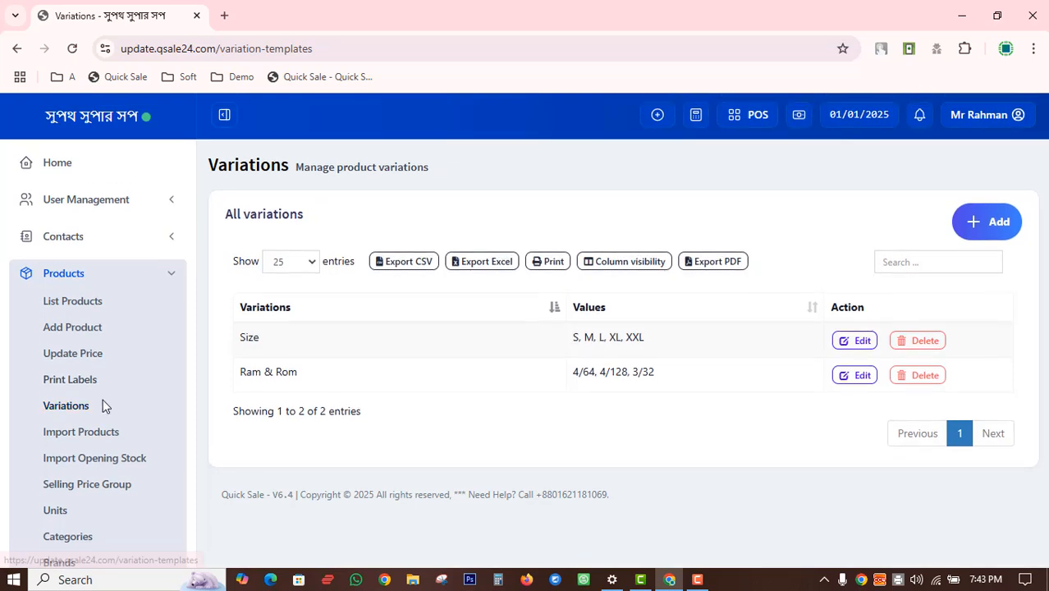
{"action": "scroll", "coordinate": [102, 400], "scroll_direction": "down", "scroll_amount": 3}
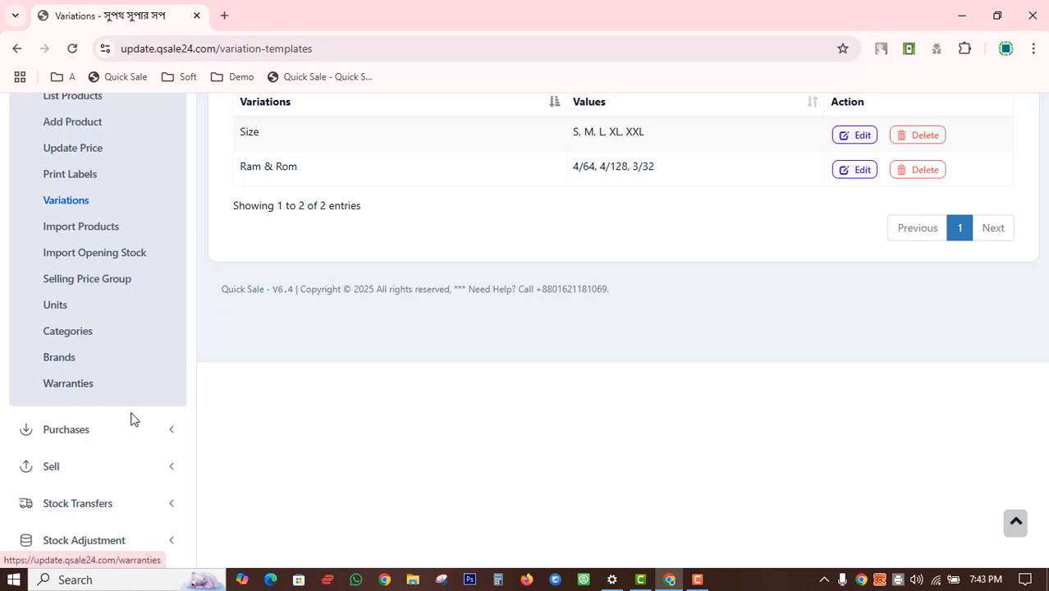
{"action": "scroll", "coordinate": [132, 419], "scroll_direction": "up", "scroll_amount": 3}
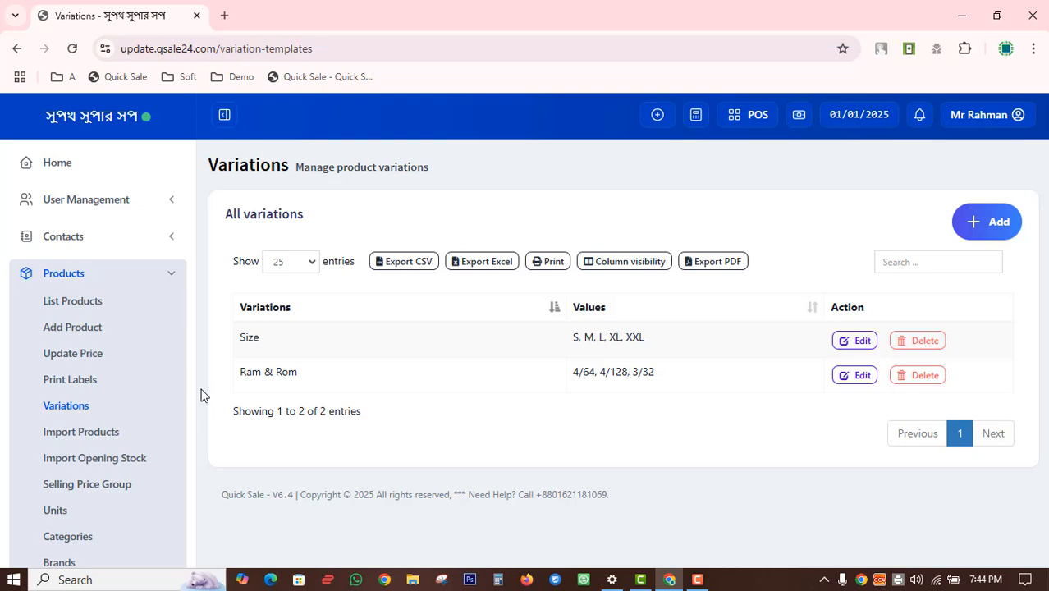
{"action": "scroll", "coordinate": [203, 395], "scroll_direction": "down", "scroll_amount": 3}
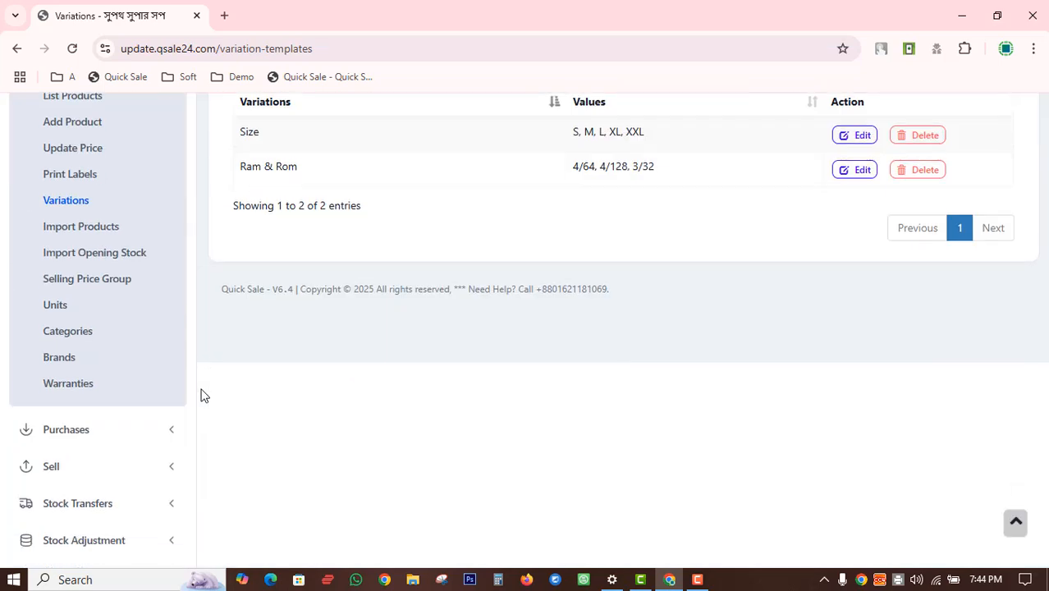
{"action": "scroll", "coordinate": [202, 395], "scroll_direction": "up", "scroll_amount": 3}
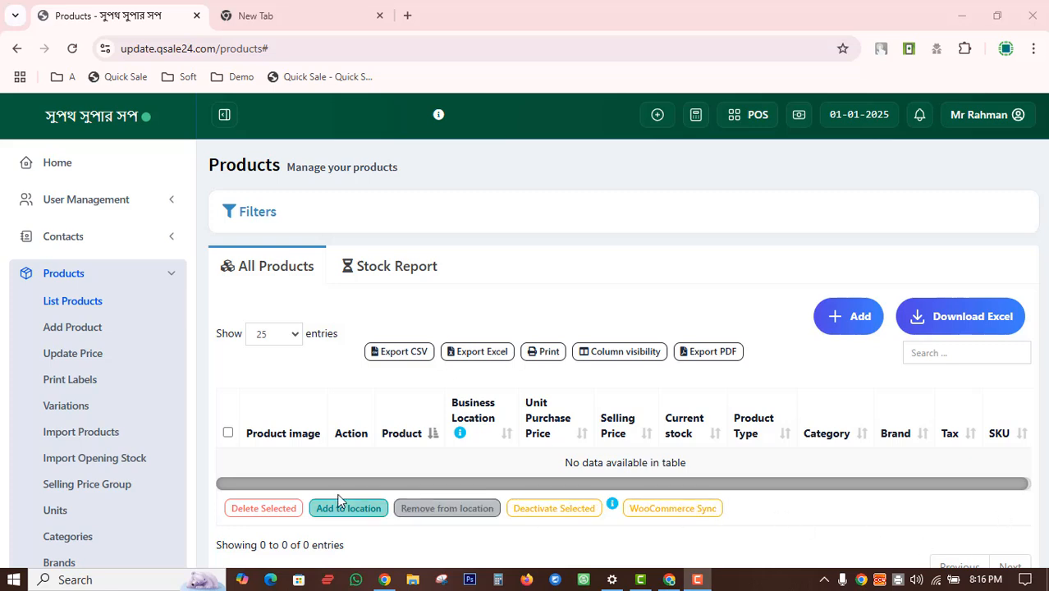
Step: Open the form for adding a new product and look over its fields down to the pricing section
{"action": "left_click", "coordinate": [61, 330]}
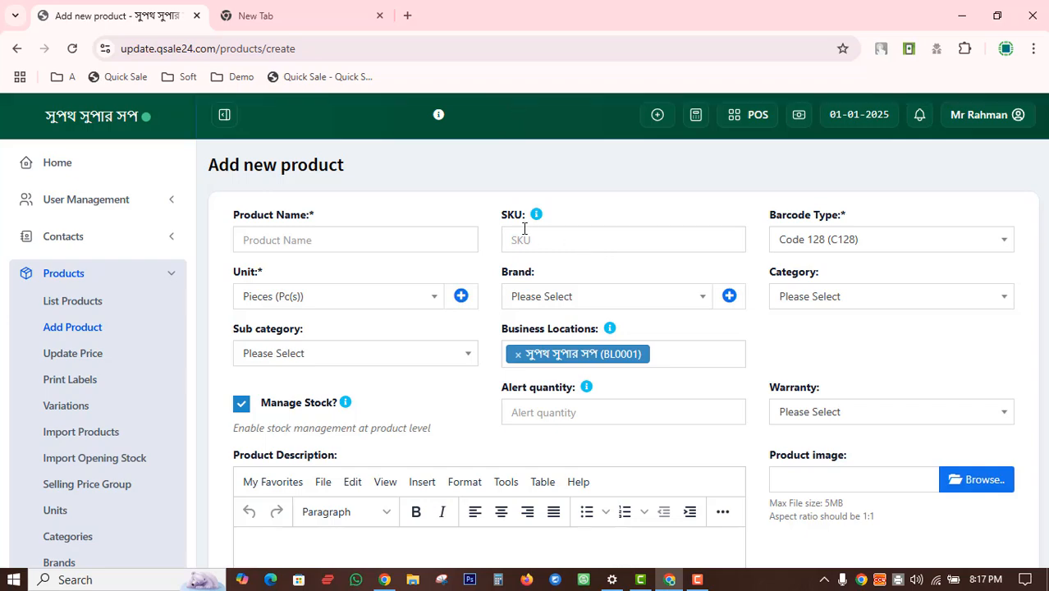
{"action": "scroll", "coordinate": [421, 304], "scroll_direction": "down", "scroll_amount": 15}
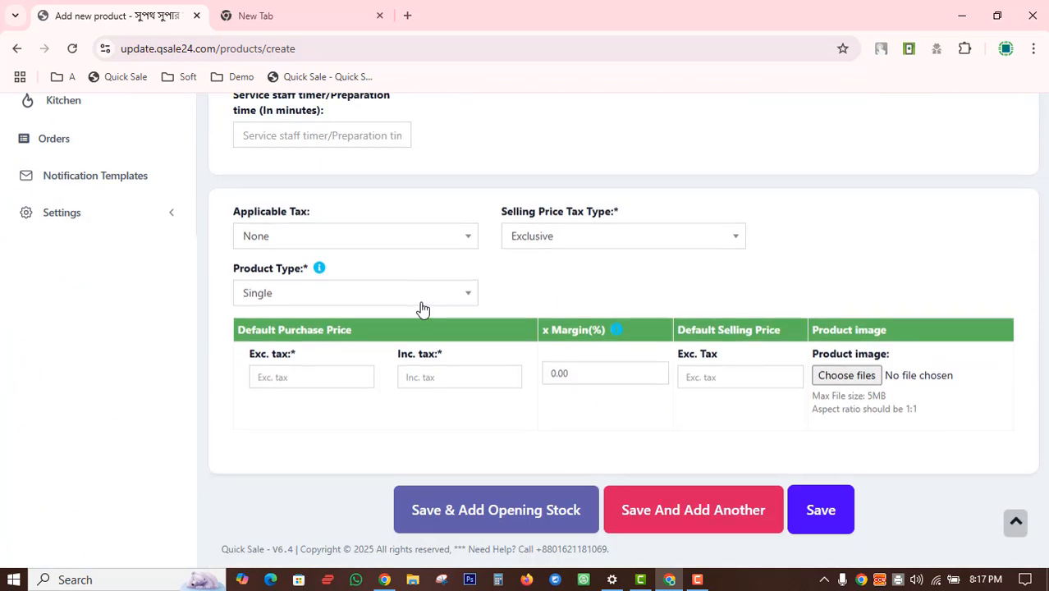
{"action": "scroll", "coordinate": [421, 304], "scroll_direction": "up", "scroll_amount": 15}
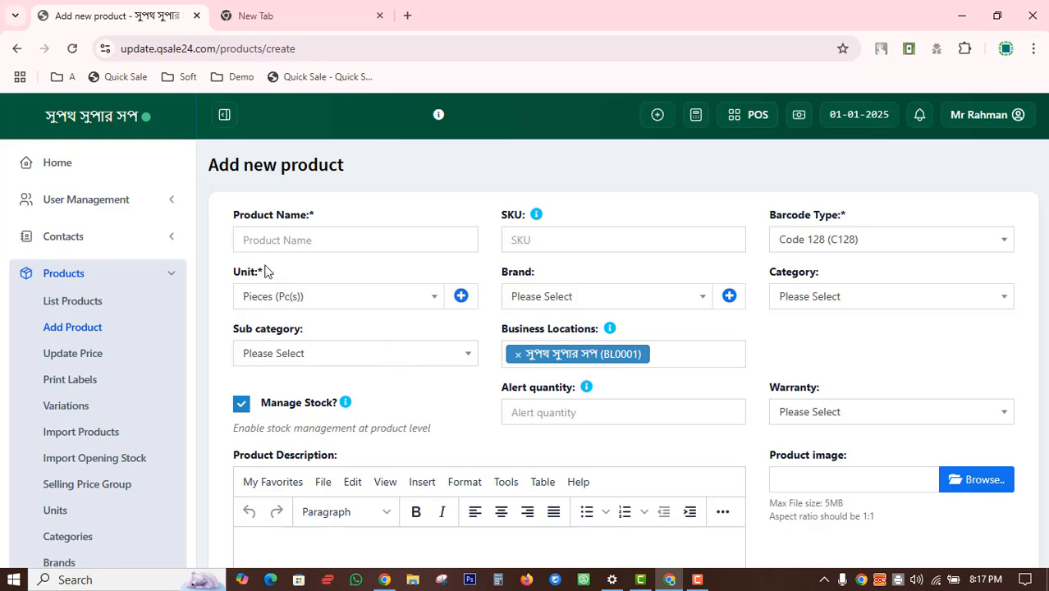
{"action": "left_click", "coordinate": [266, 241]}
{"action": "left_click", "coordinate": [340, 276]}
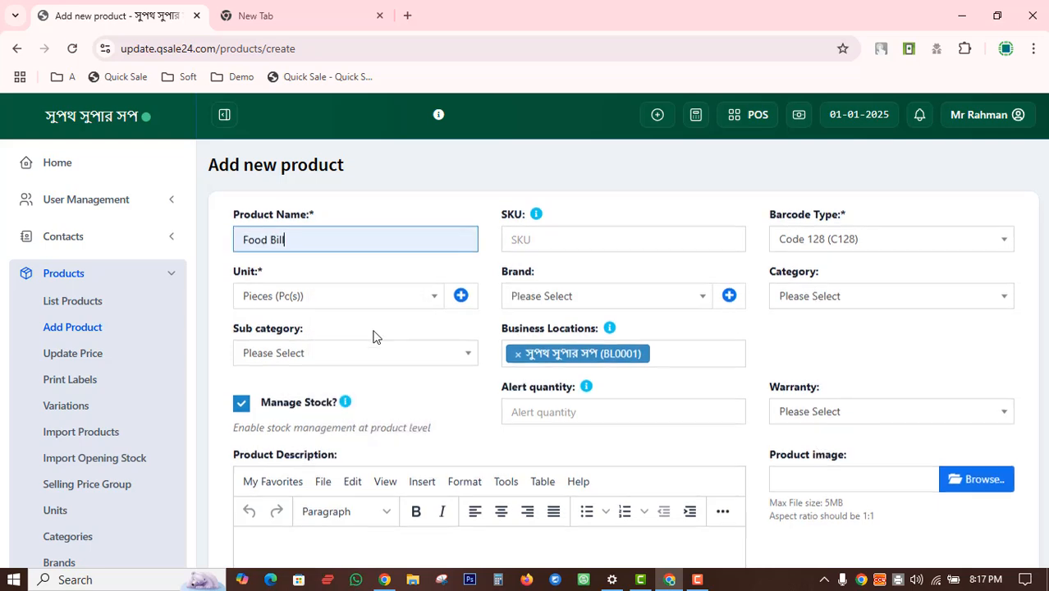
{"action": "scroll", "coordinate": [374, 335], "scroll_direction": "down", "scroll_amount": 15}
{"action": "left_click", "coordinate": [271, 392]}
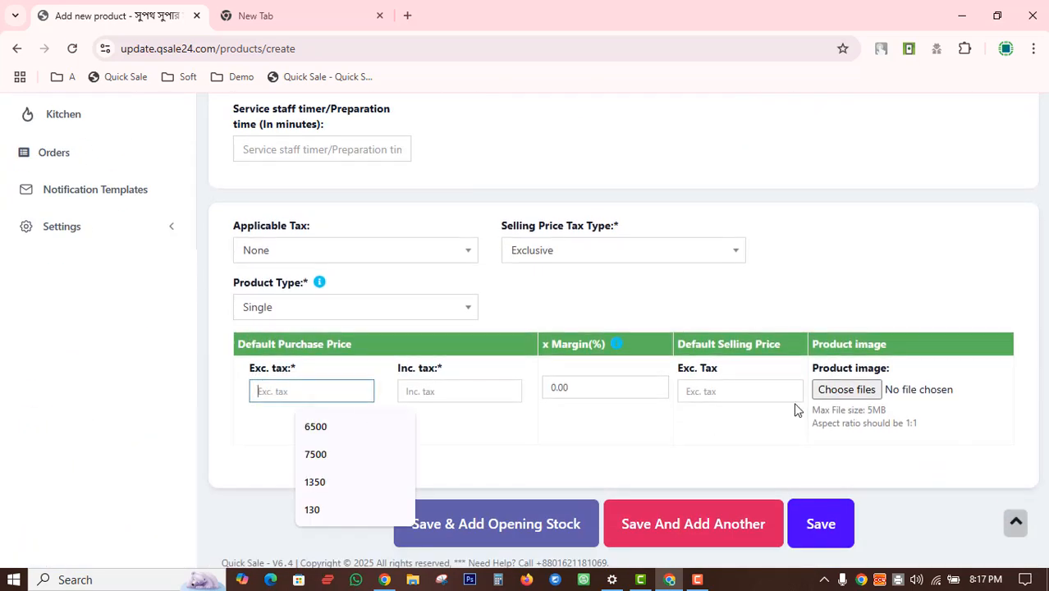
{"action": "left_click", "coordinate": [739, 390]}
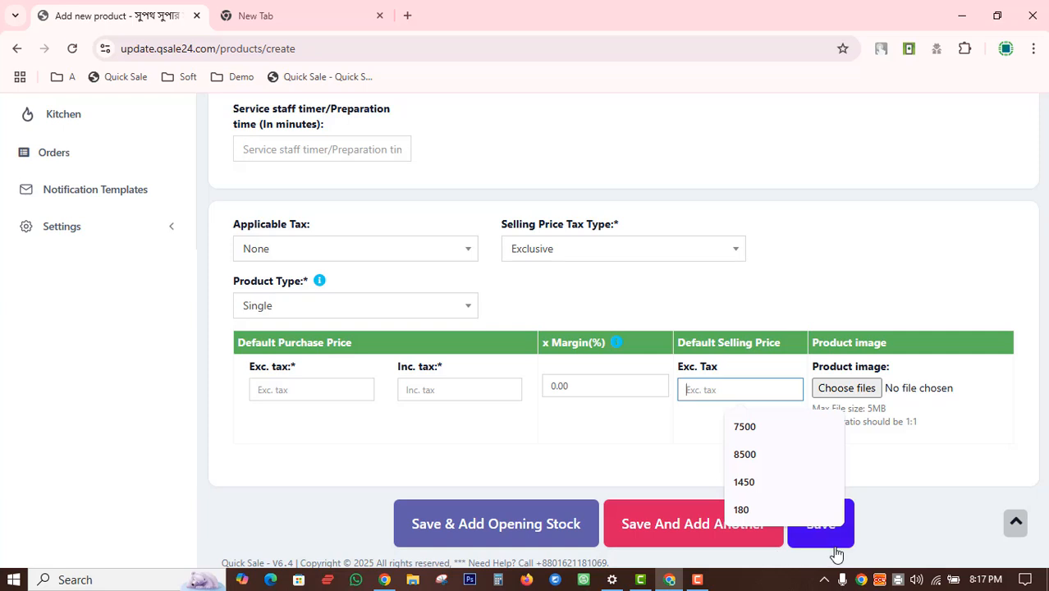
{"action": "scroll", "coordinate": [836, 554], "scroll_direction": "up", "scroll_amount": 1}
{"action": "scroll", "coordinate": [837, 554], "scroll_direction": "up", "scroll_amount": 6}
{"action": "scroll", "coordinate": [836, 555], "scroll_direction": "down", "scroll_amount": 7}
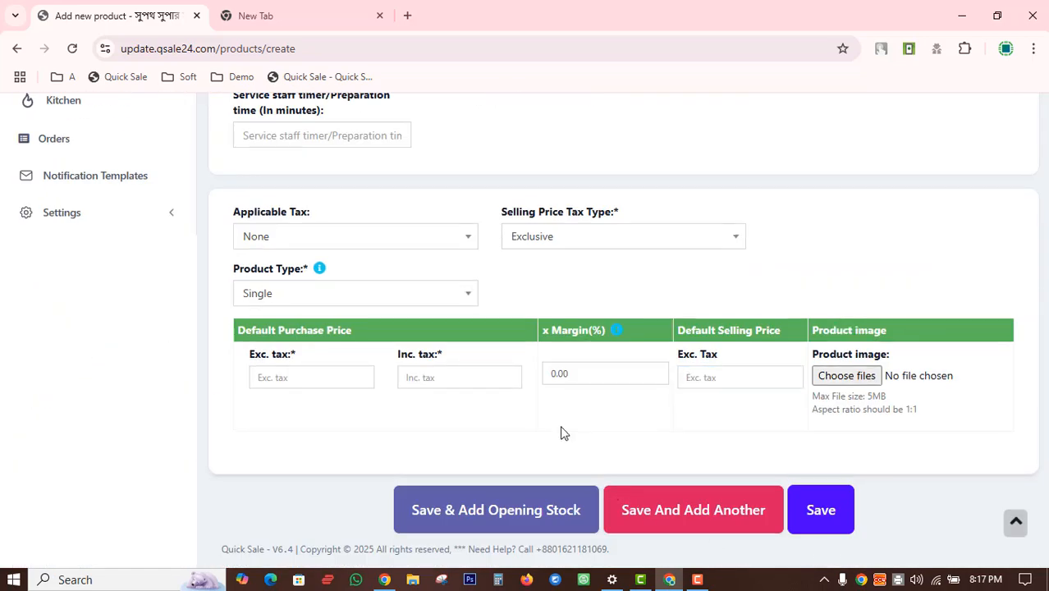
{"action": "scroll", "coordinate": [719, 431], "scroll_direction": "up", "scroll_amount": 7}
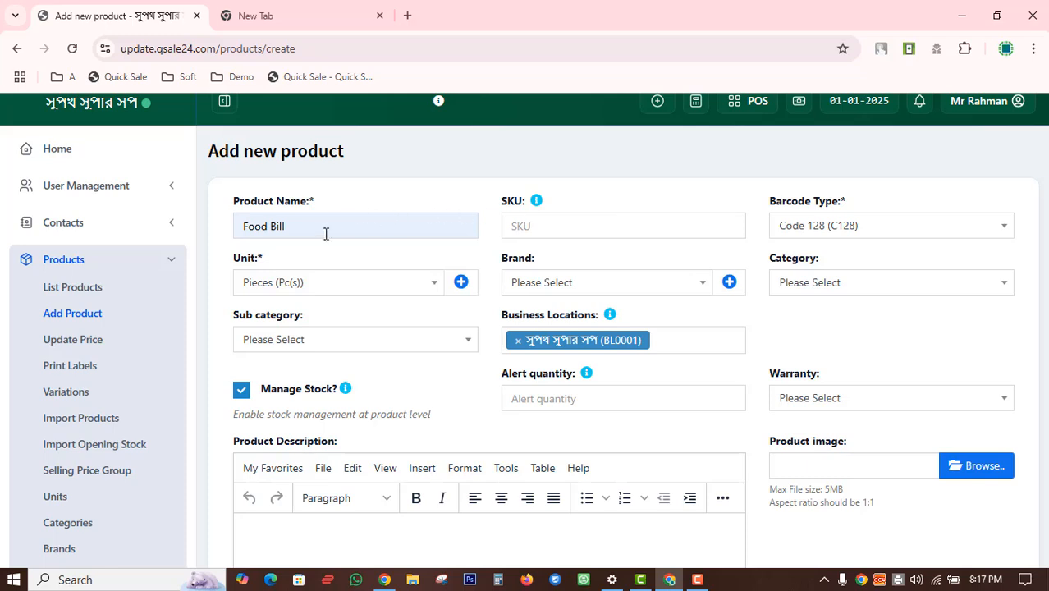
{"action": "left_click_drag", "start_coordinate": [297, 227], "coordinate": [225, 241]}
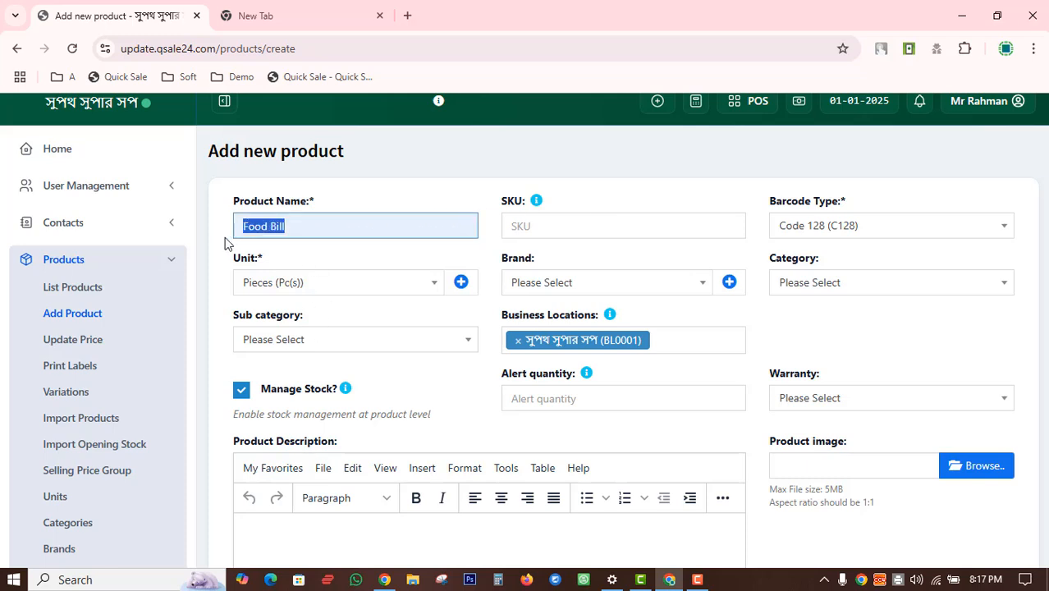
{"action": "key", "text": "BackSpace"}
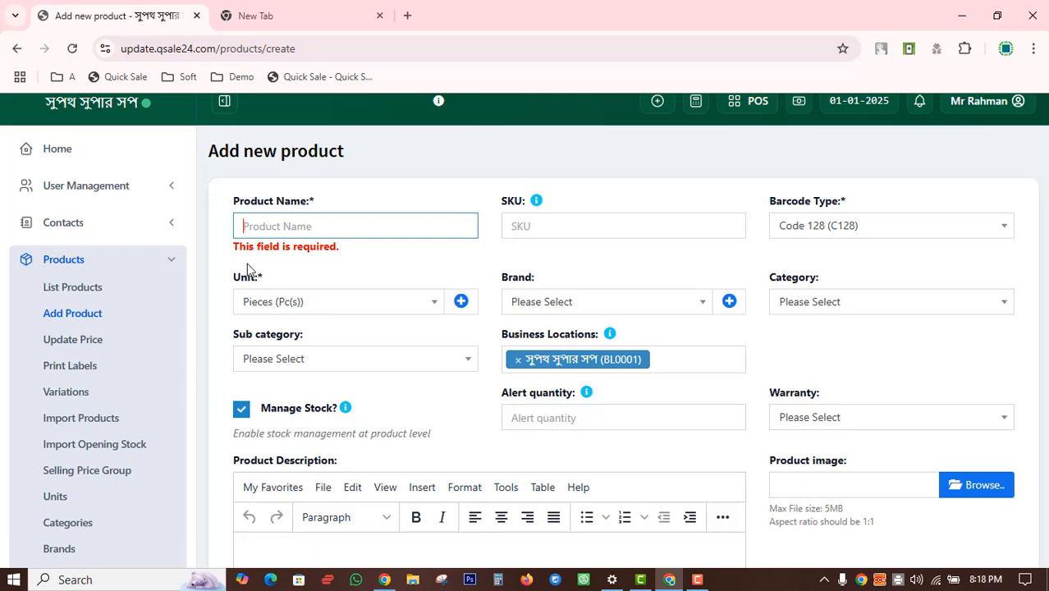
Step: Look over the new product form from the name field down to the pricing section and back
{"action": "scroll", "coordinate": [247, 277], "scroll_direction": "down", "scroll_amount": 5}
{"action": "scroll", "coordinate": [263, 313], "scroll_direction": "down", "scroll_amount": 5}
{"action": "scroll", "coordinate": [263, 316], "scroll_direction": "up", "scroll_amount": 5}
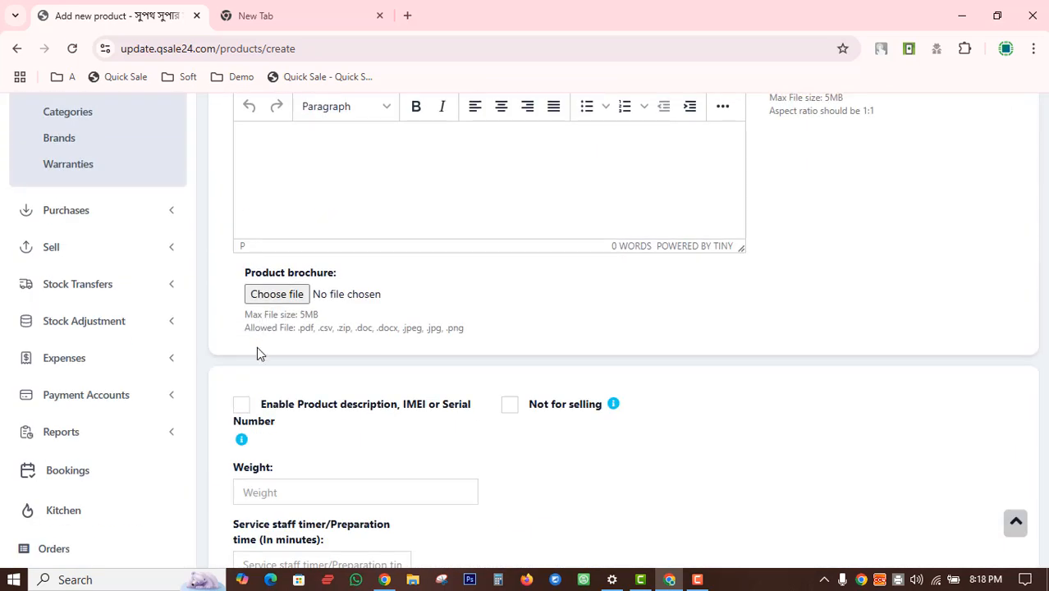
{"action": "scroll", "coordinate": [257, 353], "scroll_direction": "down", "scroll_amount": 3}
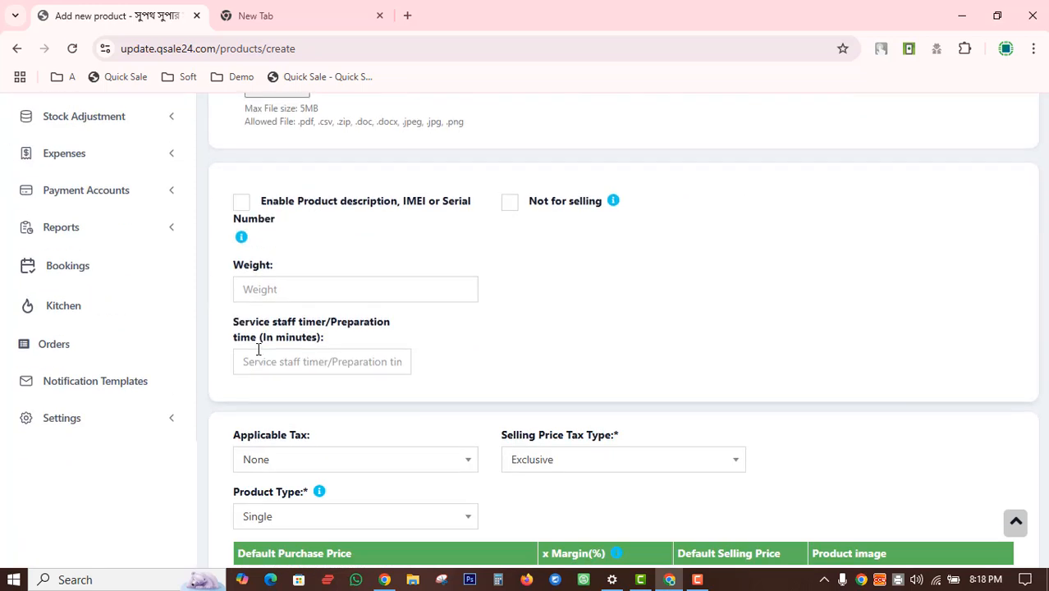
{"action": "scroll", "coordinate": [257, 348], "scroll_direction": "down", "scroll_amount": 2}
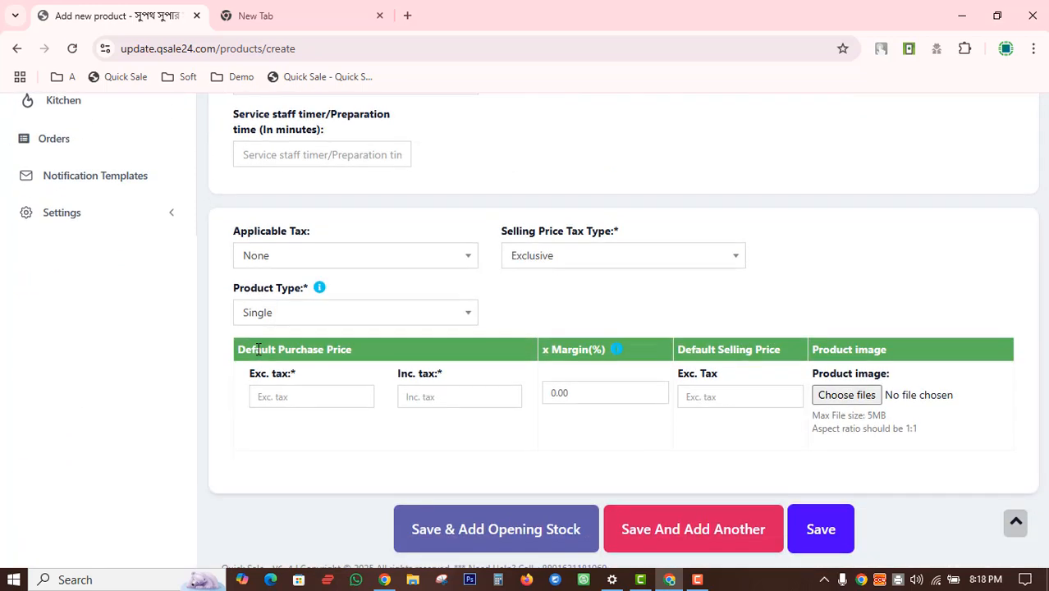
{"action": "scroll", "coordinate": [258, 350], "scroll_direction": "up", "scroll_amount": 15}
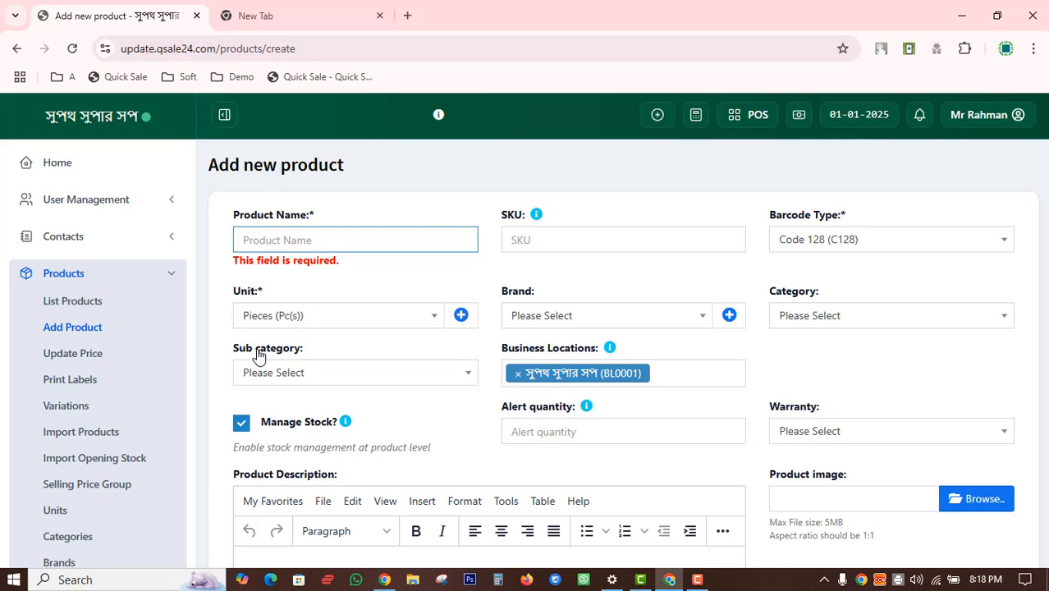
{"action": "scroll", "coordinate": [257, 352], "scroll_direction": "down", "scroll_amount": 13}
{"action": "scroll", "coordinate": [258, 354], "scroll_direction": "up", "scroll_amount": 3}
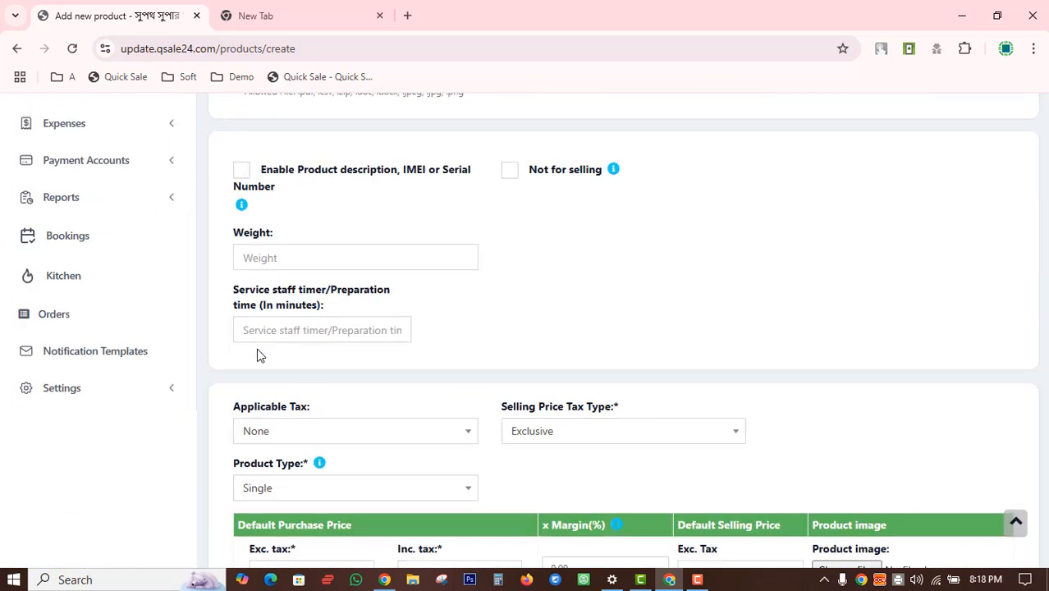
{"action": "scroll", "coordinate": [436, 343], "scroll_direction": "up", "scroll_amount": 3}
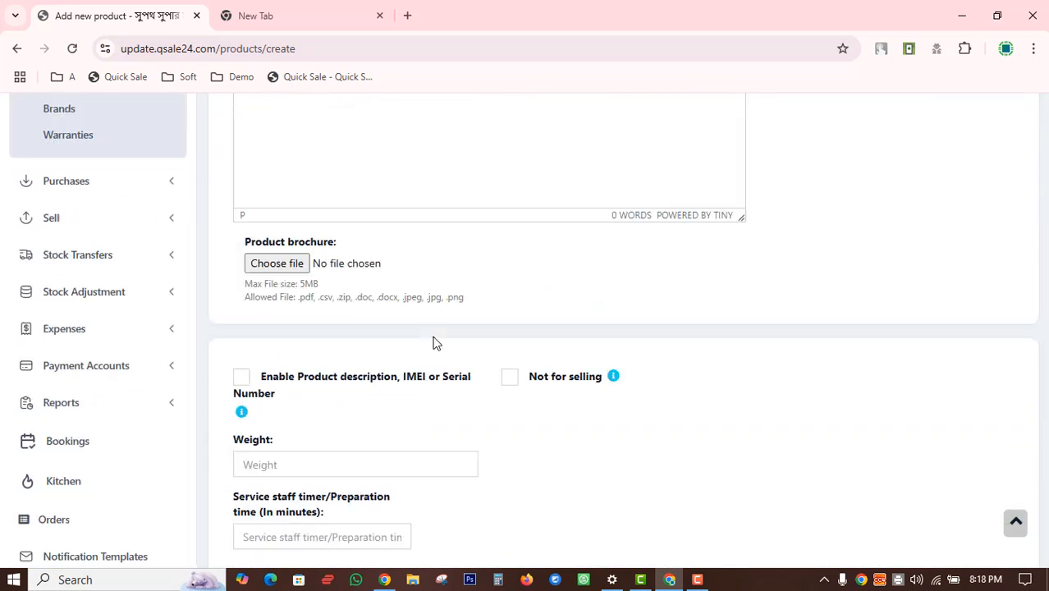
{"action": "scroll", "coordinate": [435, 342], "scroll_direction": "up", "scroll_amount": 3}
{"action": "scroll", "coordinate": [435, 343], "scroll_direction": "up", "scroll_amount": 3}
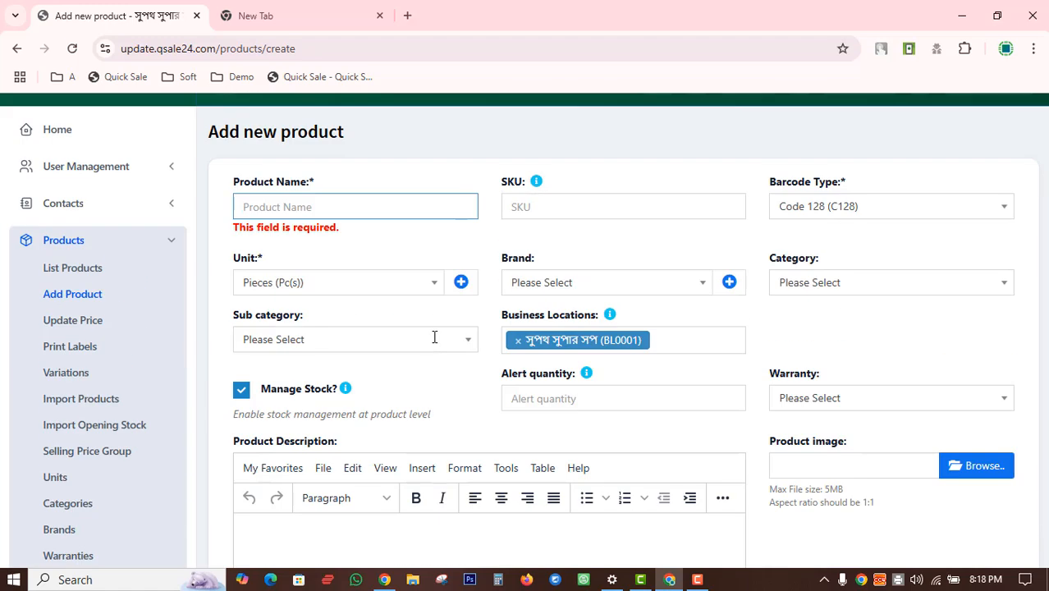
Step: Name the new product Mens T Shirt
{"action": "left_click", "coordinate": [318, 208]}
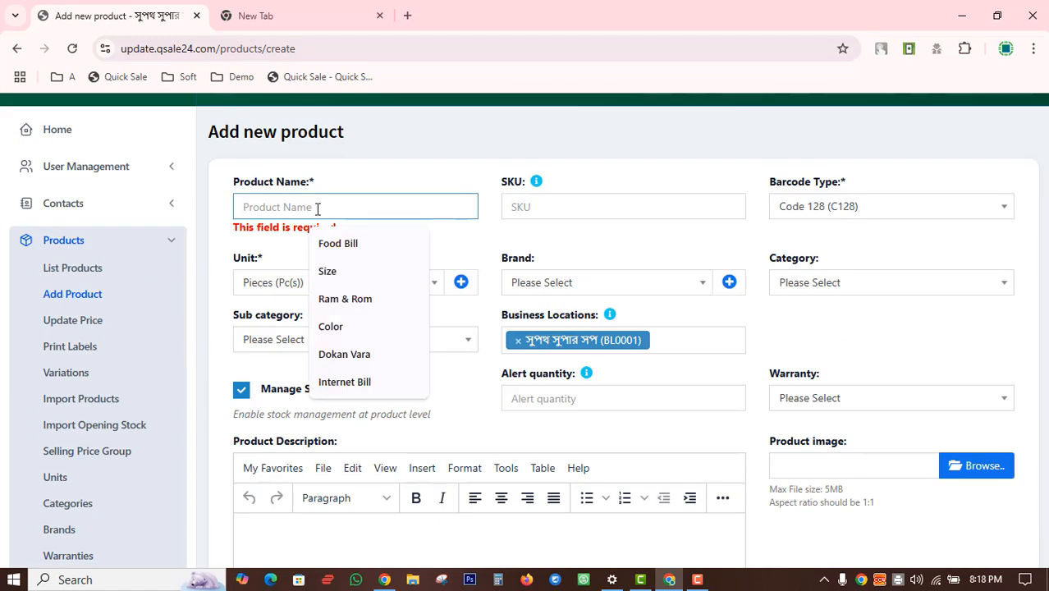
{"action": "type", "text": "Me"}
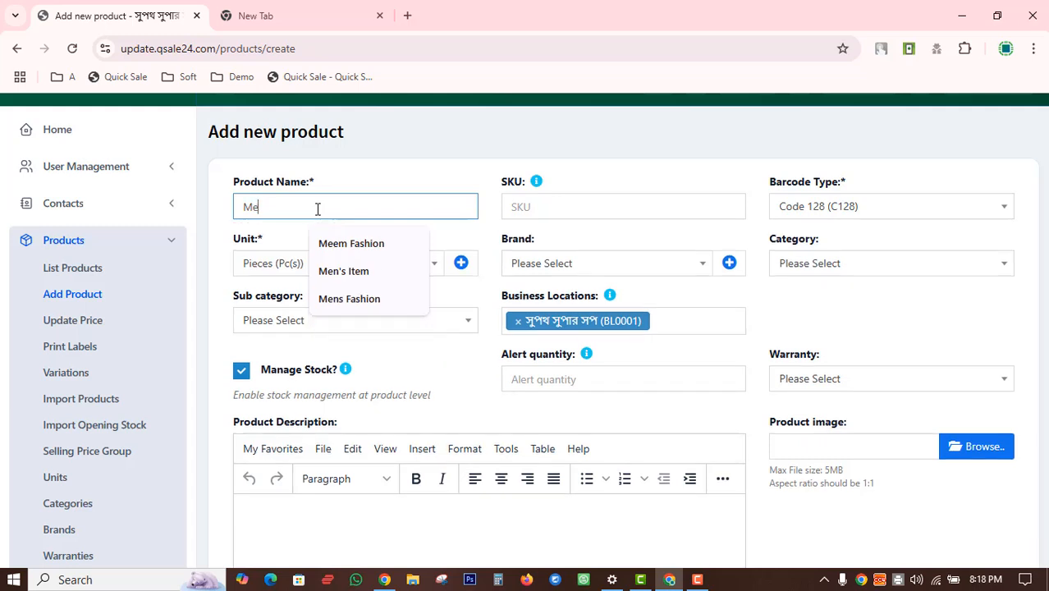
{"action": "type", "text": "ns T"}
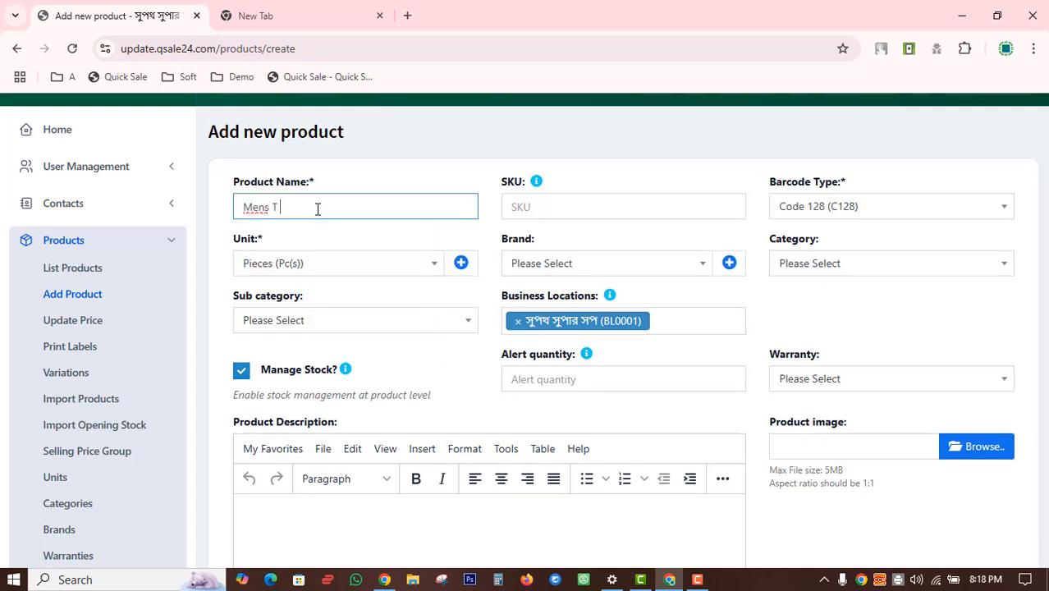
{"action": "type", "text": " Shirt"}
{"action": "left_click", "coordinate": [392, 174]}
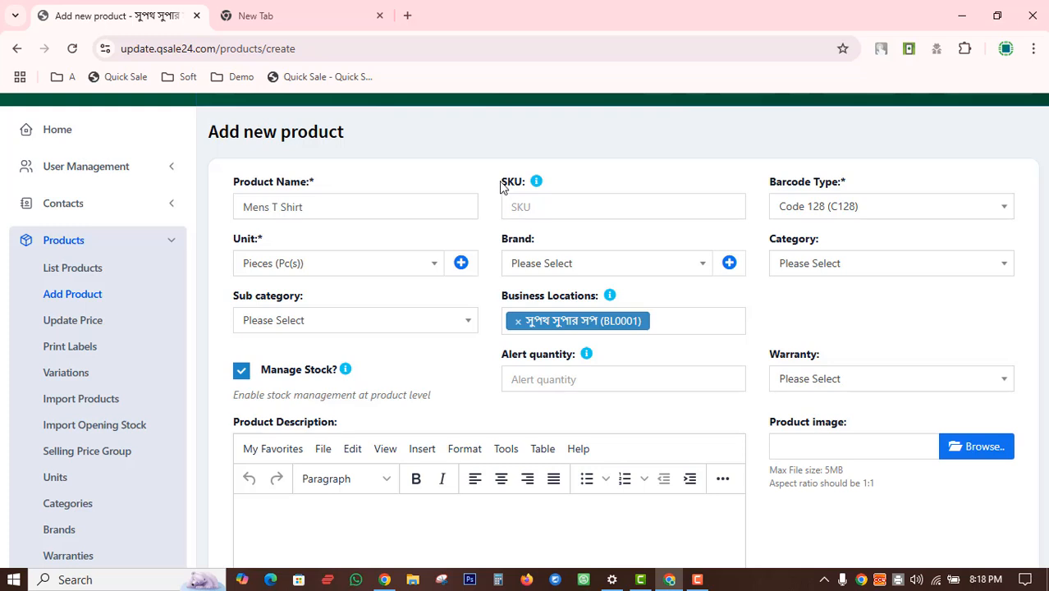
Step: Examine the SKU field and the available barcode type and unit options for the new product
{"action": "left_click_drag", "start_coordinate": [502, 187], "coordinate": [527, 187]}
{"action": "left_click", "coordinate": [526, 207]}
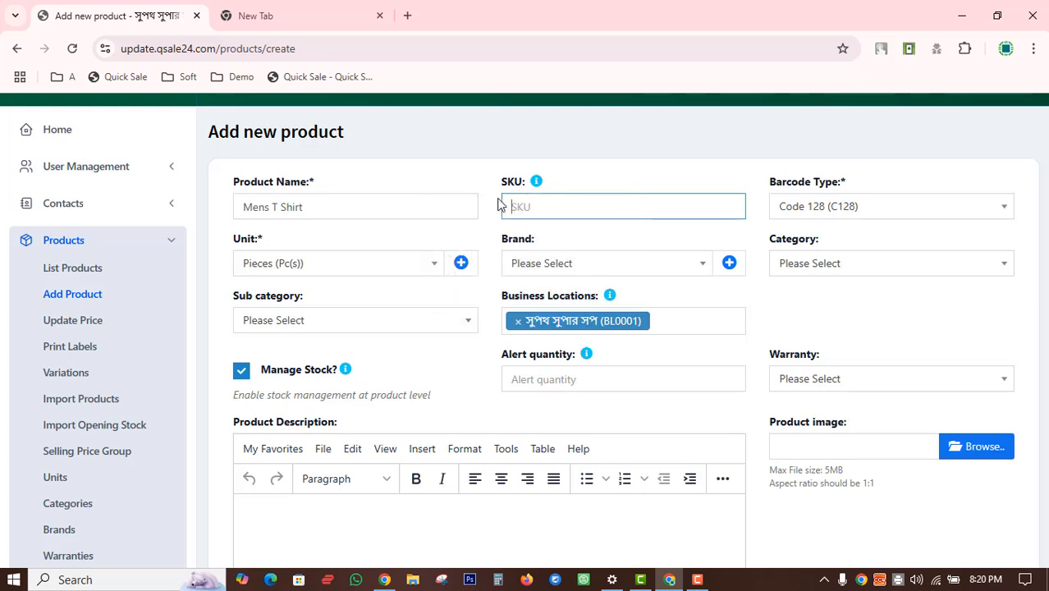
{"action": "left_click", "coordinate": [595, 240]}
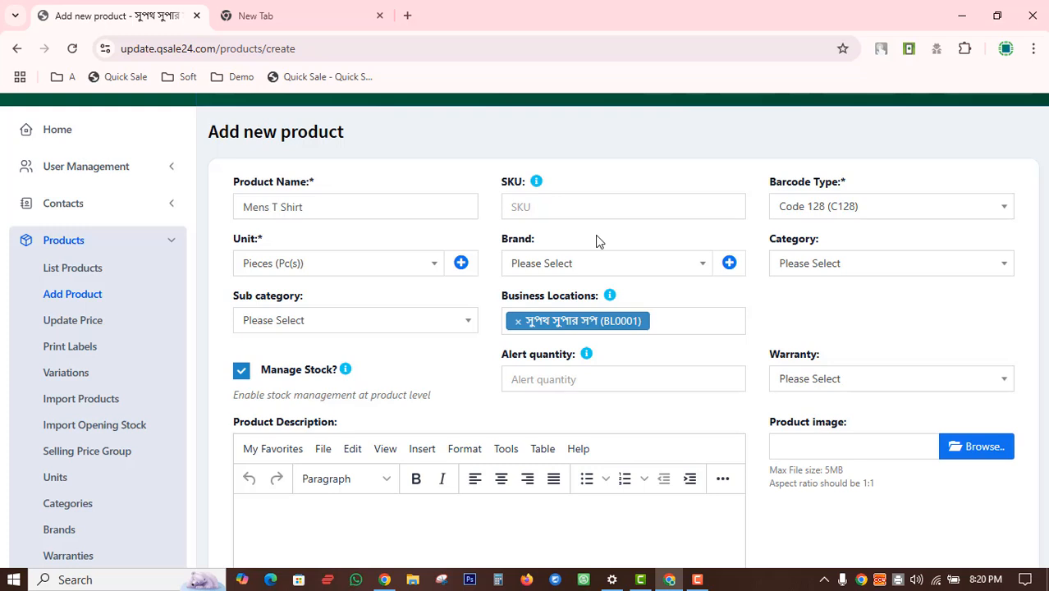
{"action": "left_click_drag", "start_coordinate": [767, 182], "coordinate": [841, 182]}
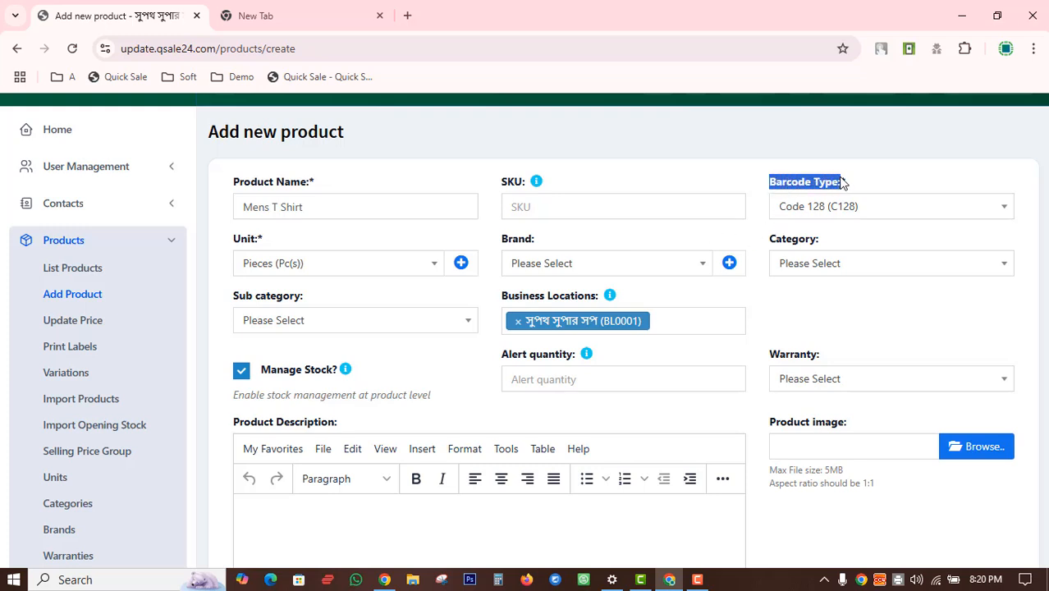
{"action": "left_click", "coordinate": [824, 222]}
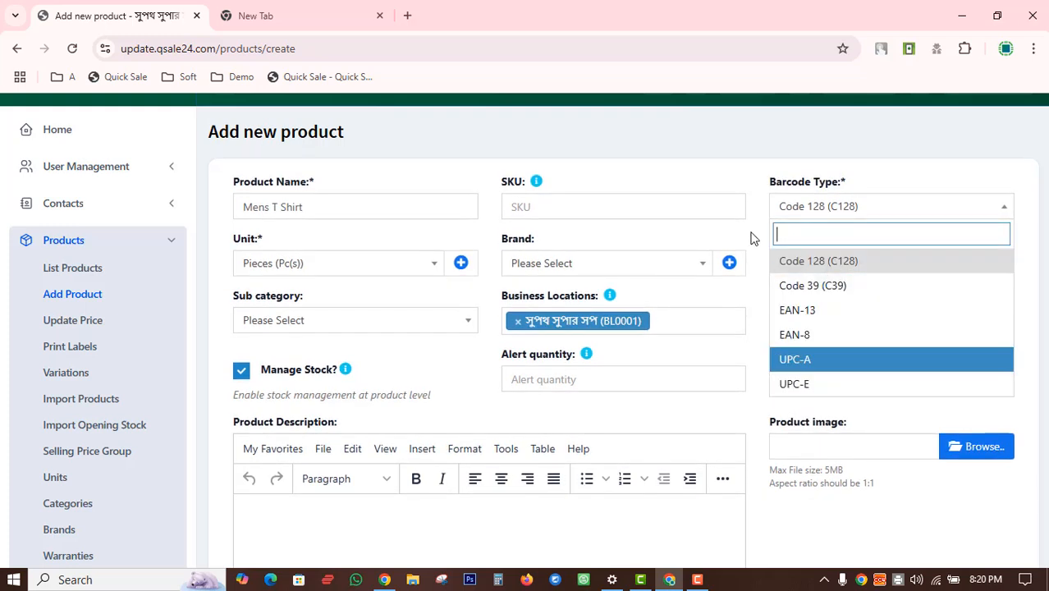
{"action": "left_click", "coordinate": [760, 174]}
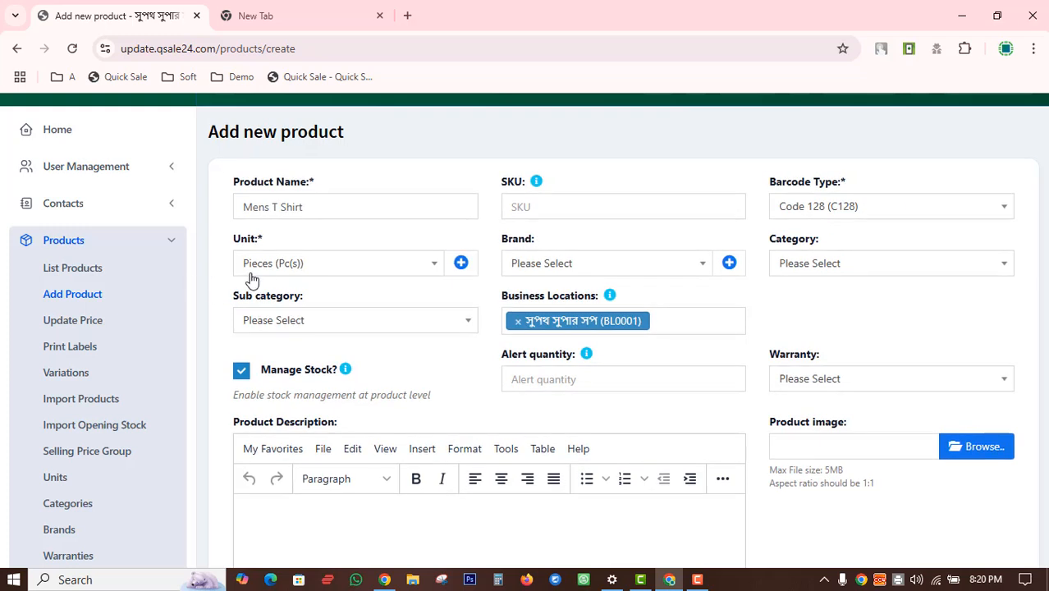
{"action": "left_click", "coordinate": [310, 268]}
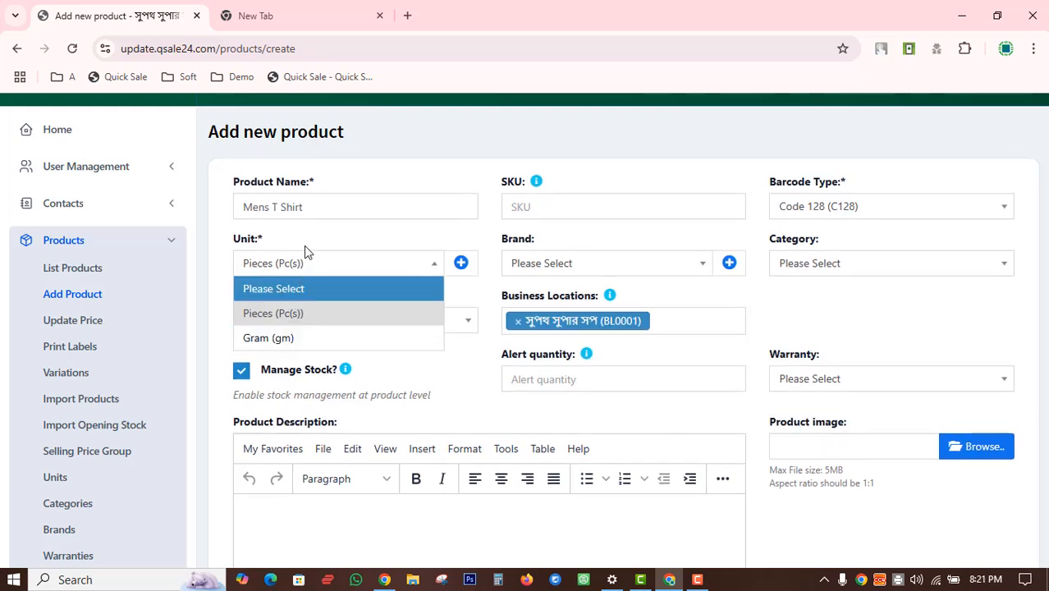
{"action": "left_click", "coordinate": [308, 264]}
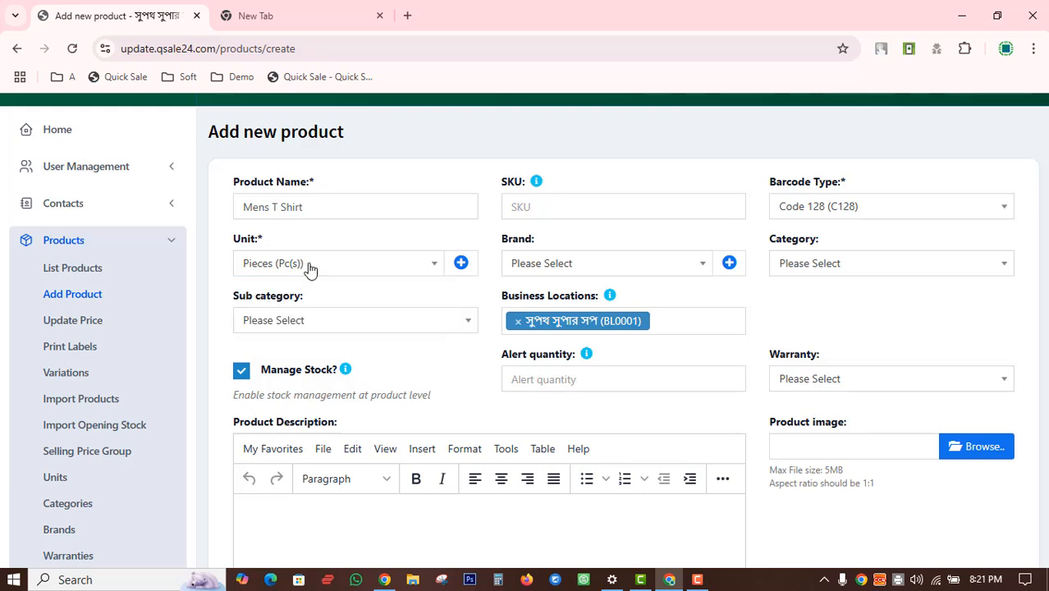
{"action": "left_click", "coordinate": [272, 207]}
{"action": "type", "text": "T"}
Step: Set the product's brand to Easy and its category to Fashion Item
{"action": "left_click", "coordinate": [554, 266]}
{"action": "left_click", "coordinate": [529, 315]}
{"action": "left_click", "coordinate": [807, 273]}
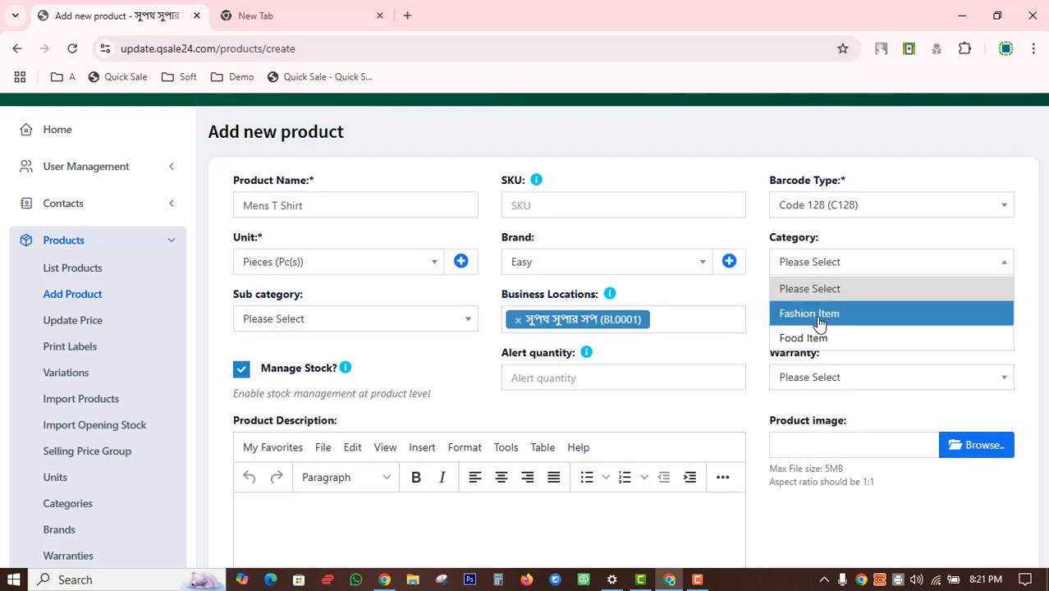
{"action": "left_click", "coordinate": [818, 313]}
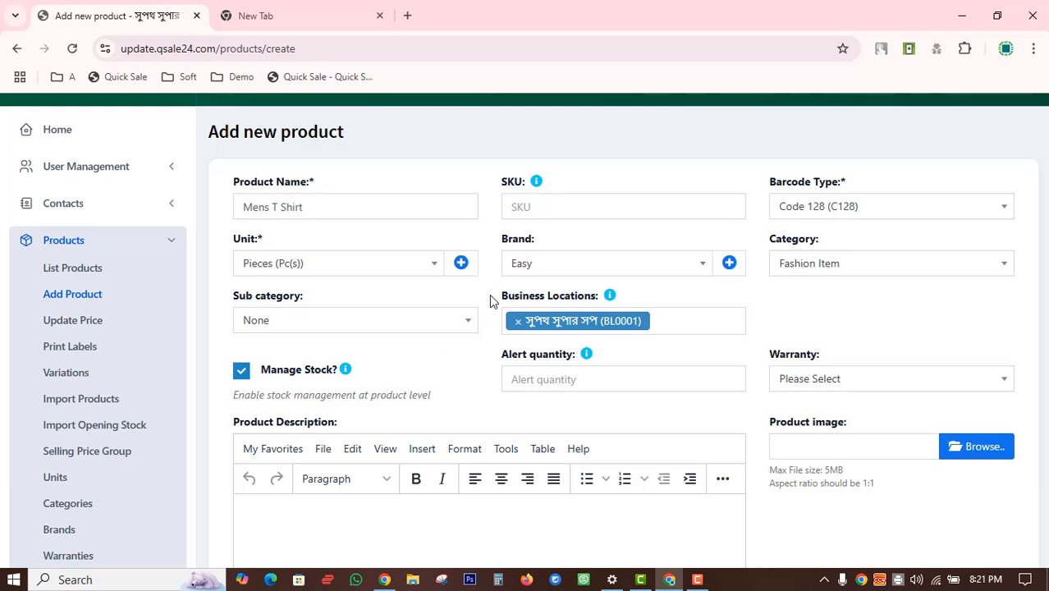
Step: Deselect the product's business location BL0001 and select the same location again
{"action": "left_click_drag", "start_coordinate": [489, 301], "coordinate": [719, 295]}
{"action": "left_click", "coordinate": [720, 297]}
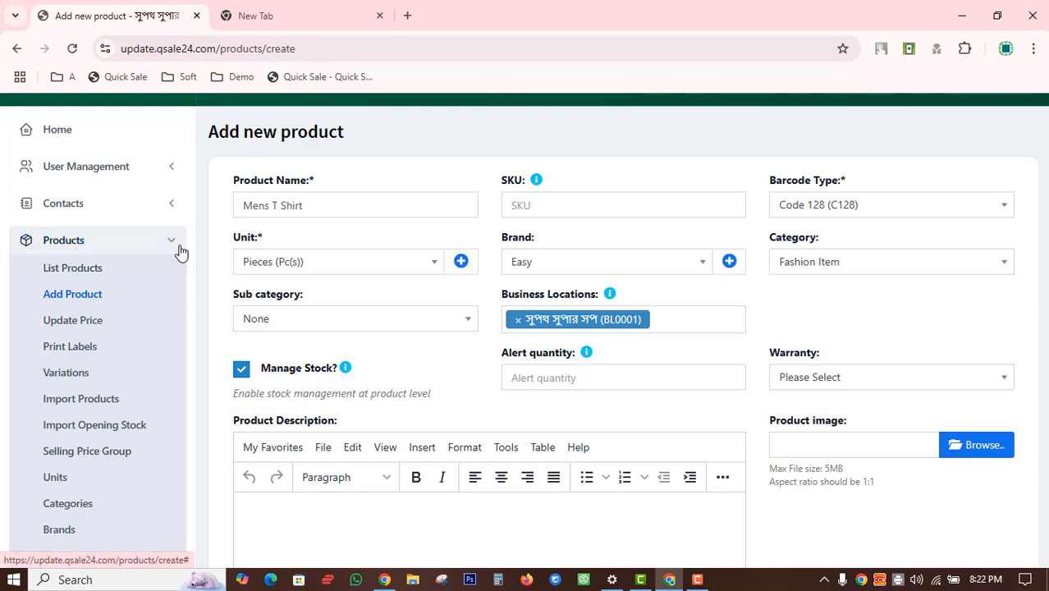
{"action": "left_click", "coordinate": [664, 312]}
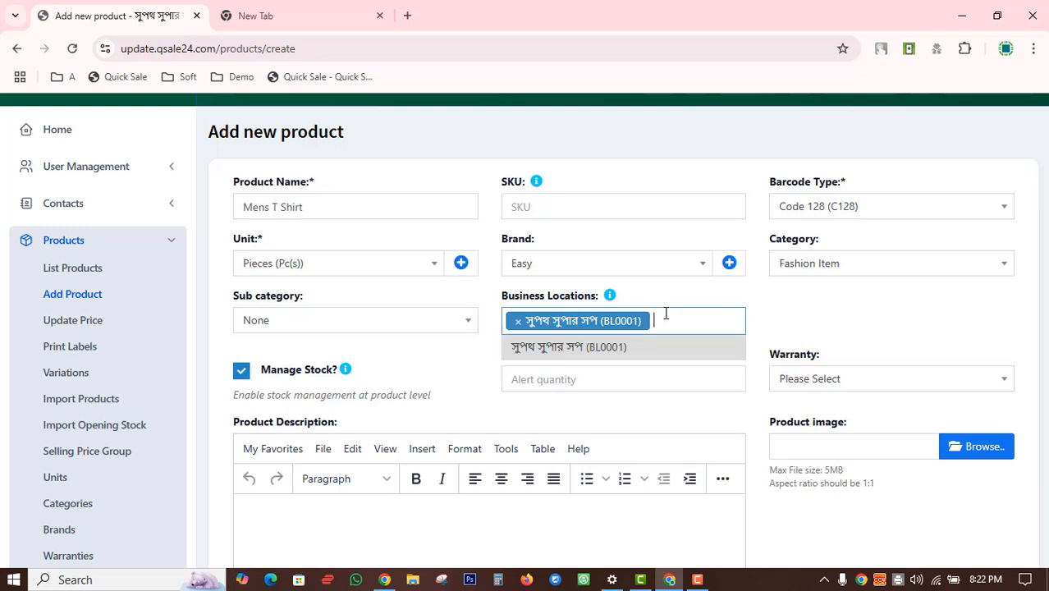
{"action": "left_click", "coordinate": [596, 346]}
{"action": "left_click", "coordinate": [674, 323]}
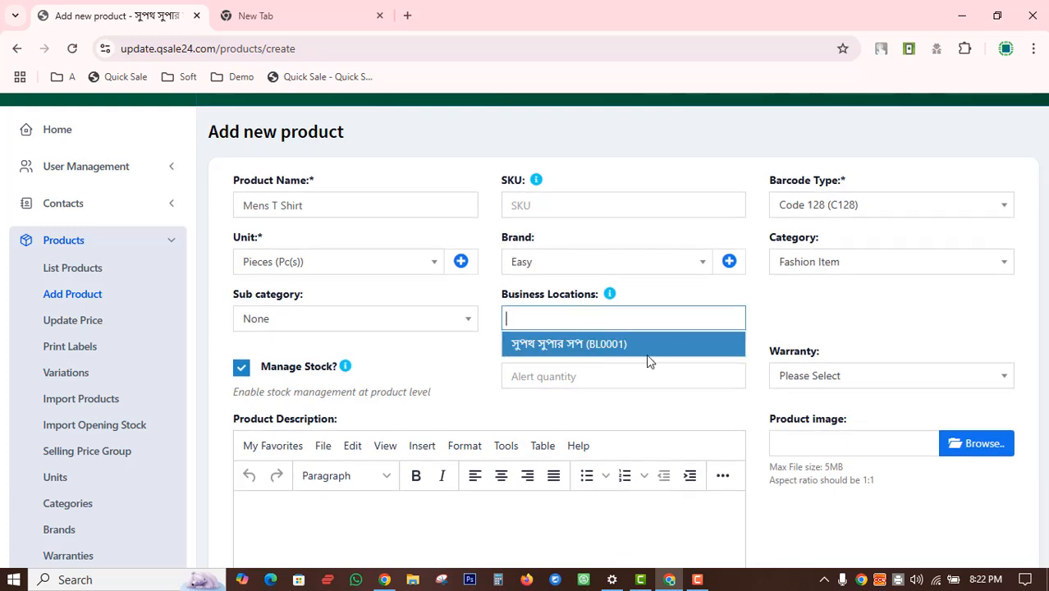
{"action": "left_click", "coordinate": [622, 345]}
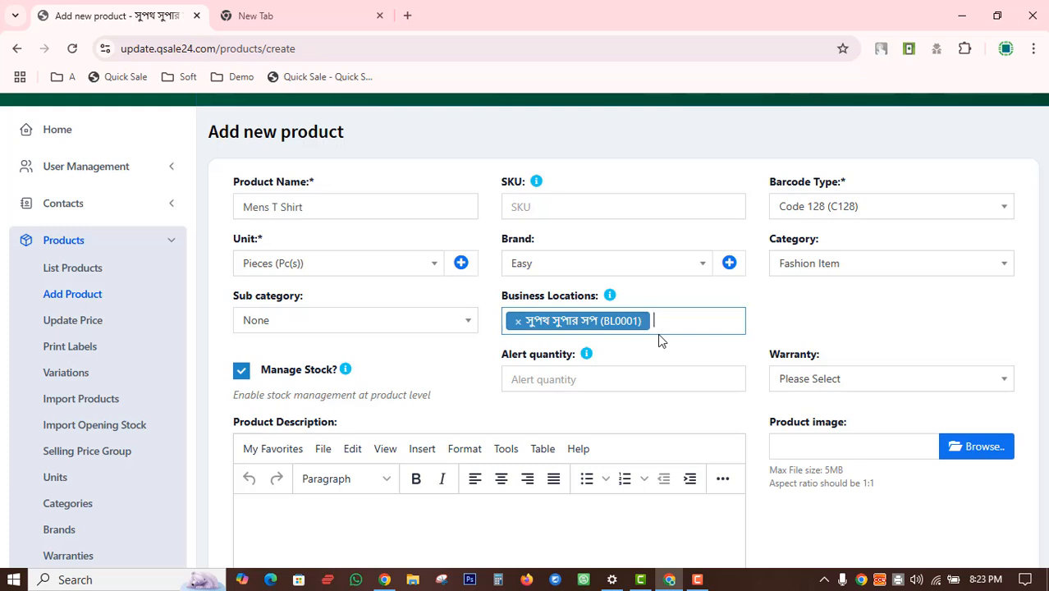
{"action": "left_click", "coordinate": [299, 207]}
{"action": "left_click_drag", "start_coordinate": [304, 207], "coordinate": [230, 218]}
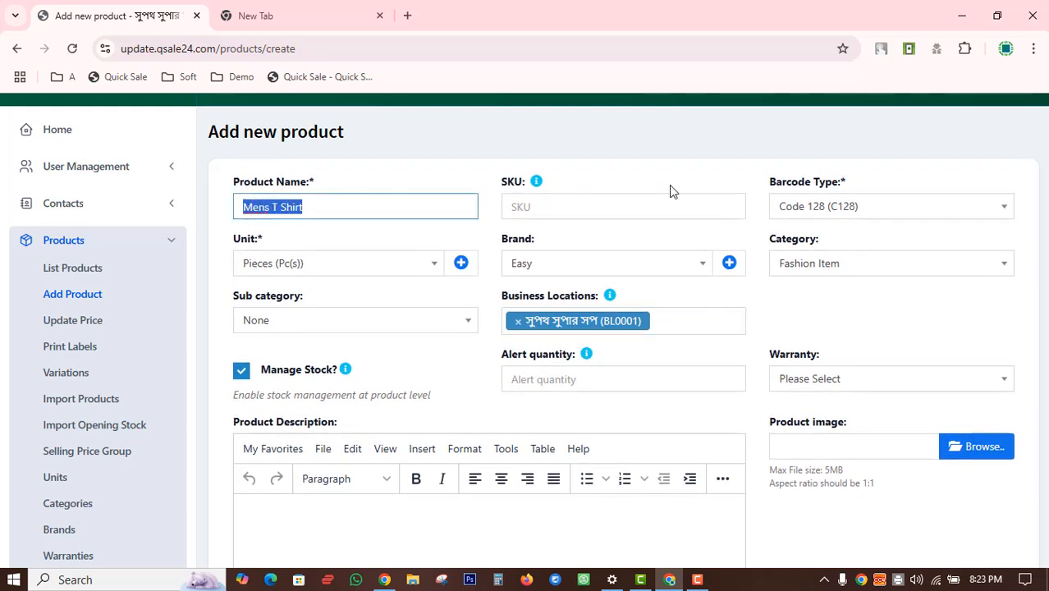
{"action": "left_click", "coordinate": [718, 326]}
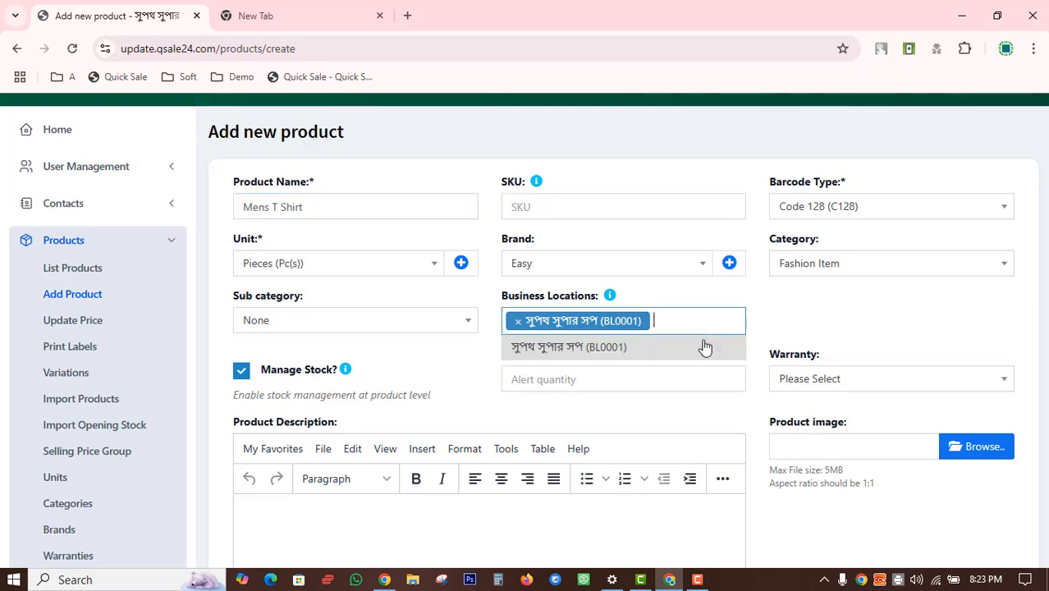
{"action": "left_click", "coordinate": [694, 373]}
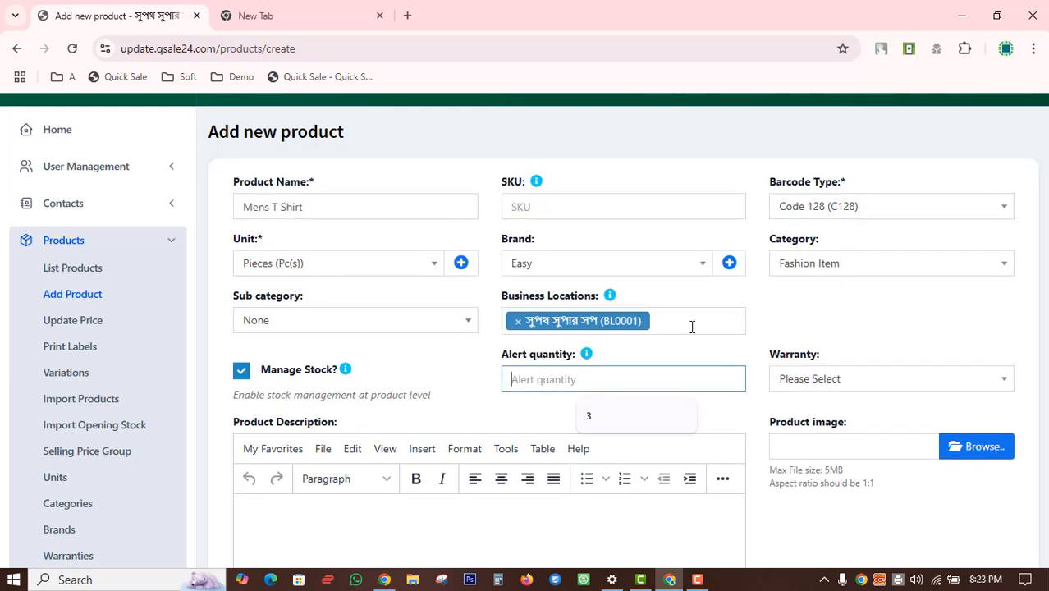
{"action": "left_click_drag", "start_coordinate": [501, 295], "coordinate": [594, 300]}
{"action": "left_click", "coordinate": [823, 310]}
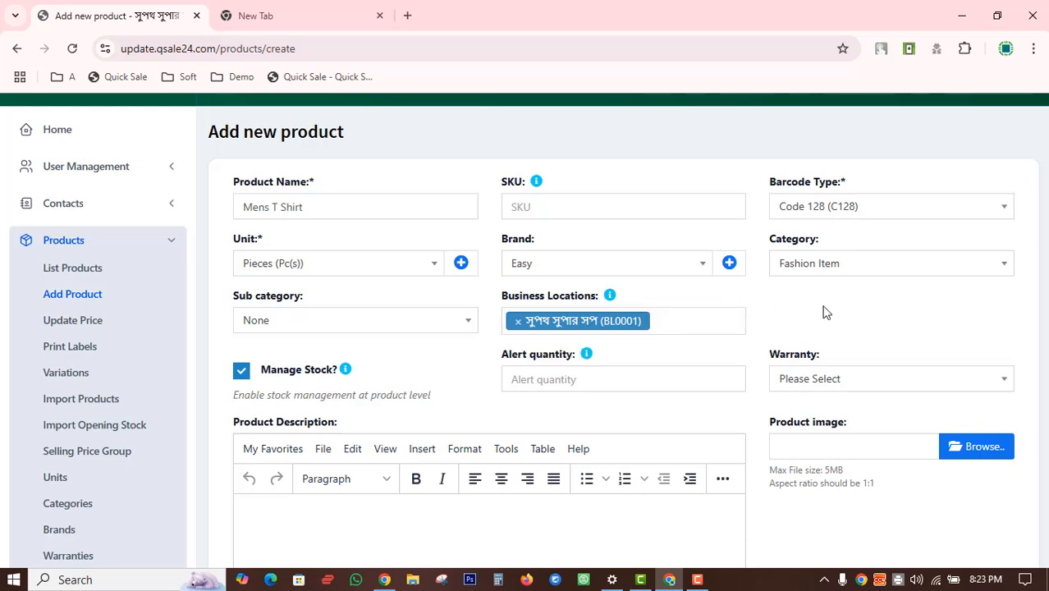
Step: Check the explanation of the product's alert quantity and set that quantity to 5
{"action": "scroll", "coordinate": [823, 312], "scroll_direction": "down", "scroll_amount": 3}
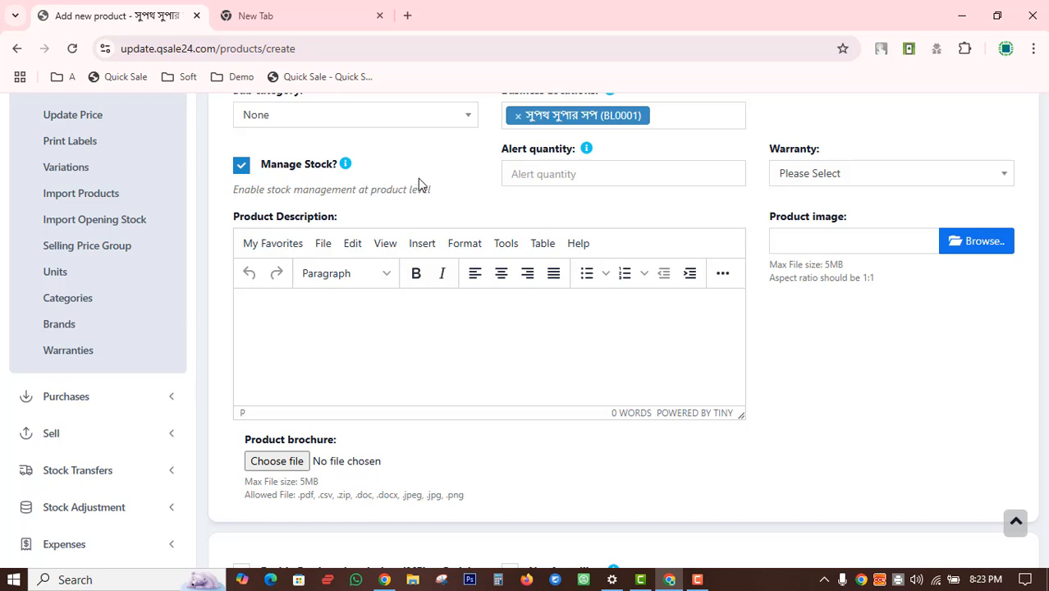
{"action": "left_click_drag", "start_coordinate": [504, 150], "coordinate": [585, 152]}
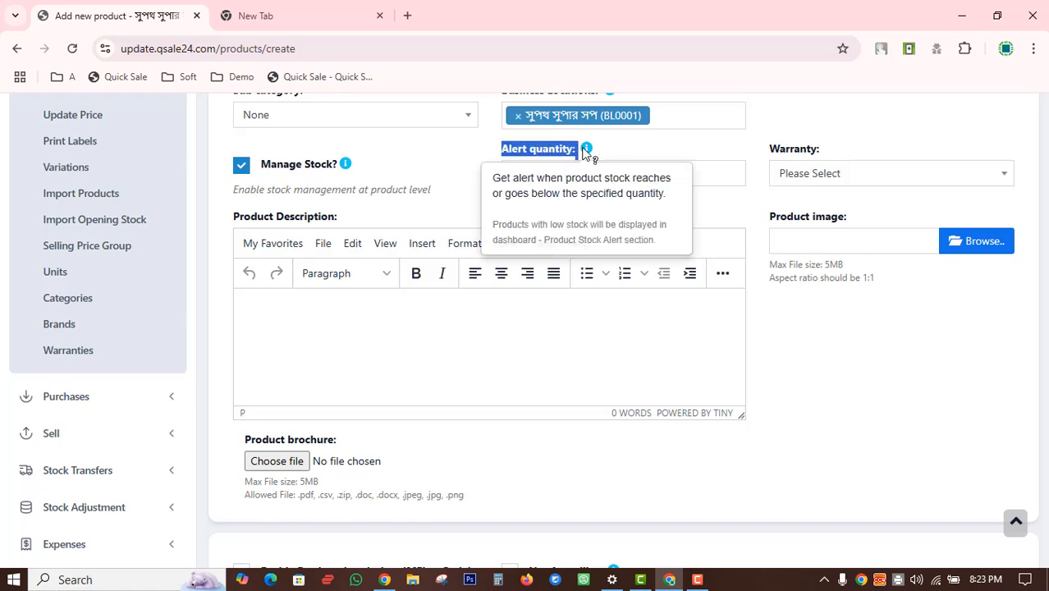
{"action": "left_click", "coordinate": [621, 154]}
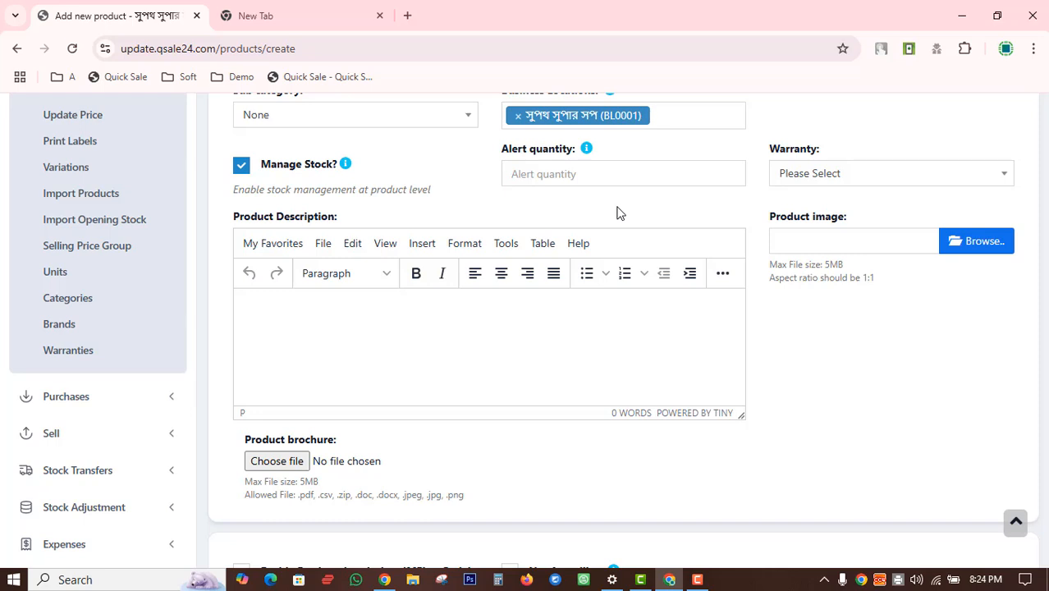
{"action": "left_click", "coordinate": [560, 170]}
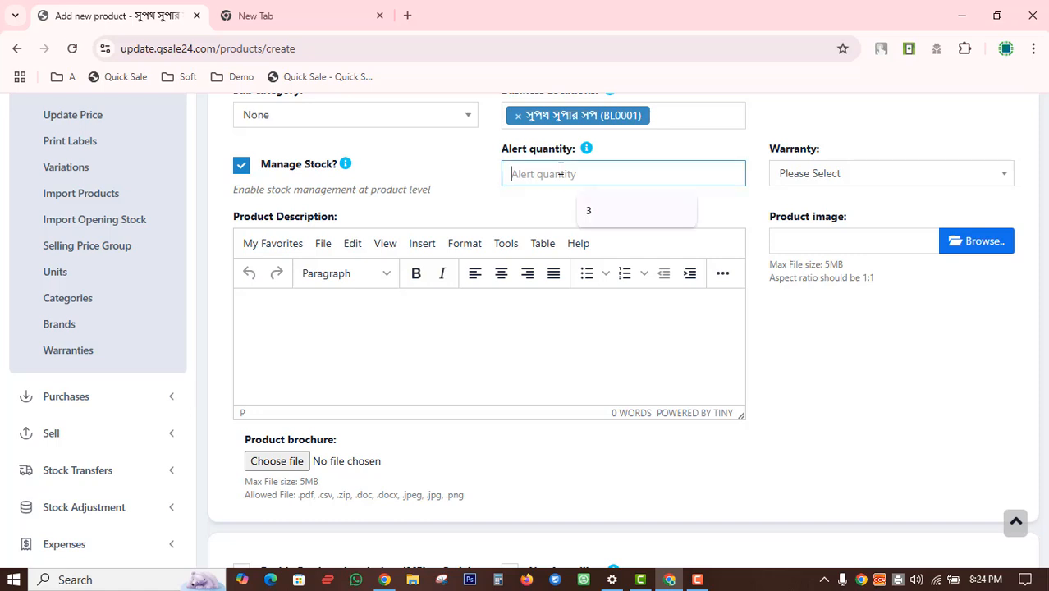
{"action": "type", "text": "5"}
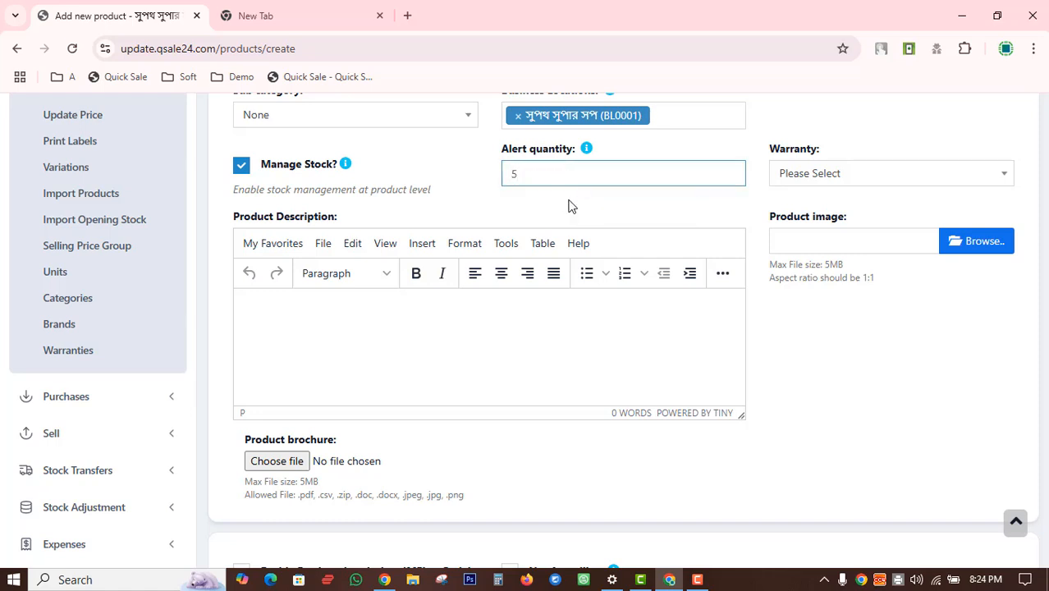
{"action": "left_click", "coordinate": [569, 205]}
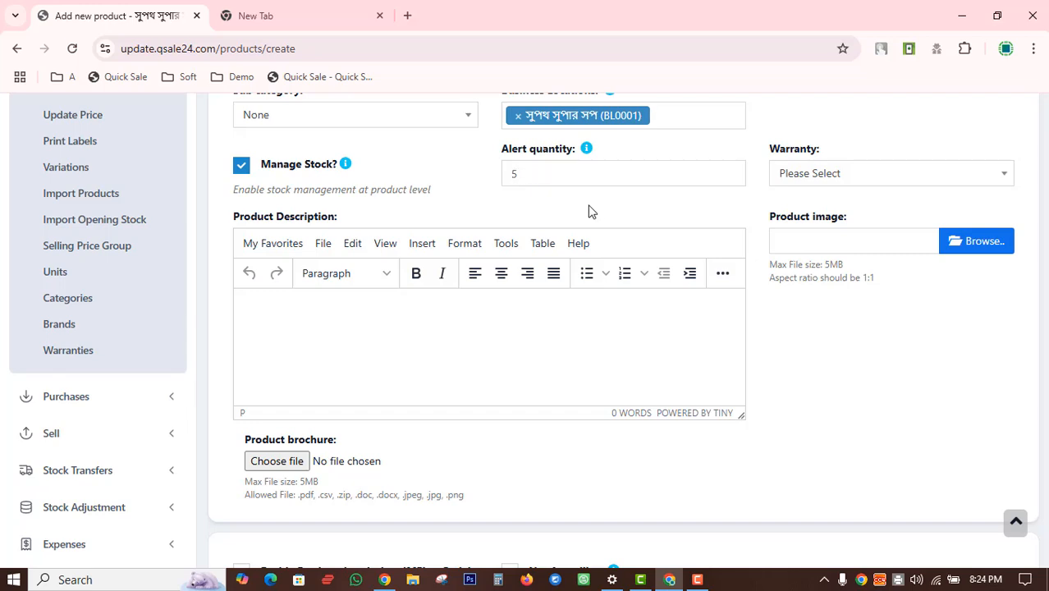
Step: Examine the available warranty options for the new product without choosing one
{"action": "scroll", "coordinate": [686, 206], "scroll_direction": "up", "scroll_amount": 3}
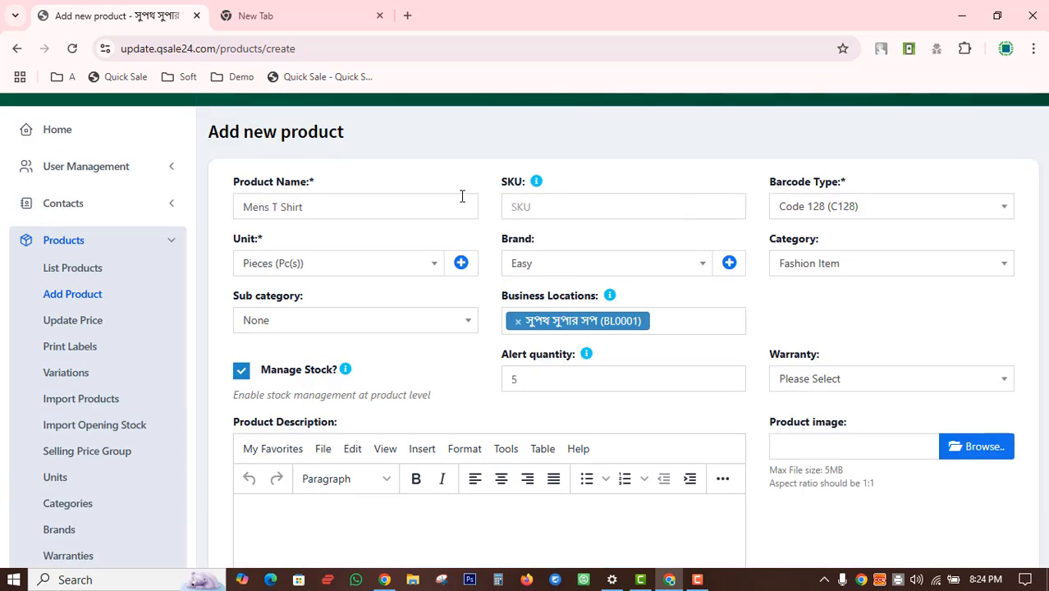
{"action": "scroll", "coordinate": [466, 235], "scroll_direction": "down", "scroll_amount": 3}
{"action": "left_click", "coordinate": [862, 182]}
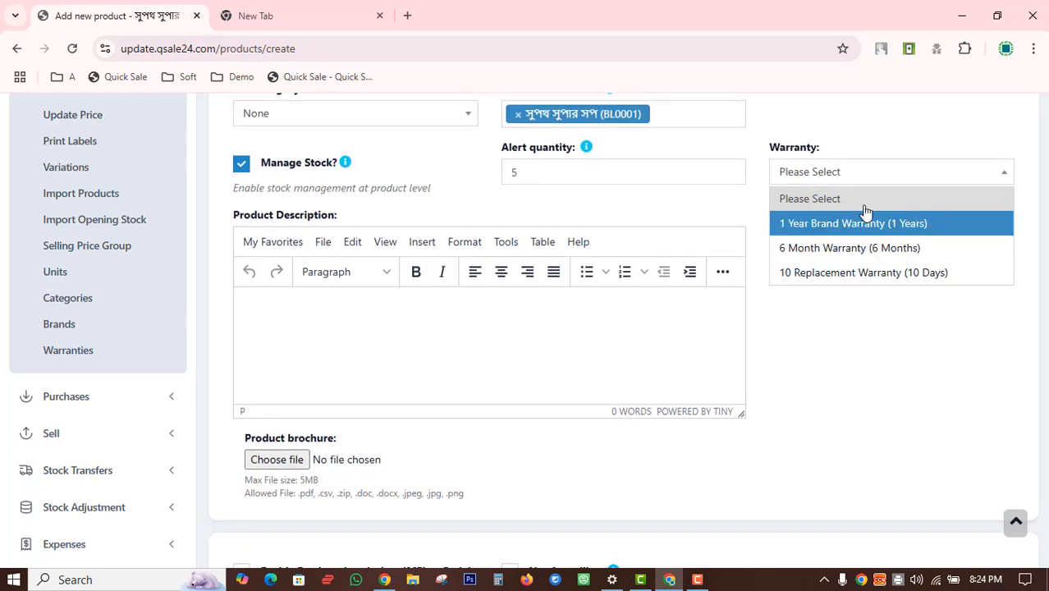
{"action": "left_click", "coordinate": [893, 150]}
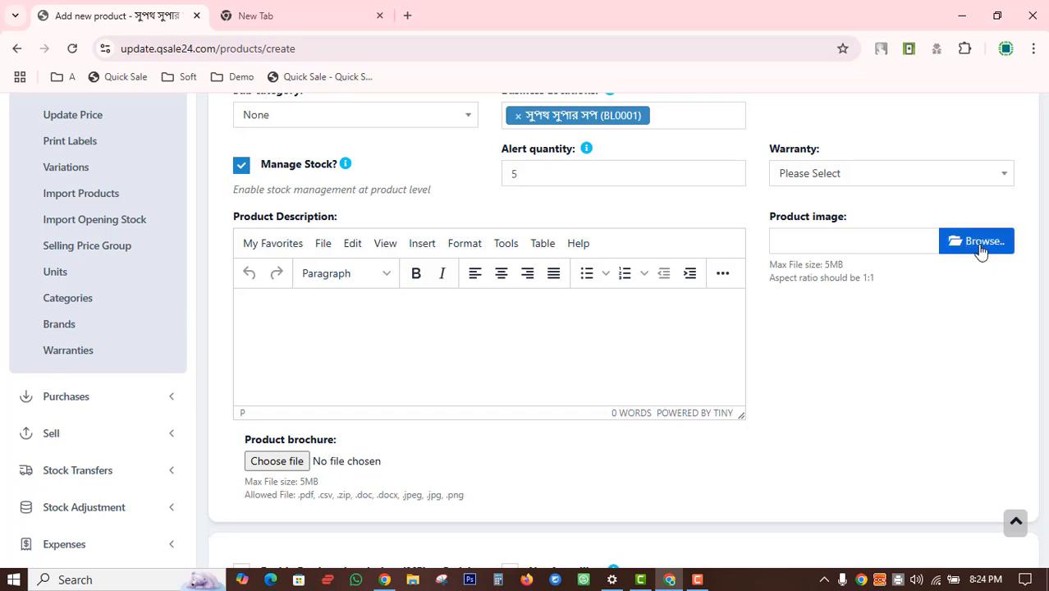
Step: Examine the product image, product description and product brochure fields of the new product form
{"action": "scroll", "coordinate": [583, 341], "scroll_direction": "down", "scroll_amount": 3}
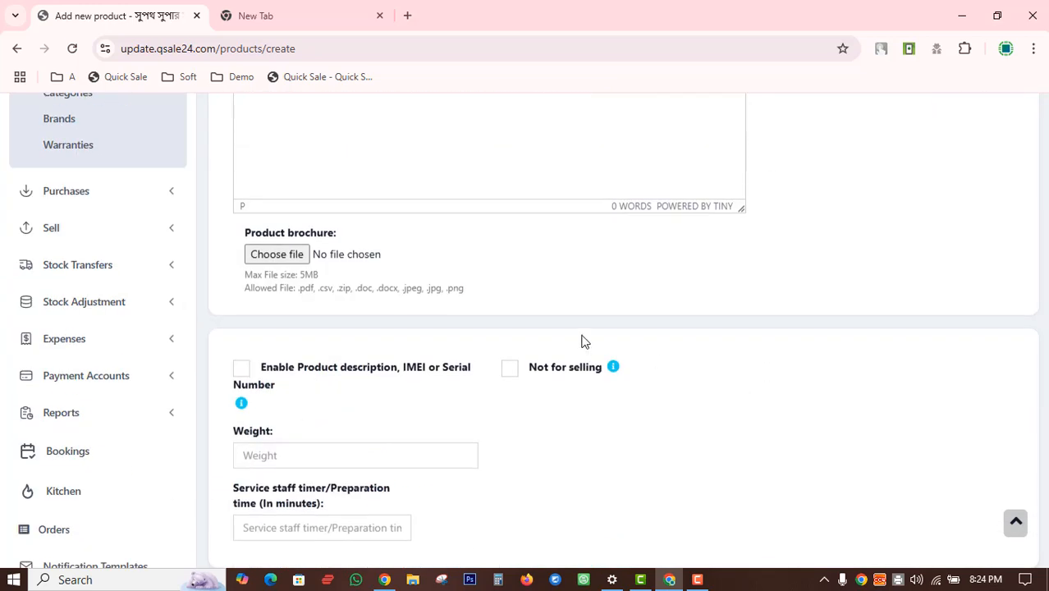
{"action": "scroll", "coordinate": [431, 403], "scroll_direction": "down", "scroll_amount": 5}
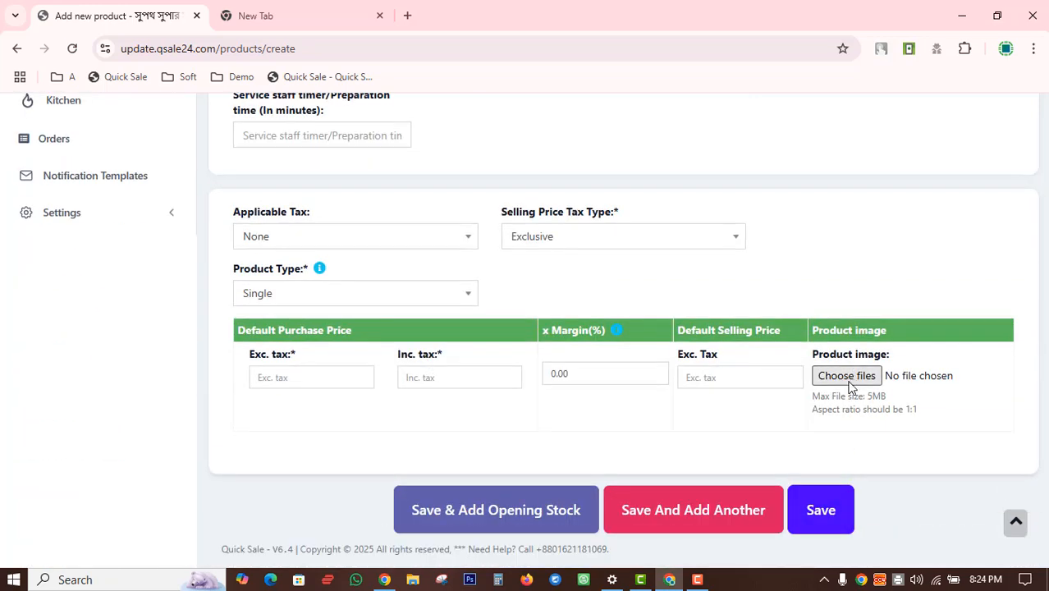
{"action": "scroll", "coordinate": [847, 377], "scroll_direction": "up", "scroll_amount": 10}
{"action": "scroll", "coordinate": [877, 419], "scroll_direction": "down", "scroll_amount": 2}
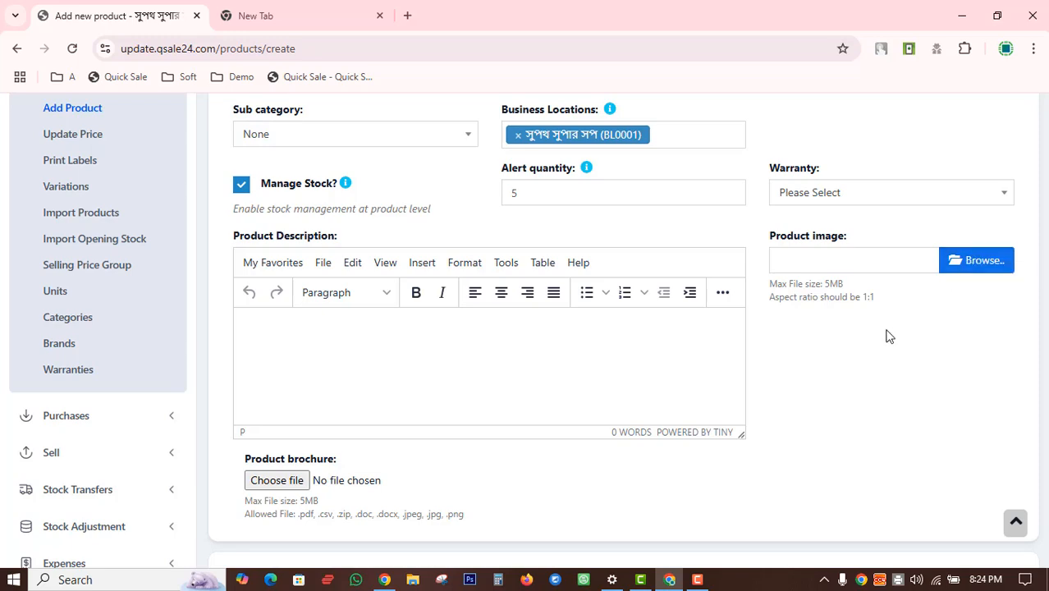
{"action": "scroll", "coordinate": [741, 399], "scroll_direction": "down", "scroll_amount": 2}
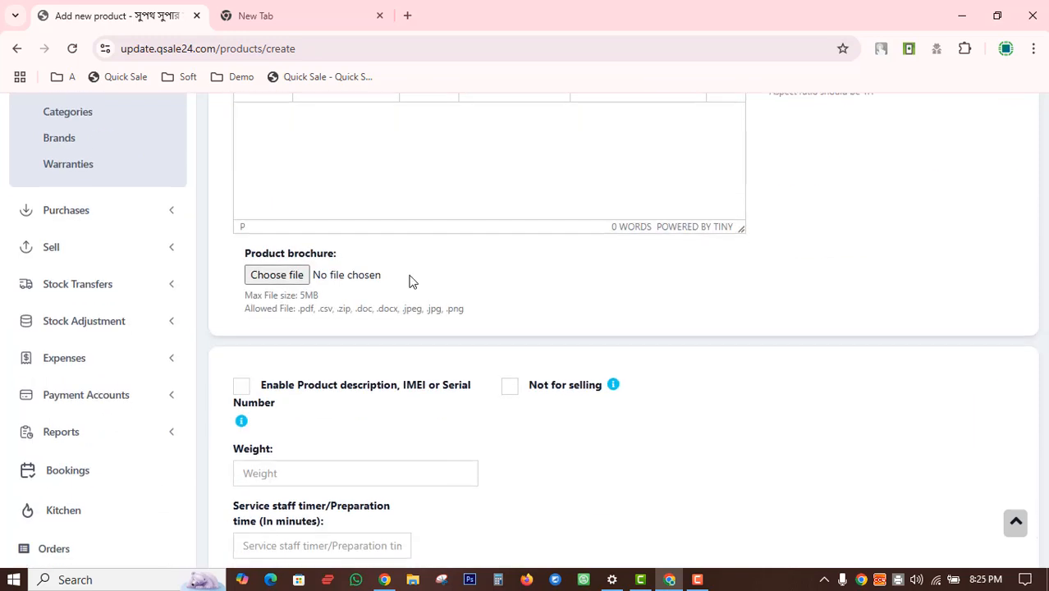
{"action": "scroll", "coordinate": [344, 304], "scroll_direction": "up", "scroll_amount": 2}
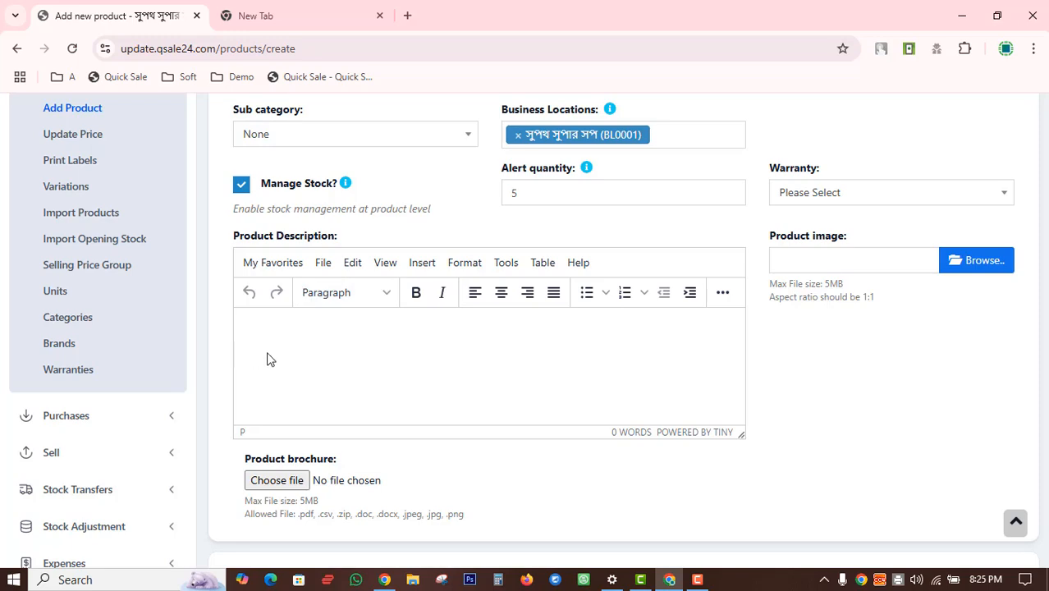
{"action": "scroll", "coordinate": [328, 345], "scroll_direction": "down", "scroll_amount": 2}
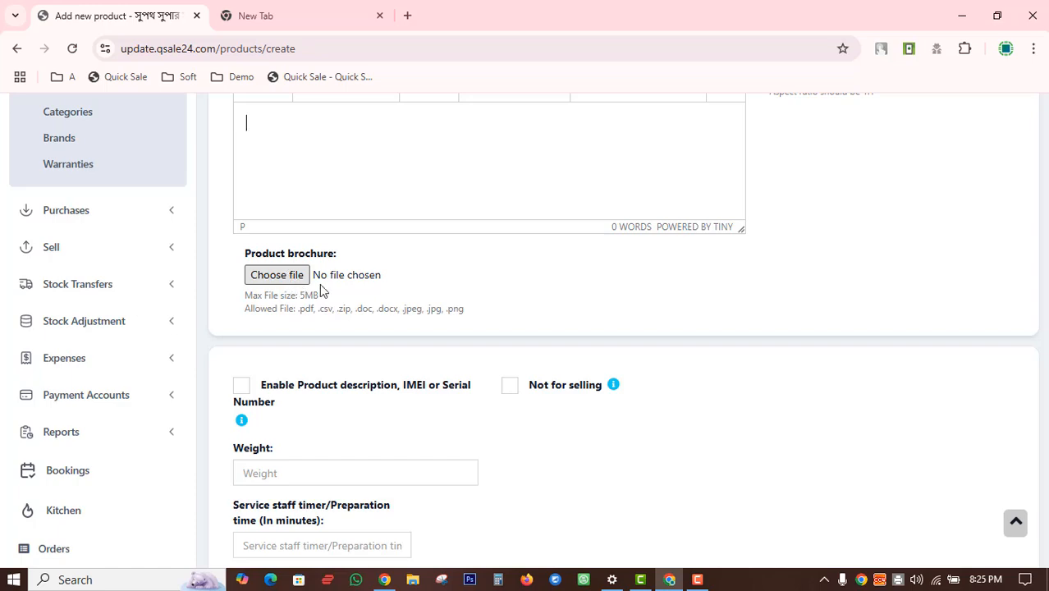
{"action": "scroll", "coordinate": [361, 334], "scroll_direction": "up", "scroll_amount": 2}
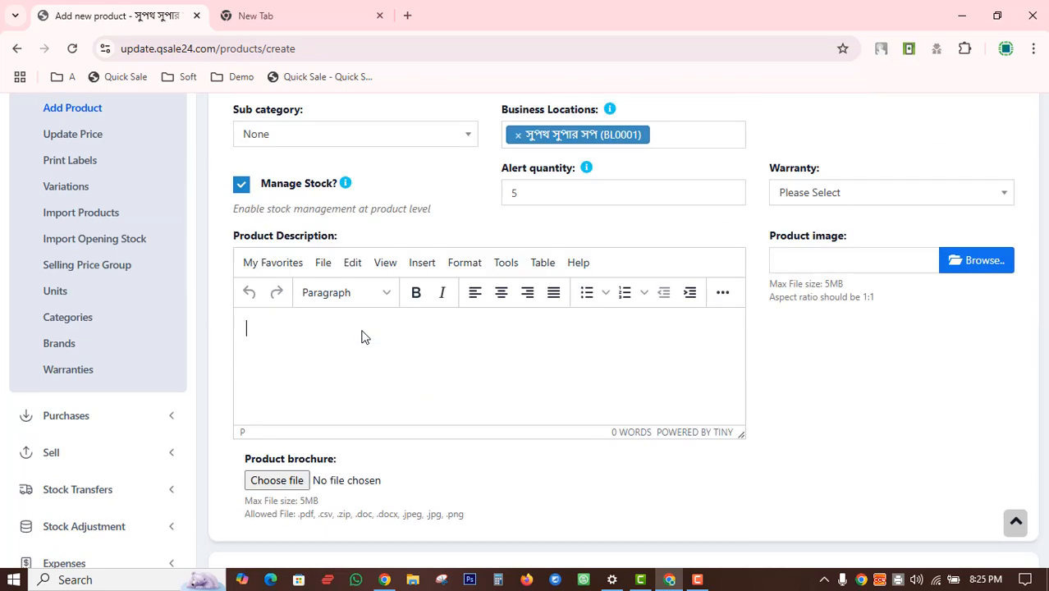
{"action": "scroll", "coordinate": [361, 333], "scroll_direction": "down", "scroll_amount": 2}
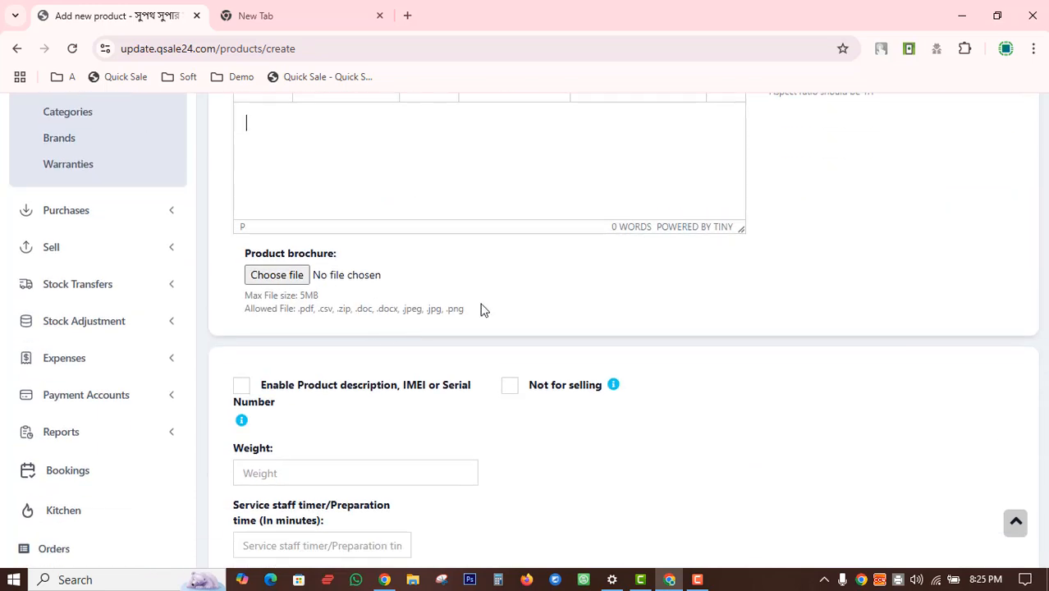
{"action": "scroll", "coordinate": [494, 307], "scroll_direction": "up", "scroll_amount": 2}
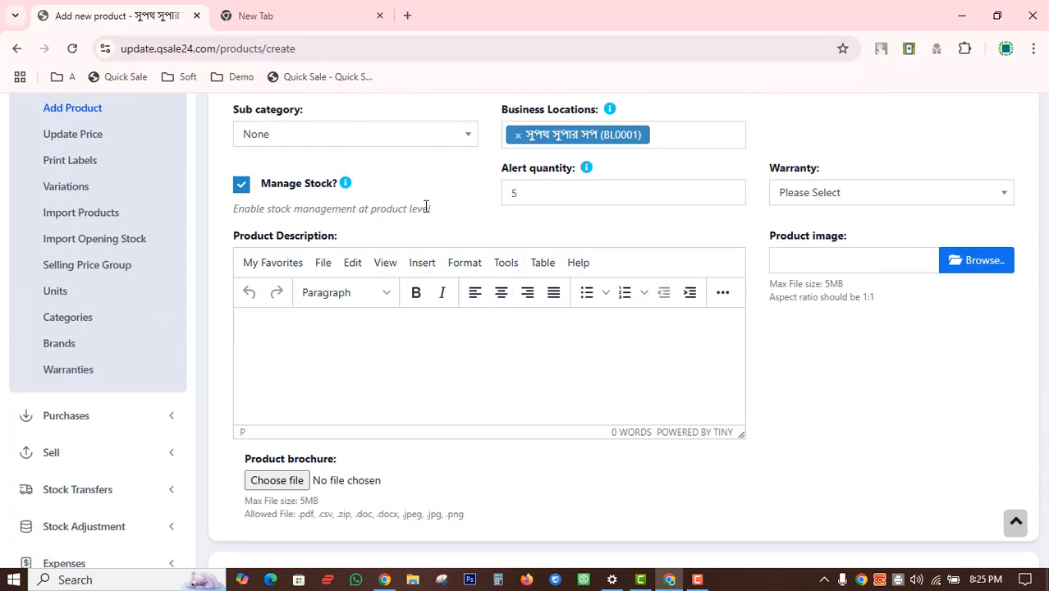
{"action": "scroll", "coordinate": [425, 207], "scroll_direction": "down", "scroll_amount": 2}
{"action": "scroll", "coordinate": [425, 207], "scroll_direction": "down", "scroll_amount": 2}
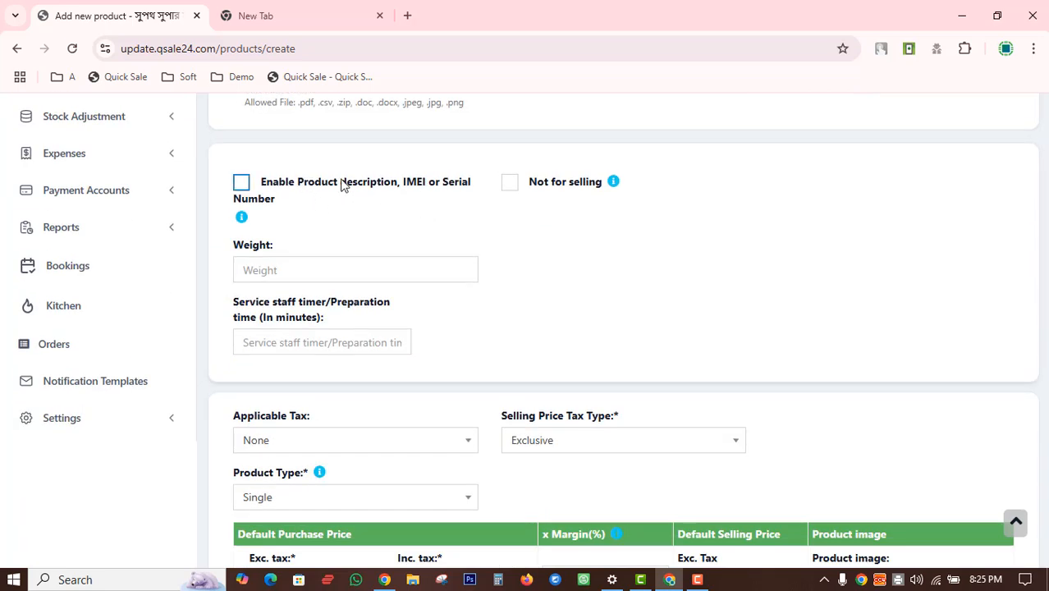
Step: Examine the IMEI or serial number option and the weight and service staff timer fields
{"action": "left_click_drag", "start_coordinate": [342, 183], "coordinate": [464, 212]}
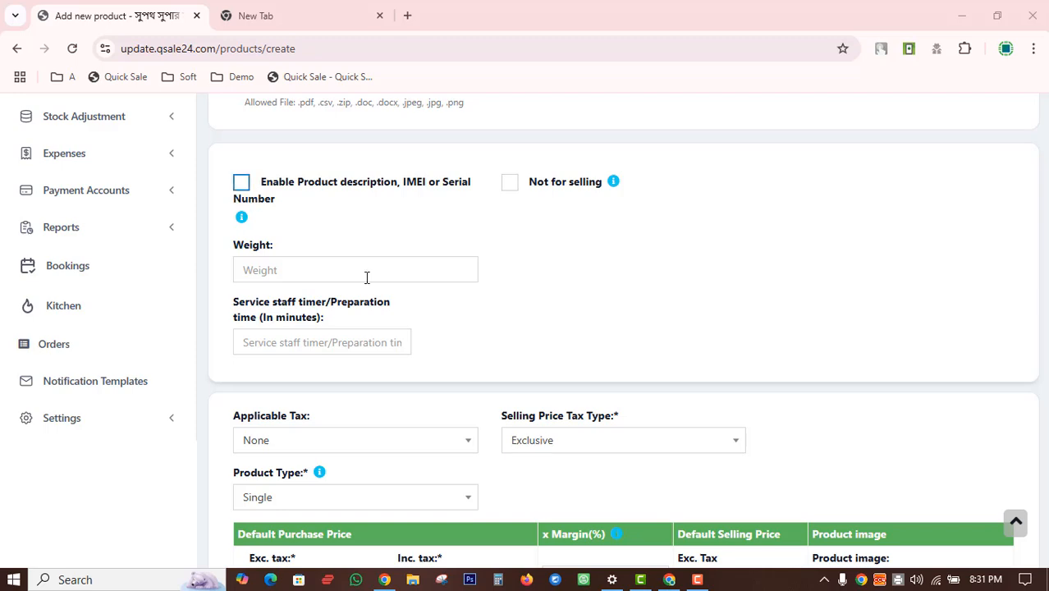
{"action": "scroll", "coordinate": [545, 335], "scroll_direction": "up", "scroll_amount": 10}
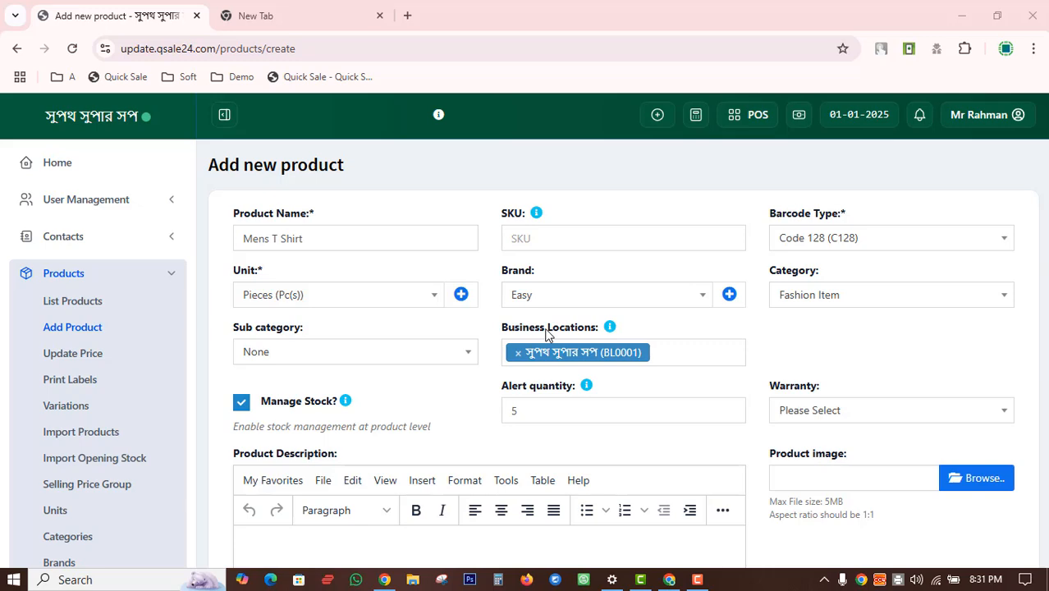
{"action": "scroll", "coordinate": [548, 334], "scroll_direction": "down", "scroll_amount": 10}
{"action": "scroll", "coordinate": [548, 334], "scroll_direction": "up", "scroll_amount": 3}
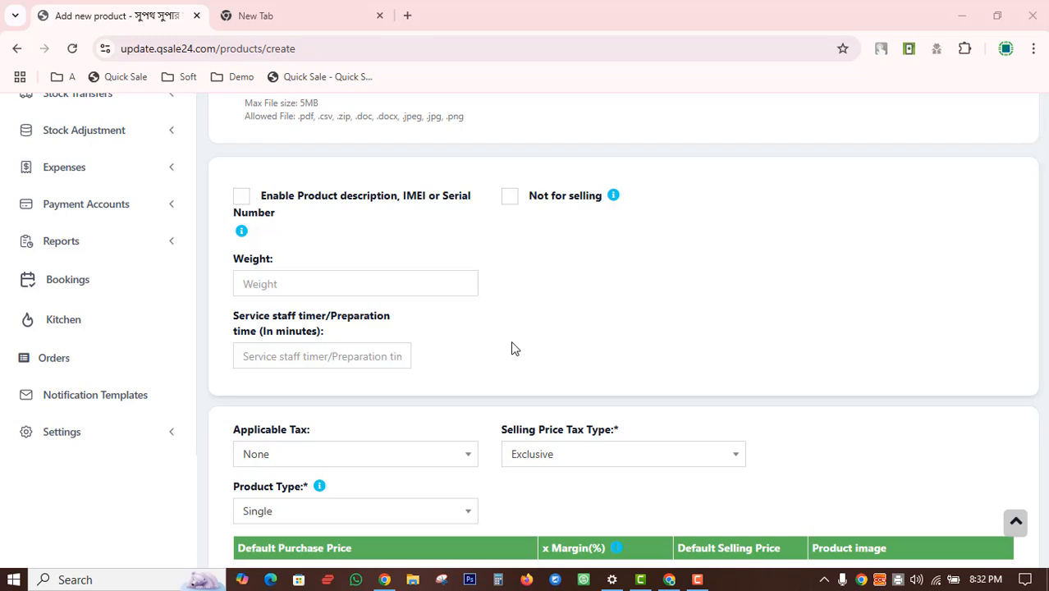
{"action": "scroll", "coordinate": [511, 349], "scroll_direction": "down", "scroll_amount": 3}
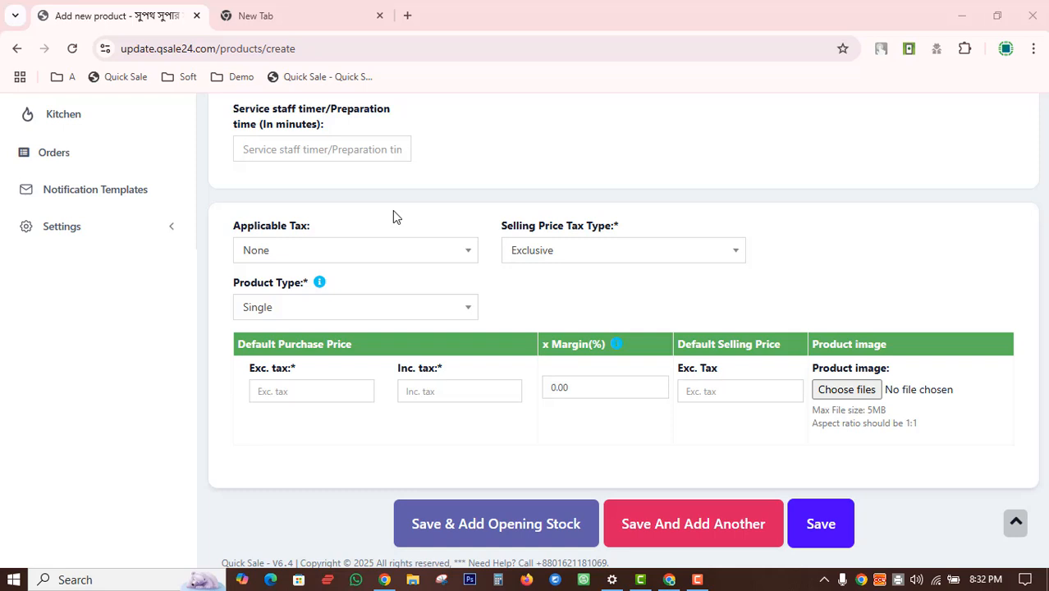
{"action": "left_click", "coordinate": [227, 106]}
{"action": "scroll", "coordinate": [227, 112], "scroll_direction": "up", "scroll_amount": 1}
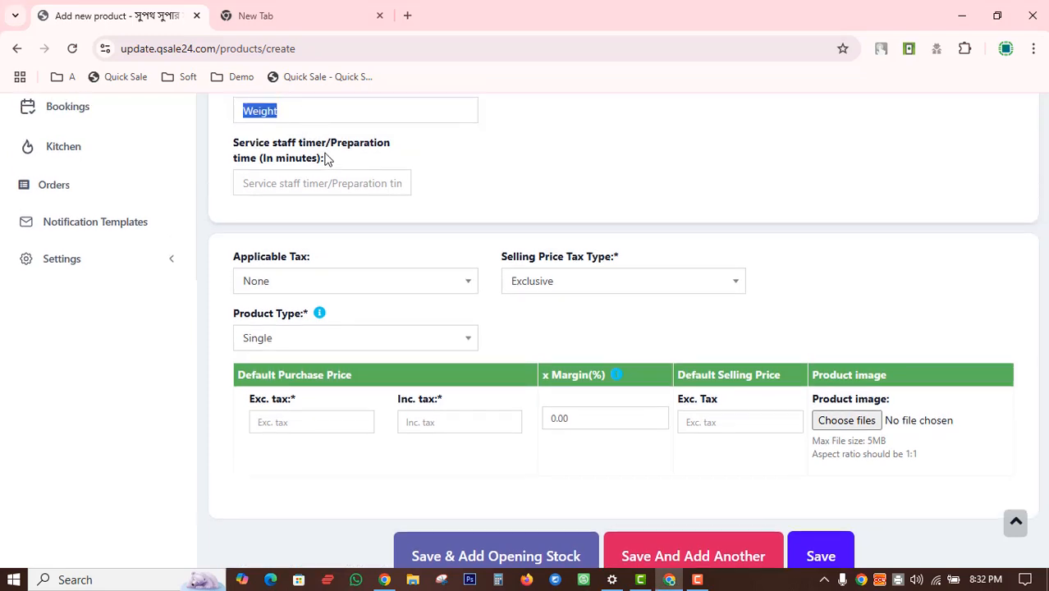
{"action": "double_click", "coordinate": [320, 145]}
{"action": "left_click", "coordinate": [323, 146]}
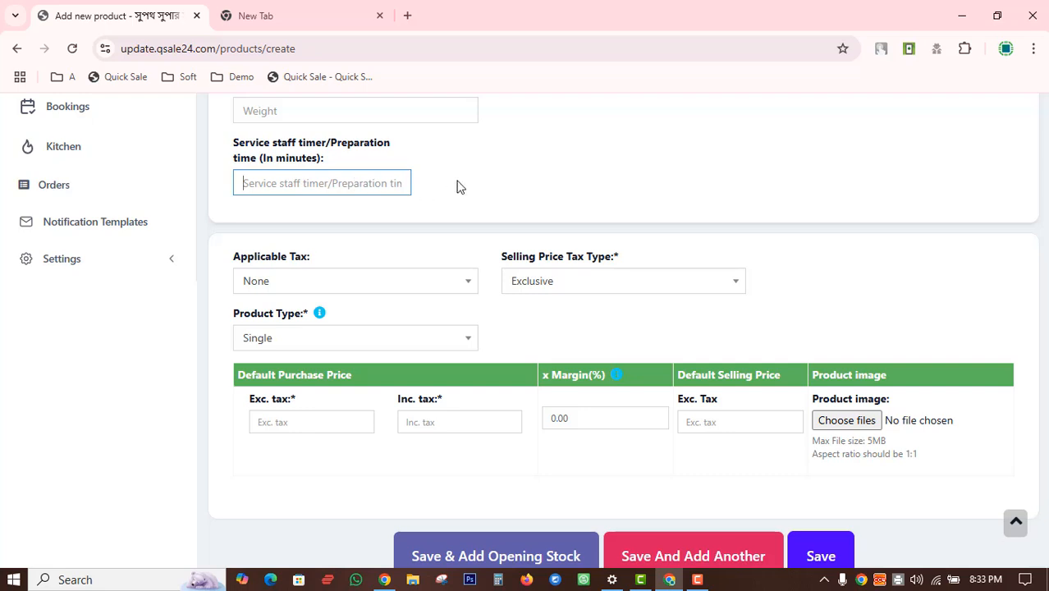
Step: Examine the applicable tax options for the new product without changing the selection
{"action": "scroll", "coordinate": [453, 201], "scroll_direction": "down", "scroll_amount": 1}
{"action": "left_click", "coordinate": [325, 238]}
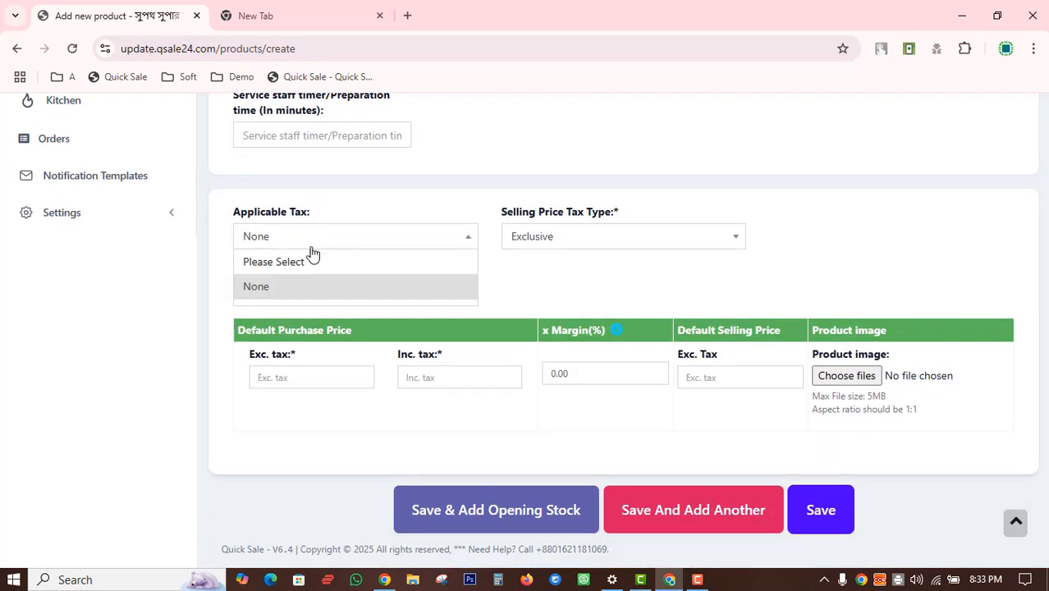
{"action": "left_click", "coordinate": [539, 192]}
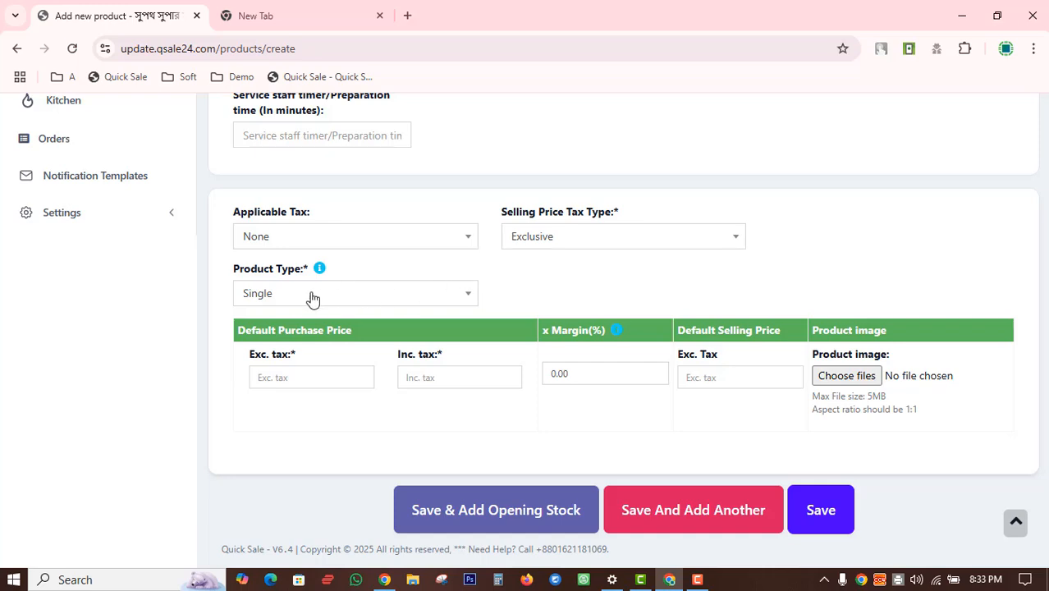
Step: Set the product type of Mens T Shirt to Variable
{"action": "left_click_drag", "start_coordinate": [231, 281], "coordinate": [398, 291]}
{"action": "scroll", "coordinate": [402, 281], "scroll_direction": "up", "scroll_amount": 1}
{"action": "scroll", "coordinate": [402, 280], "scroll_direction": "up", "scroll_amount": 10}
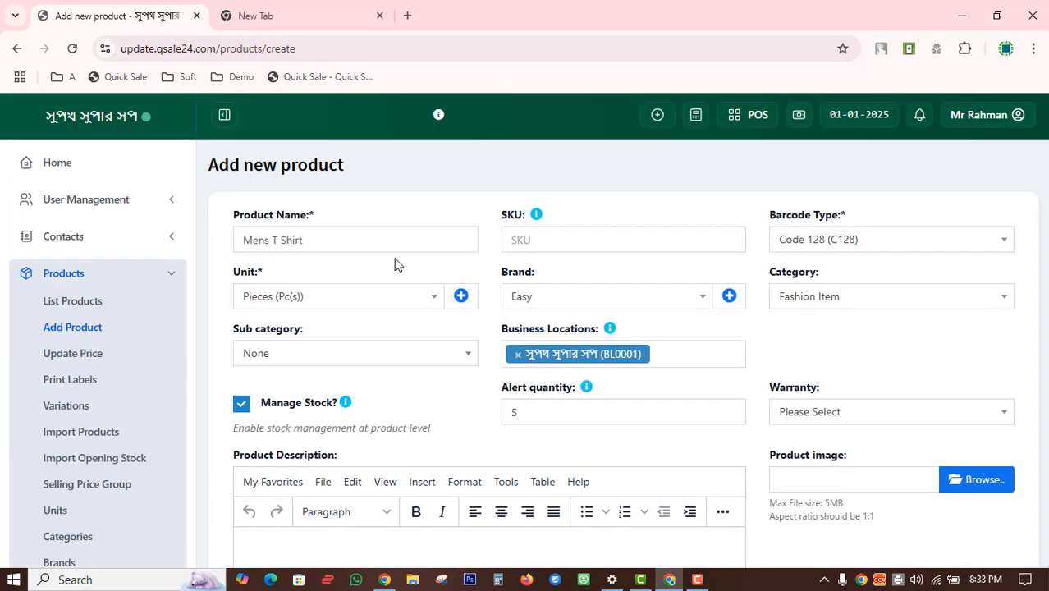
{"action": "scroll", "coordinate": [364, 293], "scroll_direction": "down", "scroll_amount": 10}
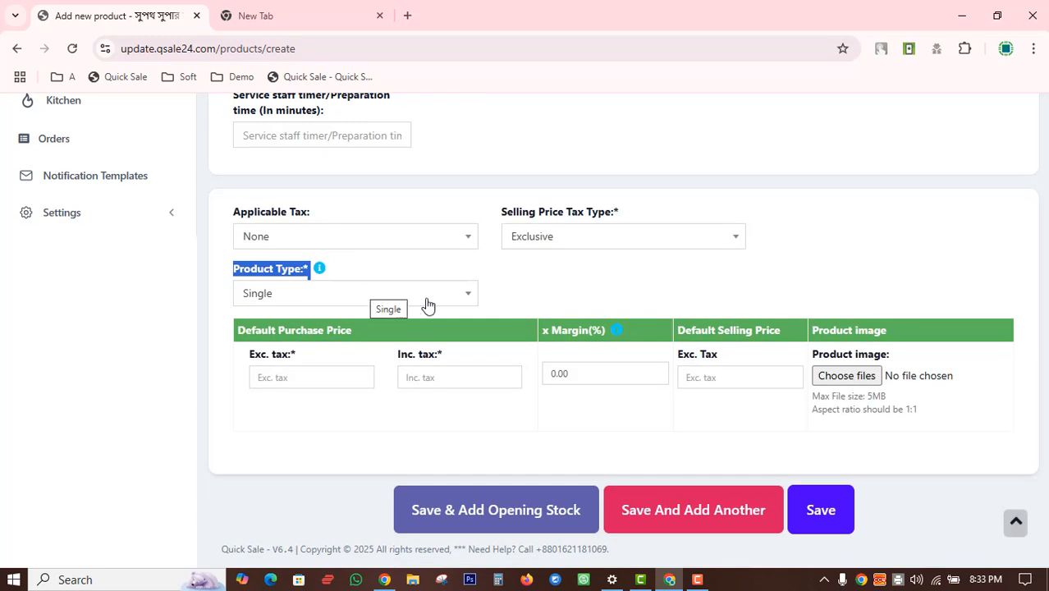
{"action": "scroll", "coordinate": [499, 305], "scroll_direction": "up", "scroll_amount": 5}
{"action": "scroll", "coordinate": [501, 306], "scroll_direction": "up", "scroll_amount": 3}
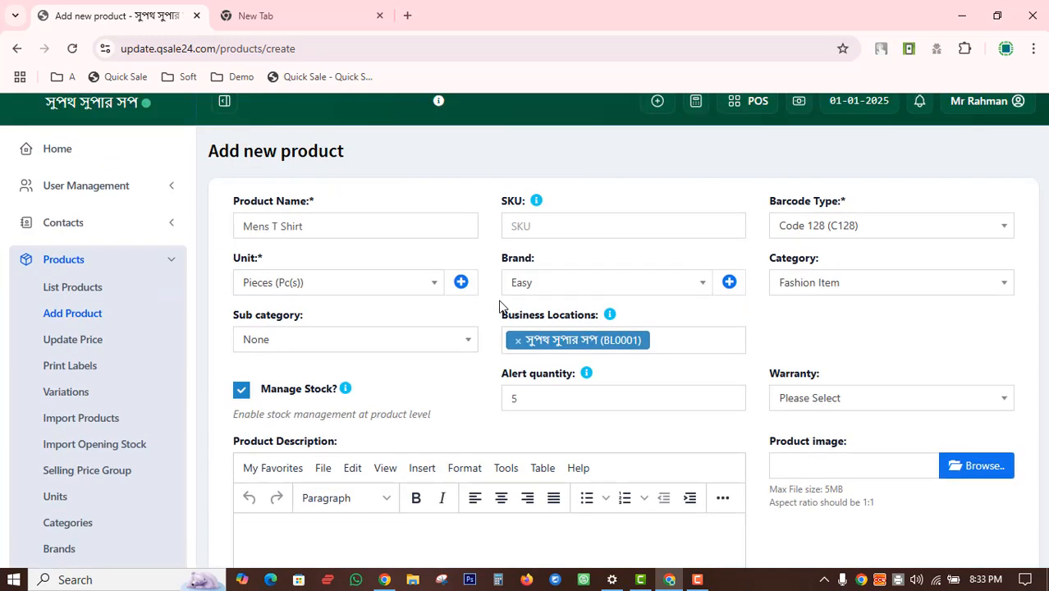
{"action": "scroll", "coordinate": [499, 306], "scroll_direction": "down", "scroll_amount": 10}
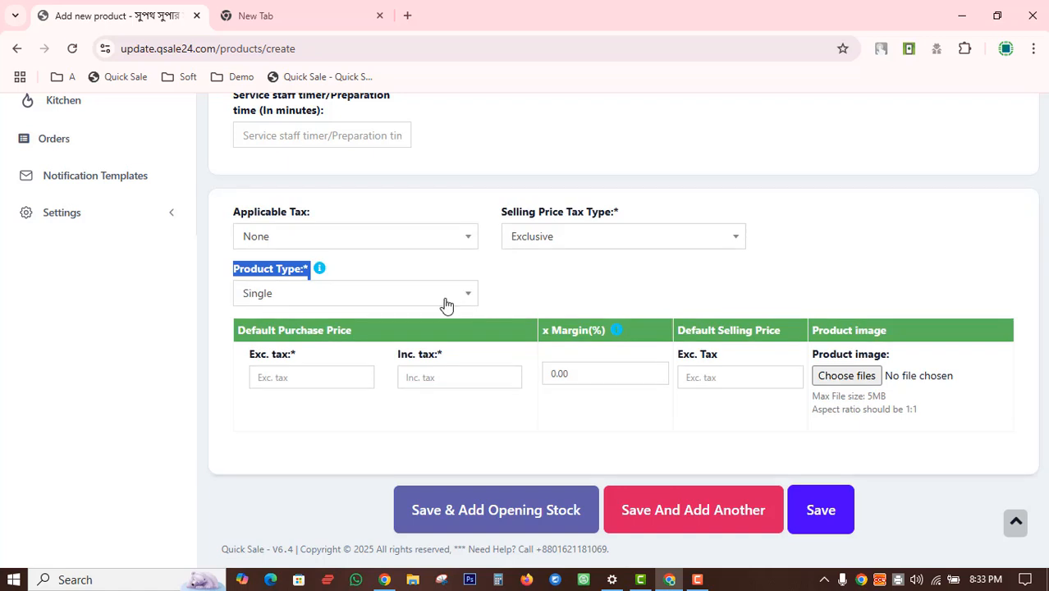
{"action": "left_click", "coordinate": [446, 304]}
{"action": "left_click", "coordinate": [370, 343]}
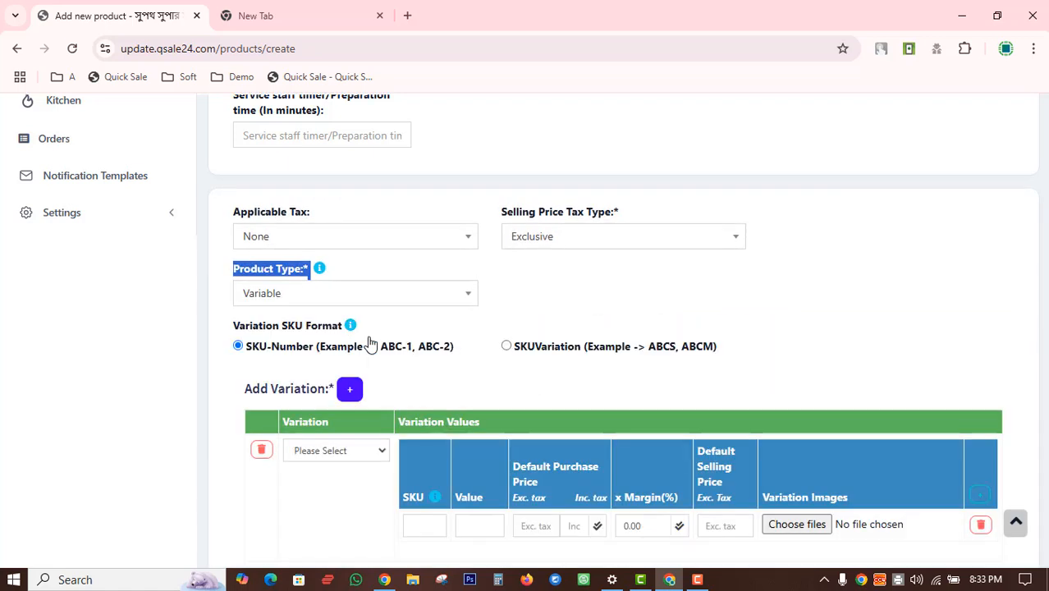
Step: Examine the variation table and the available product types, selecting Variable again
{"action": "scroll", "coordinate": [416, 308], "scroll_direction": "down", "scroll_amount": 2}
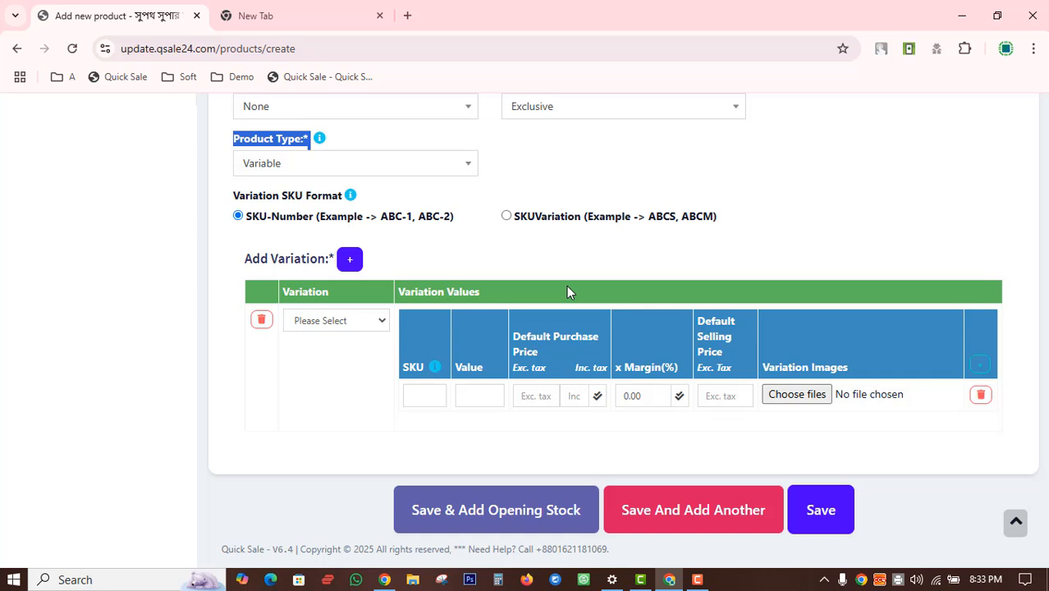
{"action": "left_click", "coordinate": [415, 167]}
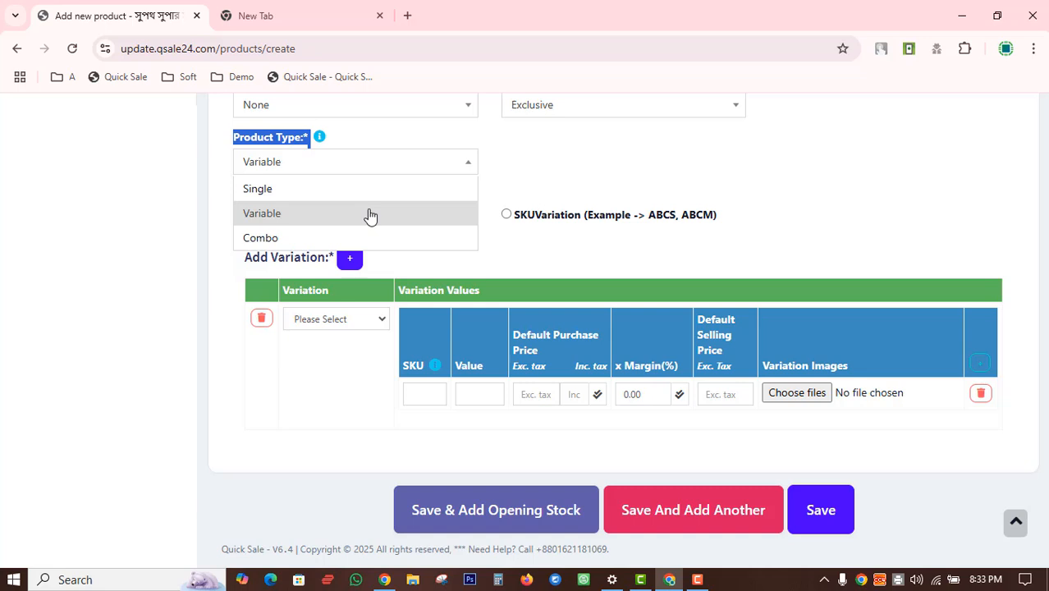
{"action": "left_click", "coordinate": [368, 214]}
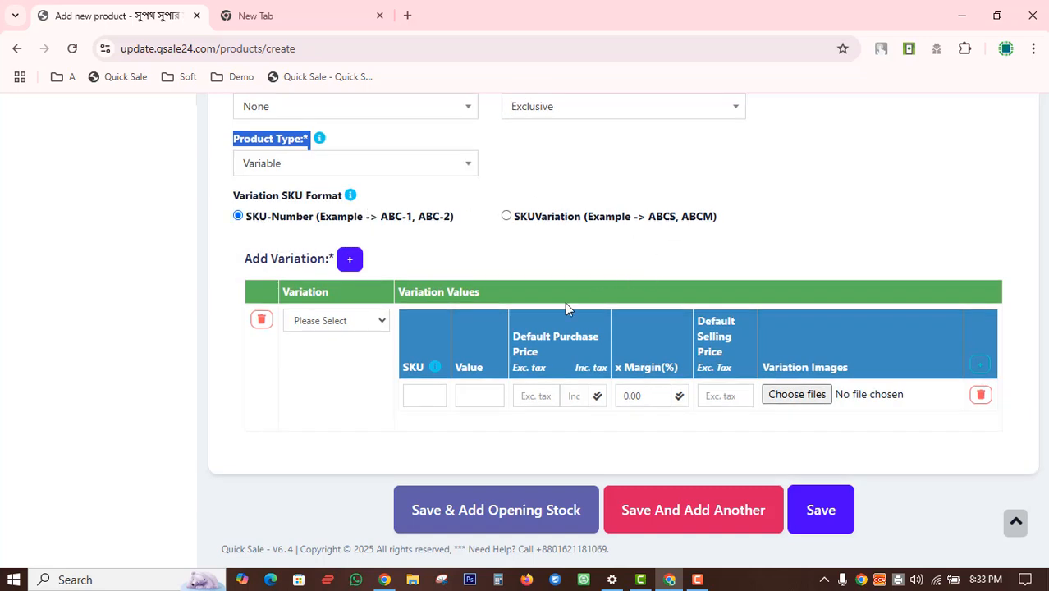
Step: Choose the Size variation for Mens T Shirt and add the values S, M, L, XL and XXL
{"action": "left_click", "coordinate": [341, 321]}
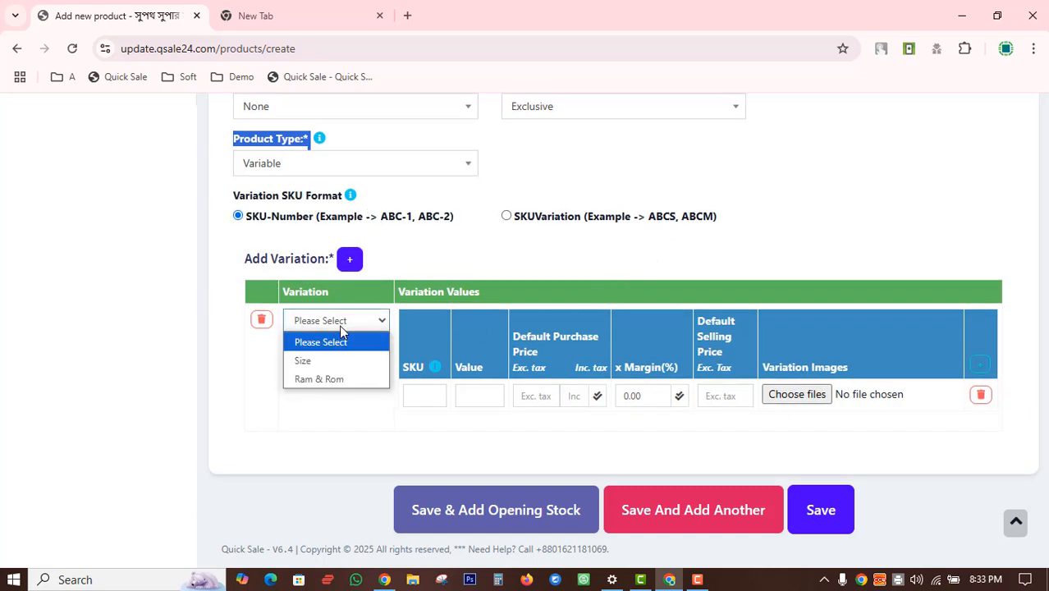
{"action": "left_click", "coordinate": [330, 360]}
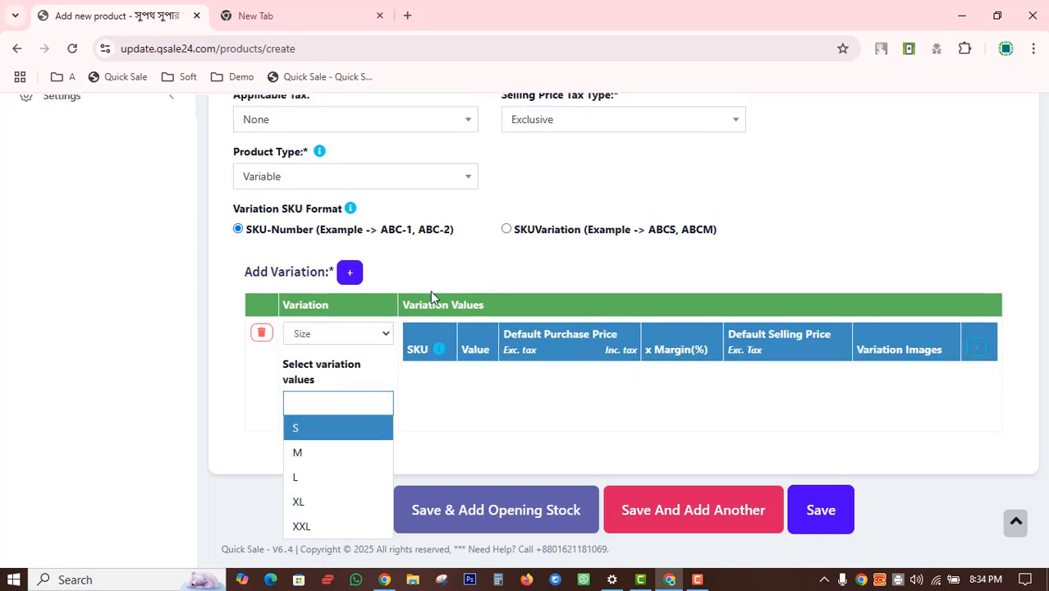
{"action": "left_click", "coordinate": [311, 433]}
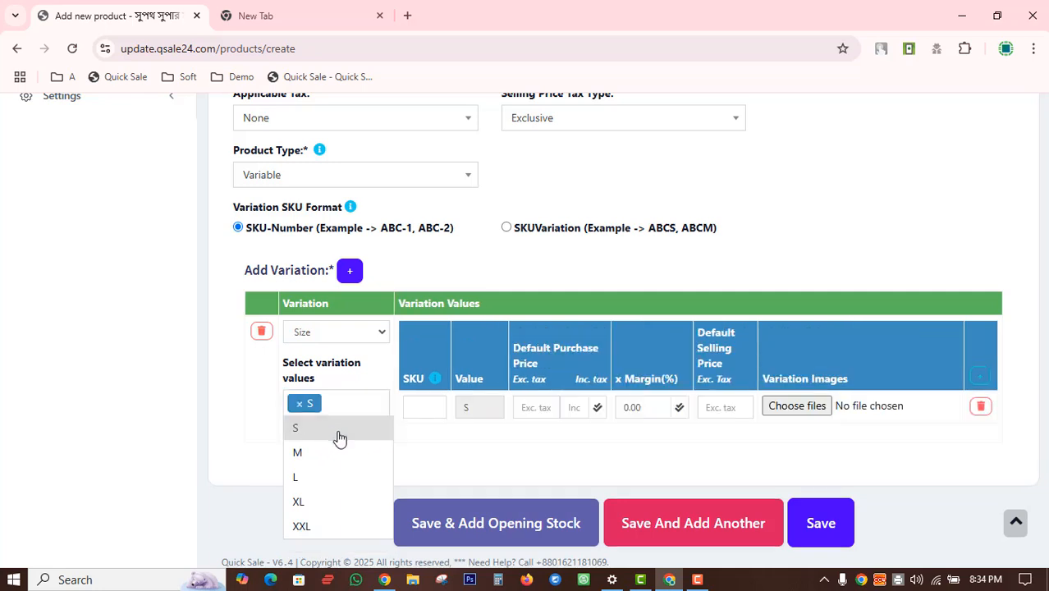
{"action": "left_click", "coordinate": [328, 454]}
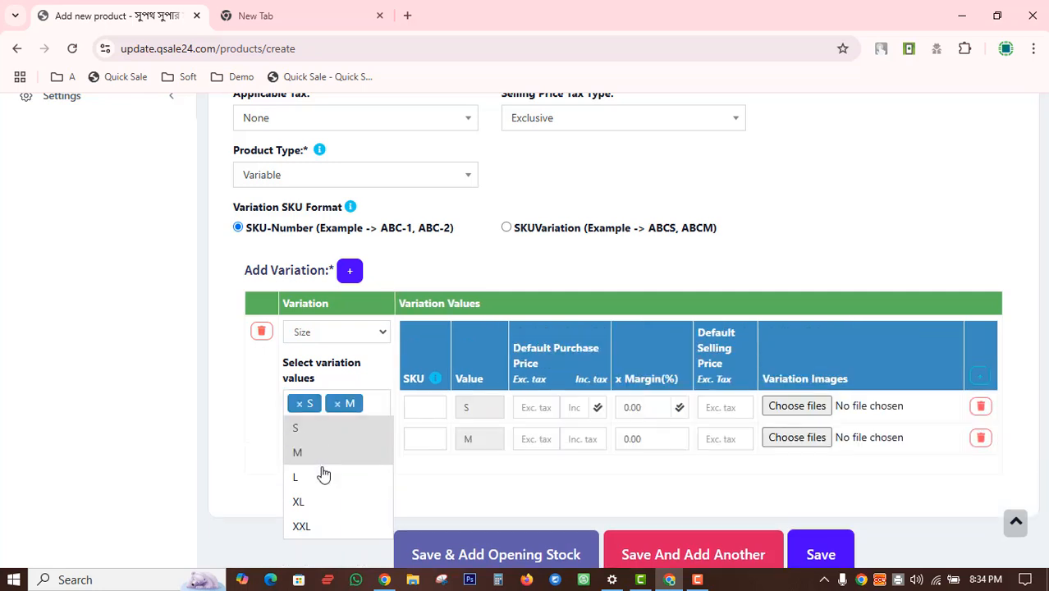
{"action": "left_click", "coordinate": [320, 479]}
{"action": "left_click", "coordinate": [315, 504]}
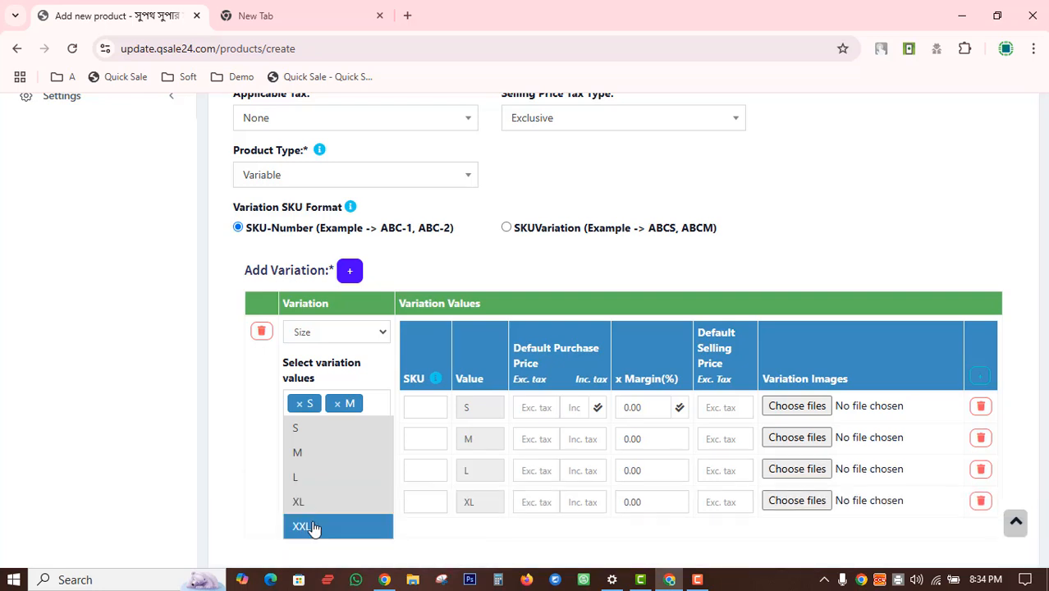
{"action": "left_click", "coordinate": [312, 527]}
{"action": "scroll", "coordinate": [601, 430], "scroll_direction": "down", "scroll_amount": 2}
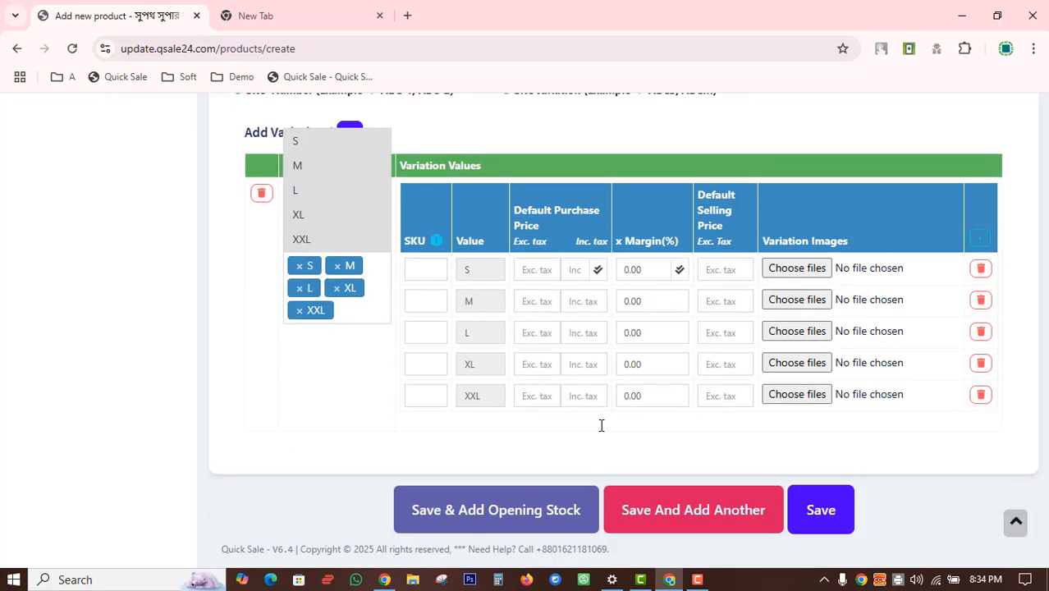
{"action": "left_click", "coordinate": [938, 471]}
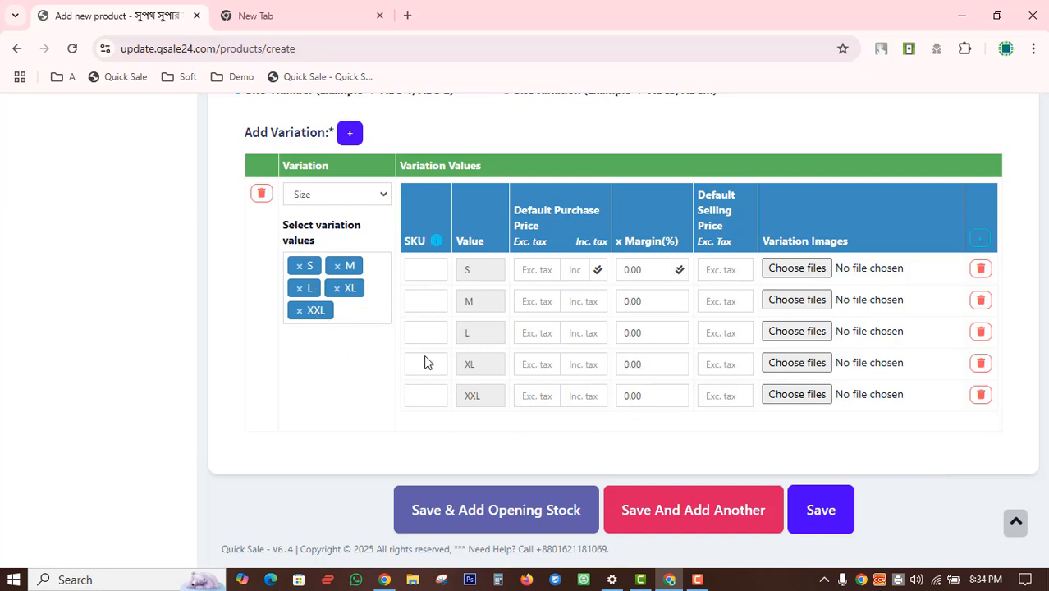
Step: Examine the product SKU field and the default purchase price columns with and without tax in the variation table
{"action": "scroll", "coordinate": [424, 390], "scroll_direction": "up", "scroll_amount": 15}
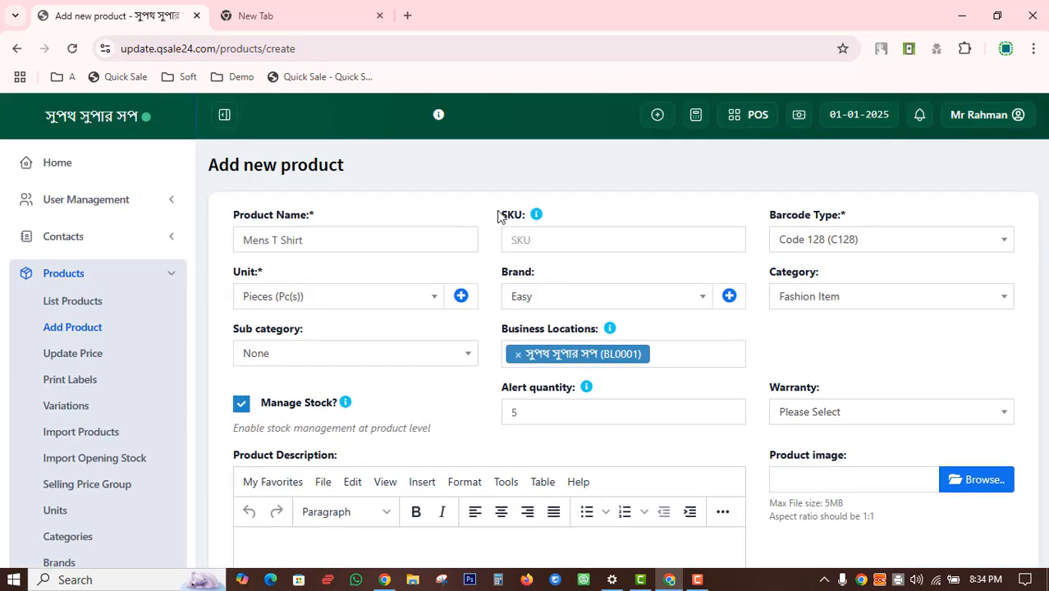
{"action": "left_click_drag", "start_coordinate": [499, 214], "coordinate": [552, 219]}
{"action": "scroll", "coordinate": [577, 231], "scroll_direction": "down", "scroll_amount": 15}
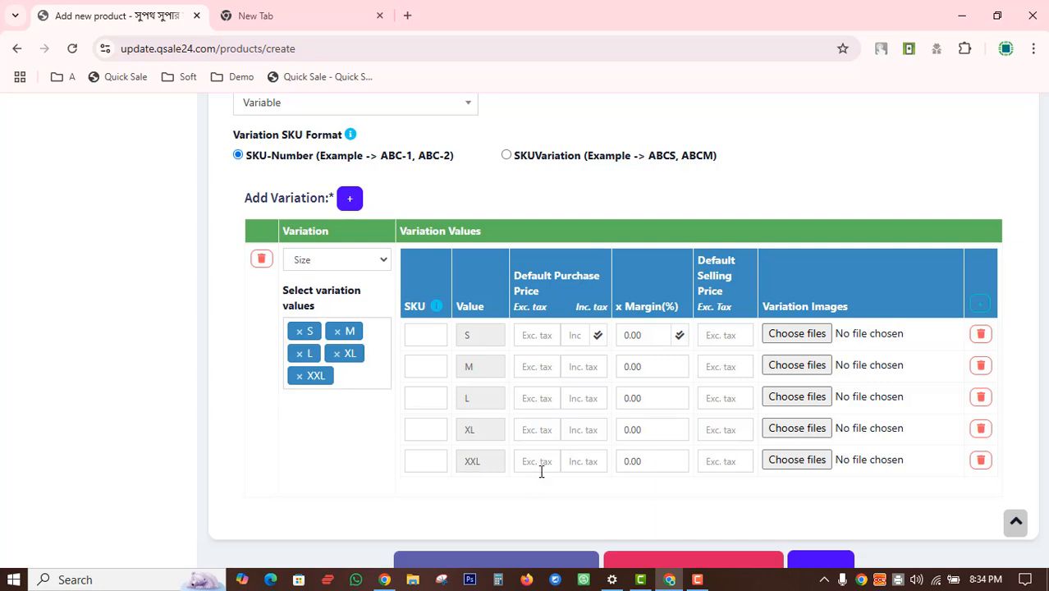
{"action": "scroll", "coordinate": [428, 354], "scroll_direction": "down", "scroll_amount": 1}
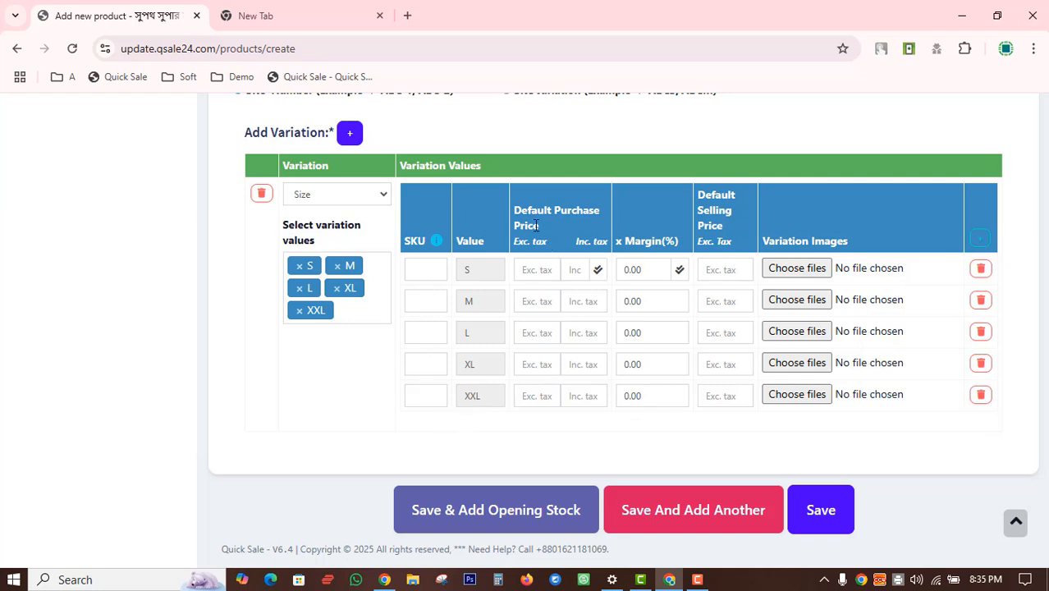
{"action": "left_click_drag", "start_coordinate": [515, 207], "coordinate": [584, 239]}
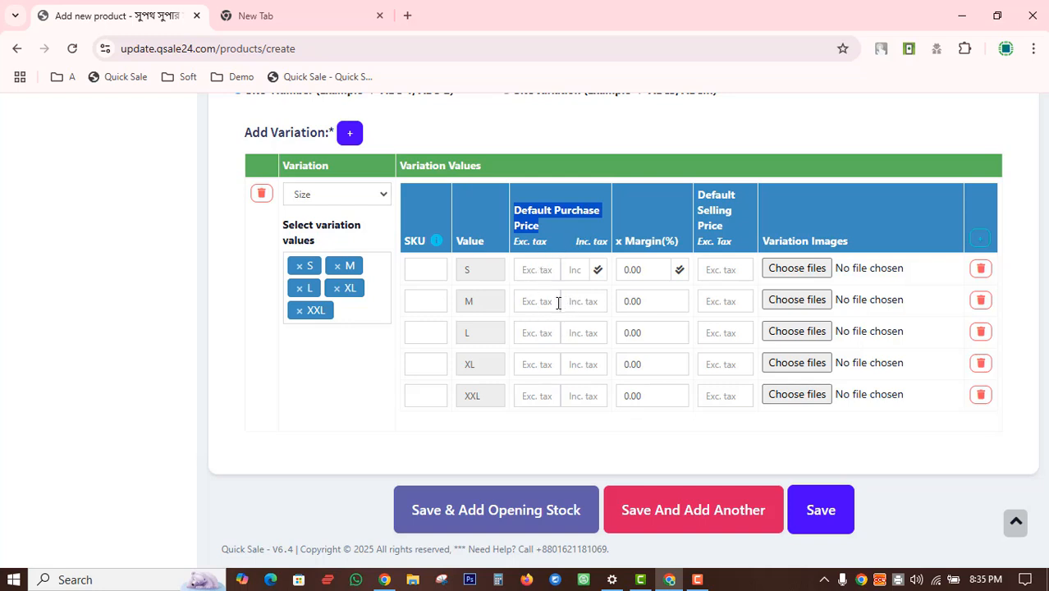
{"action": "left_click", "coordinate": [561, 251]}
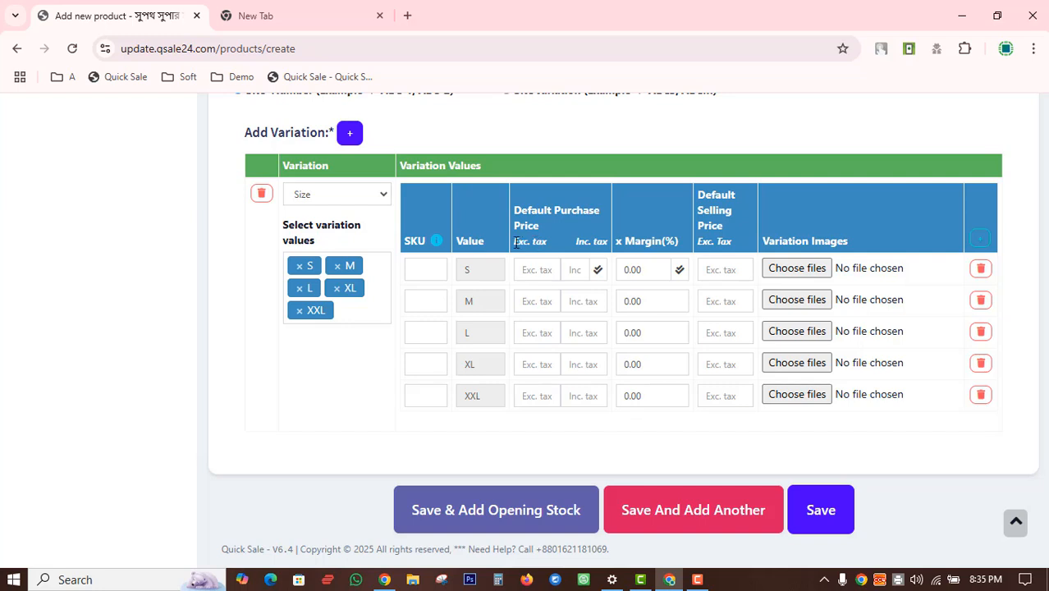
{"action": "left_click_drag", "start_coordinate": [511, 241], "coordinate": [607, 244]}
{"action": "left_click", "coordinate": [558, 248]}
Step: Set the tax-inclusive default purchase price to 1200 for sizes S and M and 1300 for size L
{"action": "left_click", "coordinate": [580, 269]}
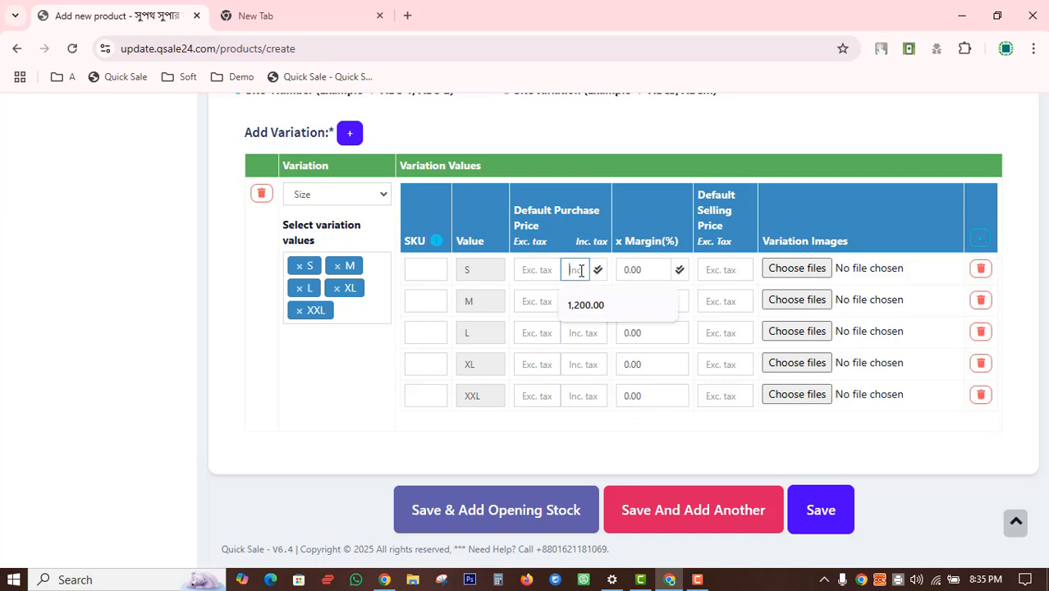
{"action": "left_click", "coordinate": [585, 304]}
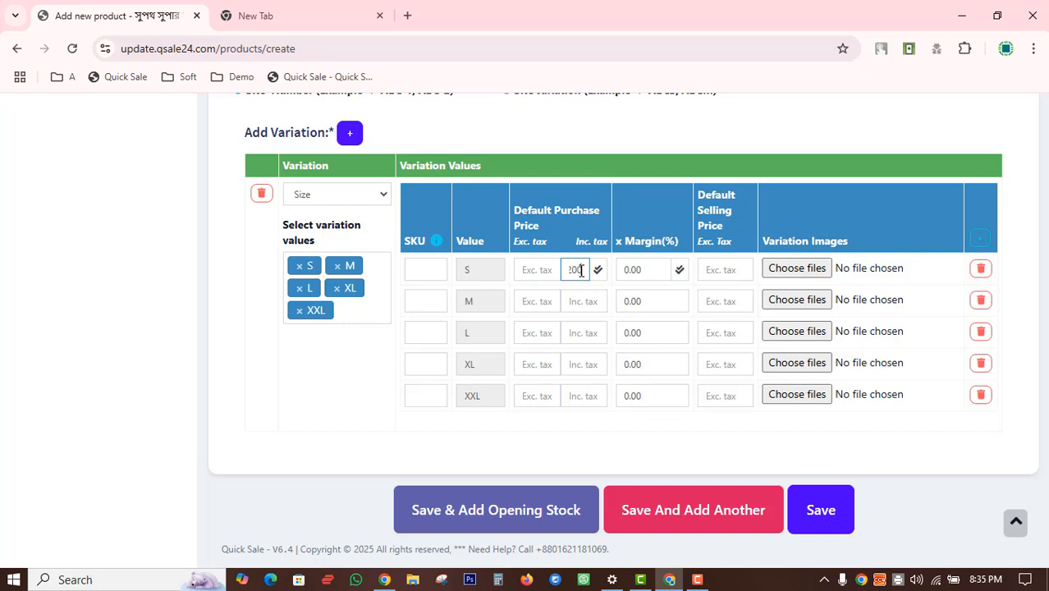
{"action": "left_click", "coordinate": [583, 304]}
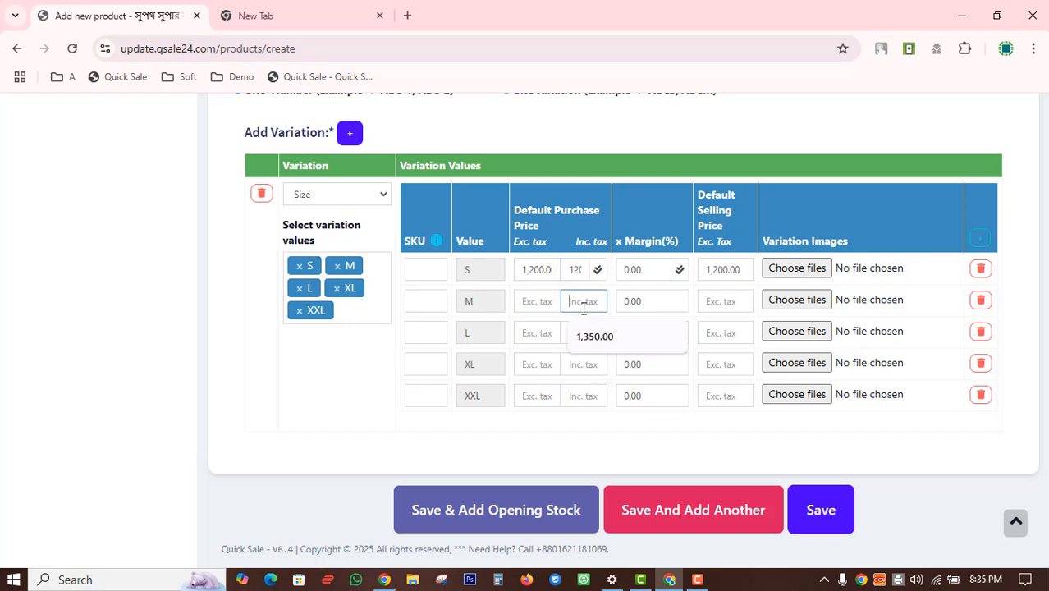
{"action": "type", "text": "1200"}
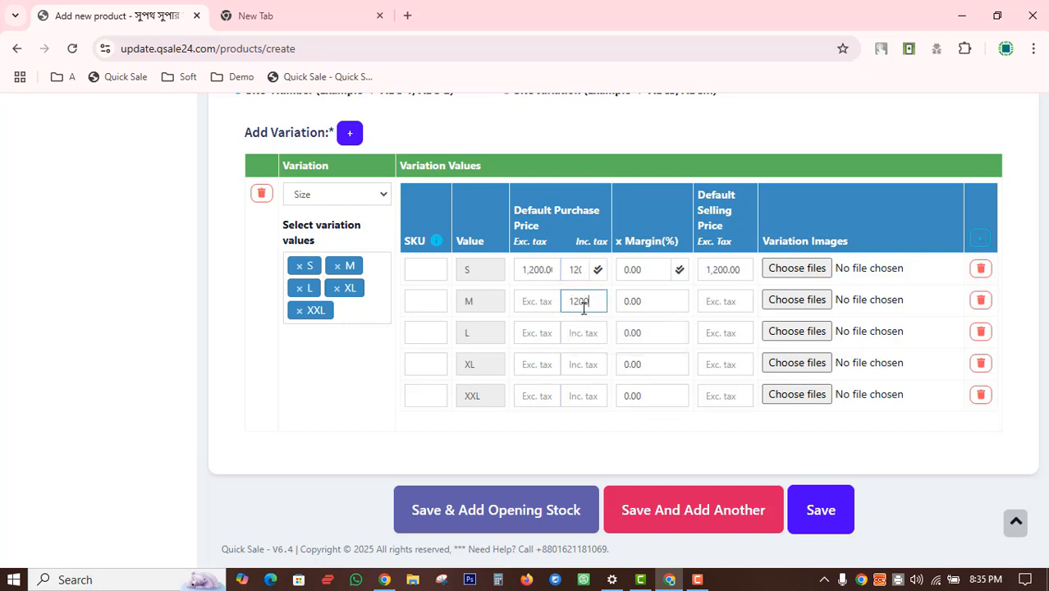
{"action": "left_click", "coordinate": [583, 330]}
{"action": "type", "text": "130"}
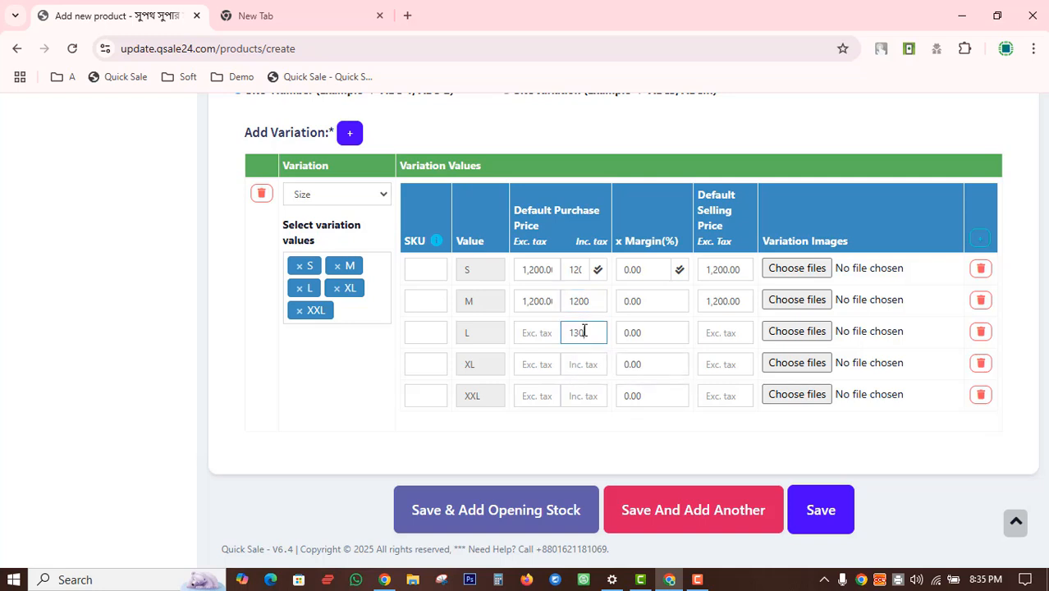
{"action": "type", "text": "0"}
Step: Set the tax-inclusive default purchase price to 1400 for size XL and 1500 for size XXL
{"action": "left_click", "coordinate": [573, 382]}
{"action": "left_click", "coordinate": [577, 368]}
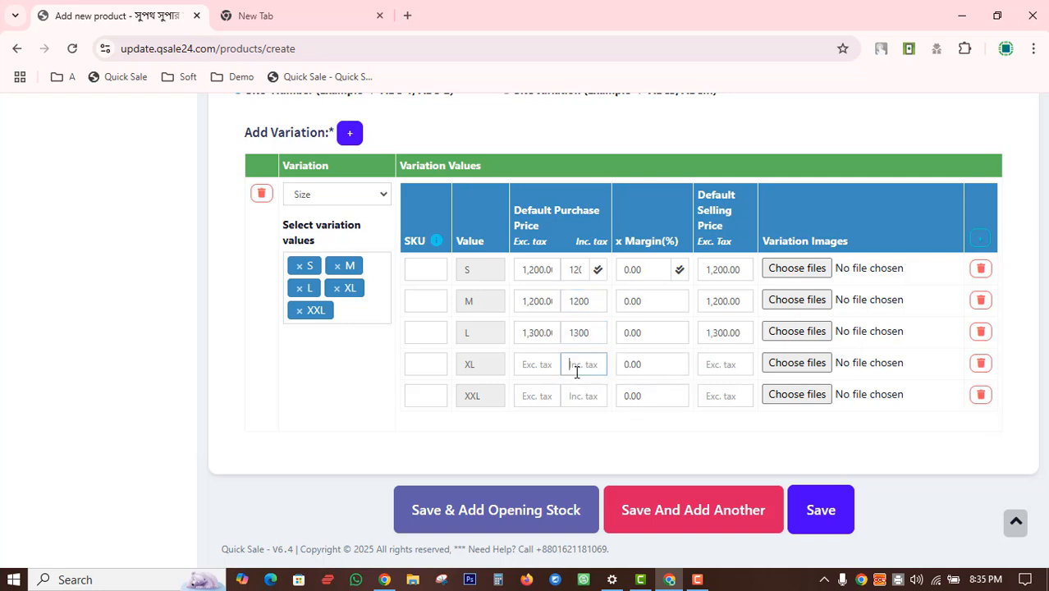
{"action": "type", "text": "1400"}
{"action": "left_click", "coordinate": [583, 404]}
{"action": "type", "text": "1500"}
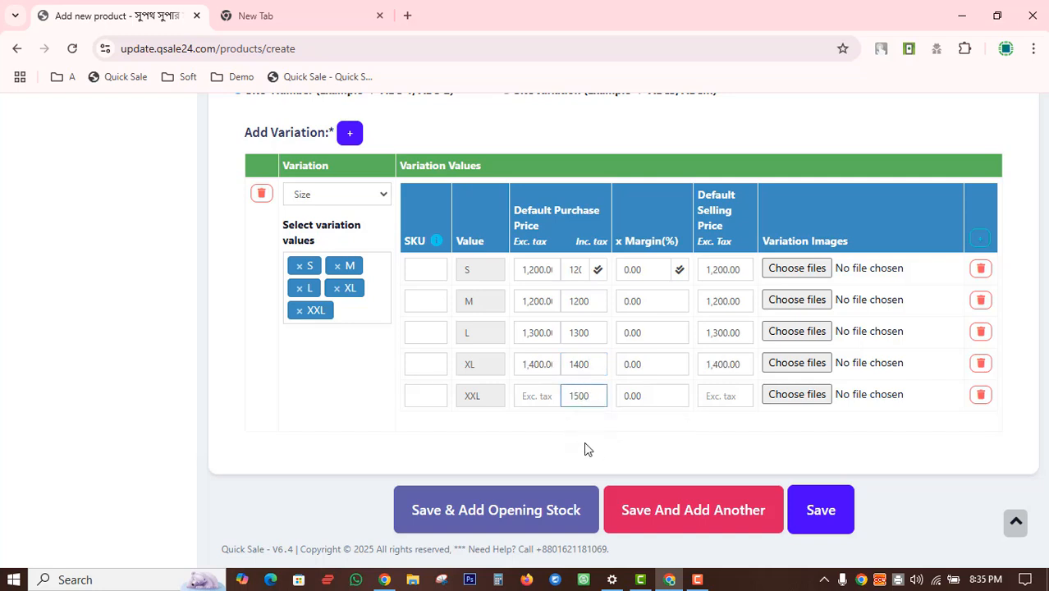
{"action": "left_click", "coordinate": [586, 448]}
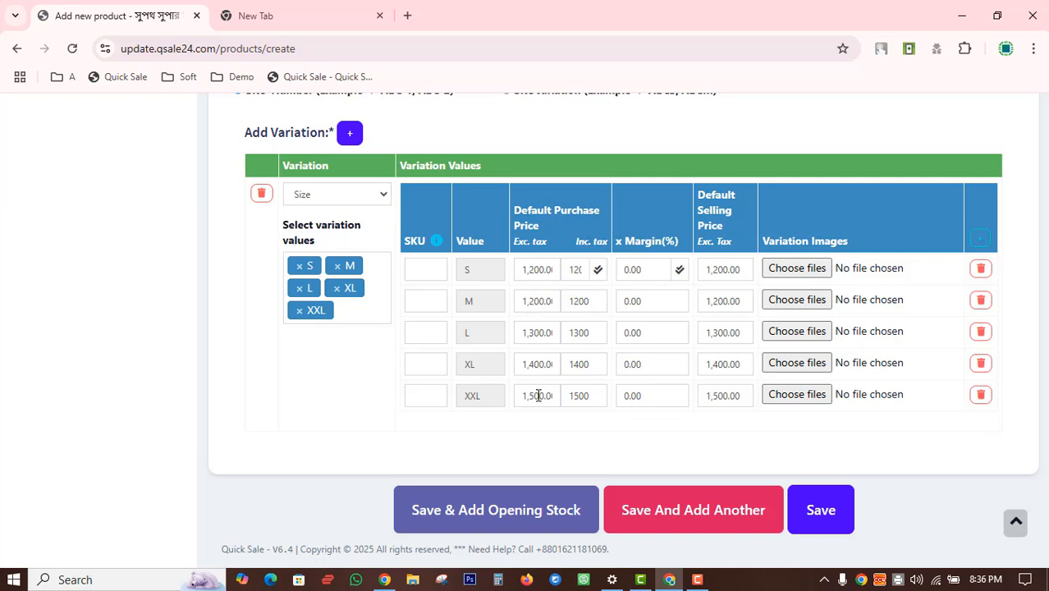
Step: Set the default selling price excluding tax to 1800 for sizes S and M
{"action": "double_click", "coordinate": [539, 269]}
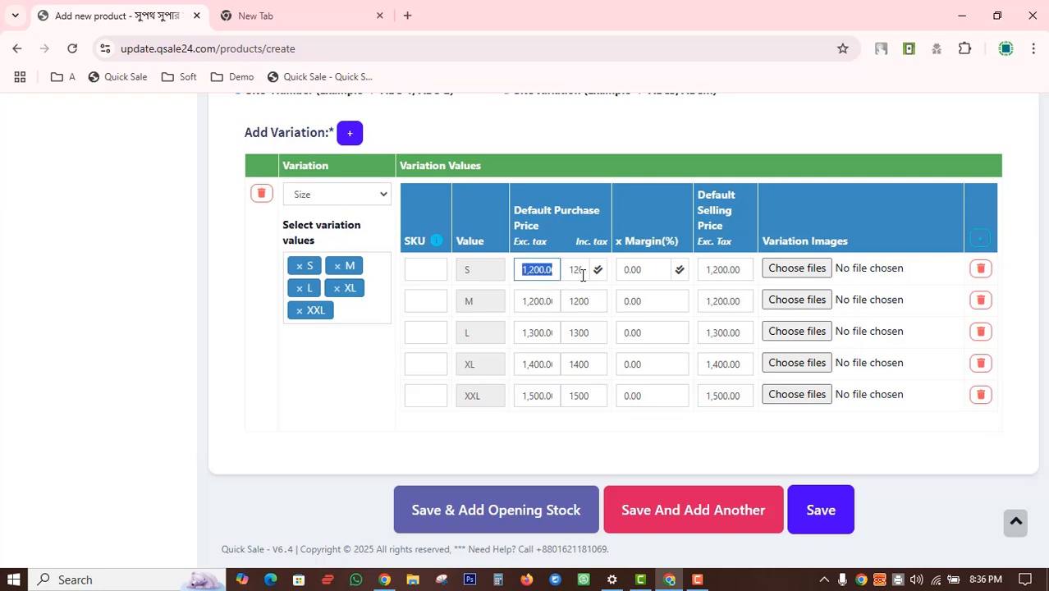
{"action": "left_click", "coordinate": [653, 271]}
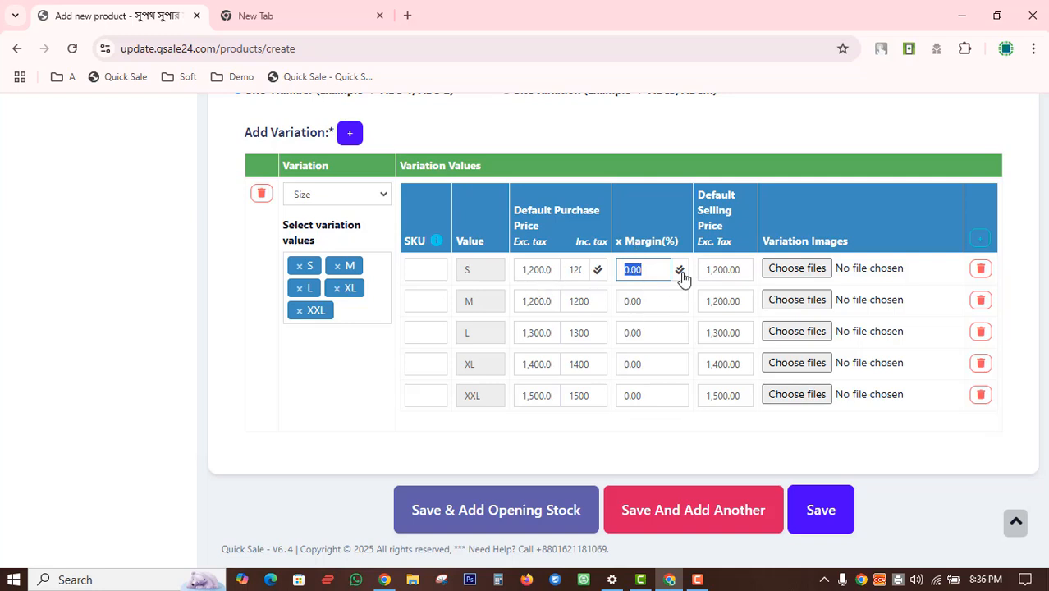
{"action": "left_click", "coordinate": [716, 268]}
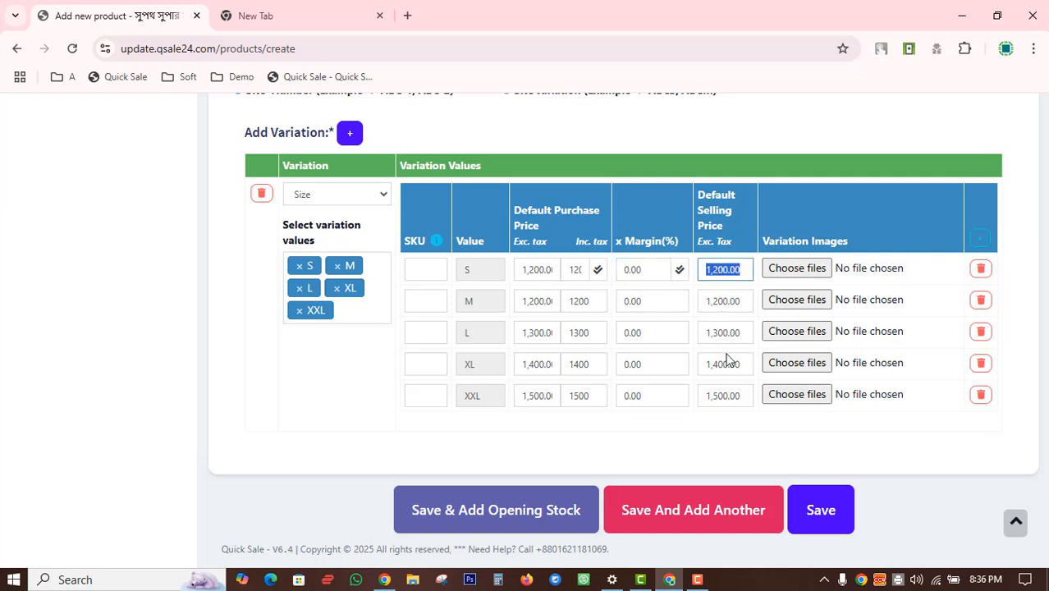
{"action": "left_click", "coordinate": [729, 395]}
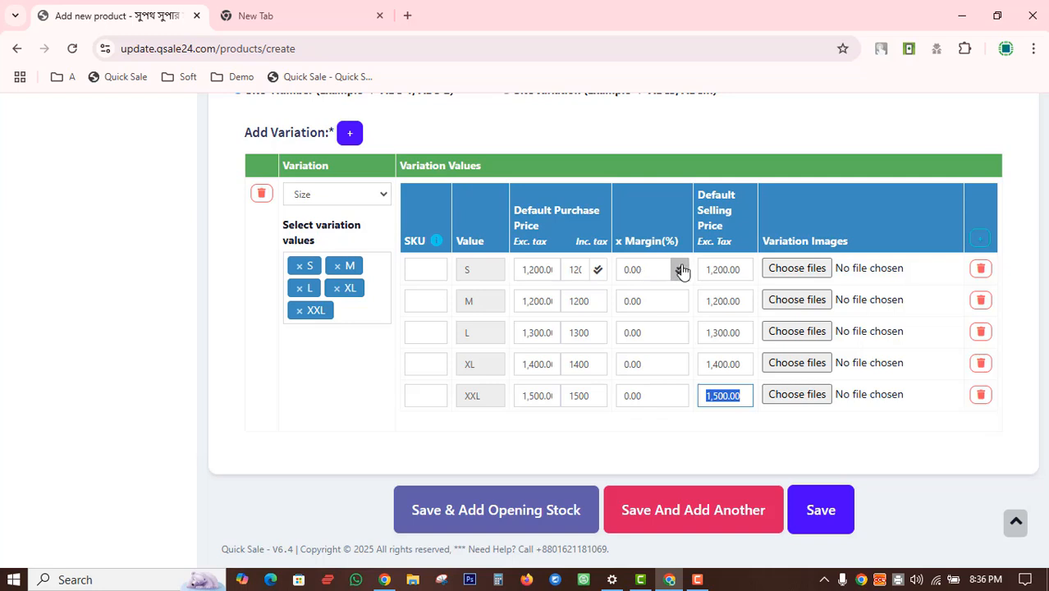
{"action": "left_click_drag", "start_coordinate": [705, 268], "coordinate": [741, 261]}
{"action": "type", "text": "1"}
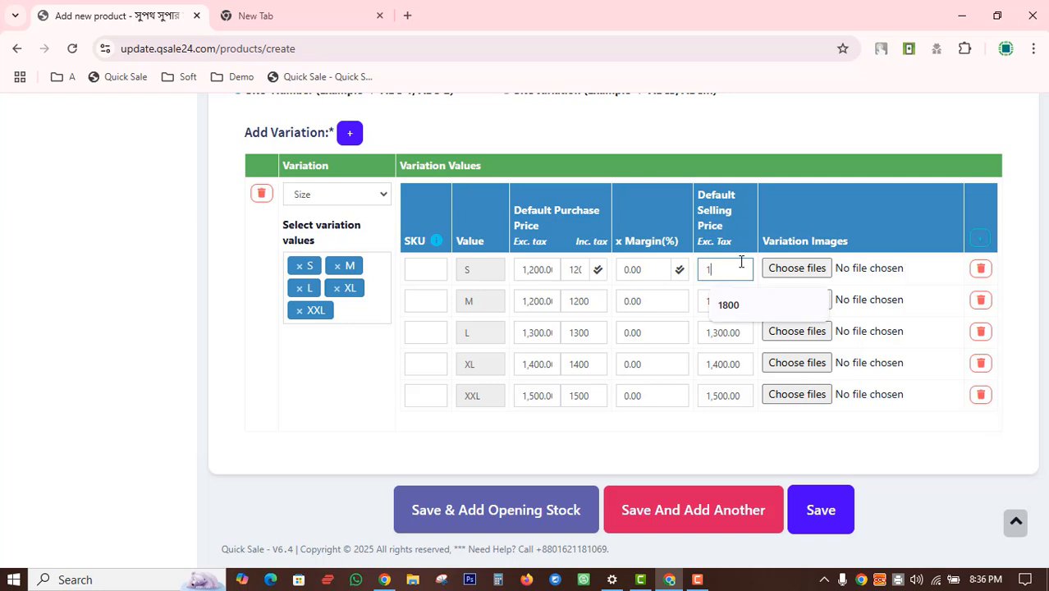
{"action": "type", "text": "800"}
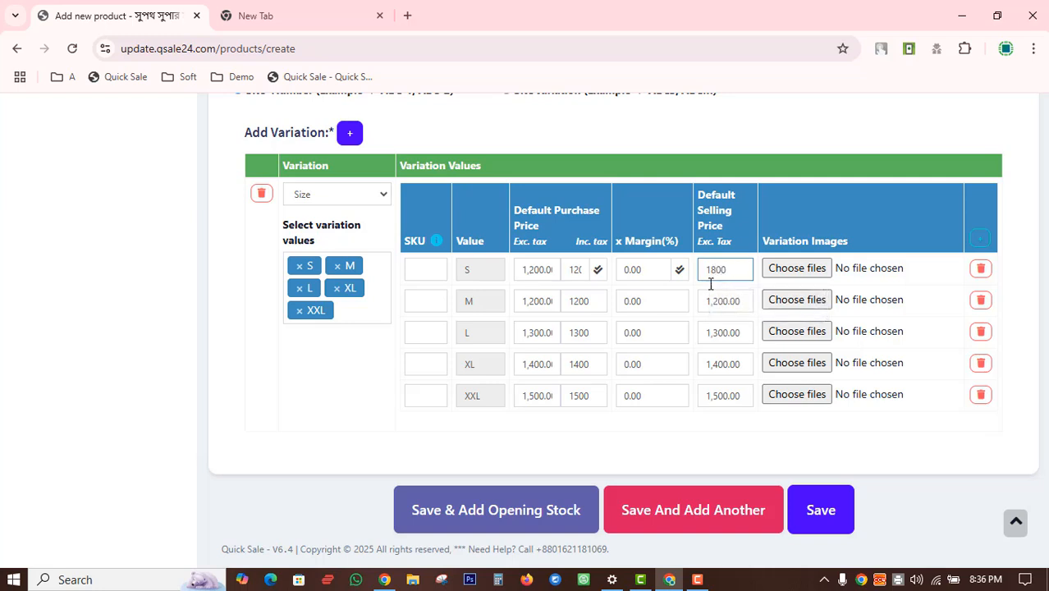
{"action": "left_click_drag", "start_coordinate": [708, 301], "coordinate": [749, 307]}
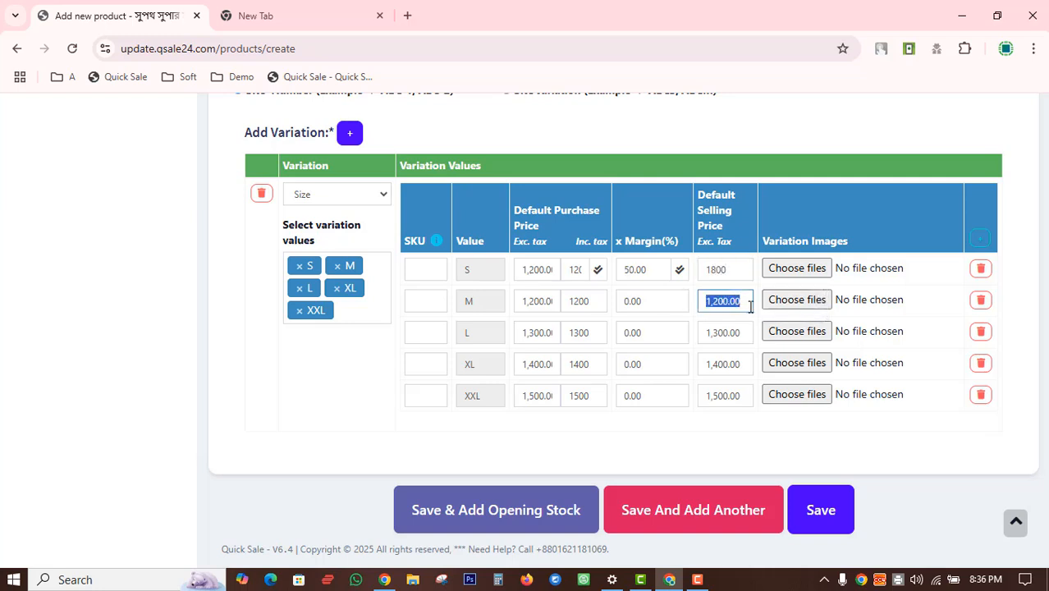
{"action": "type", "text": "1800"}
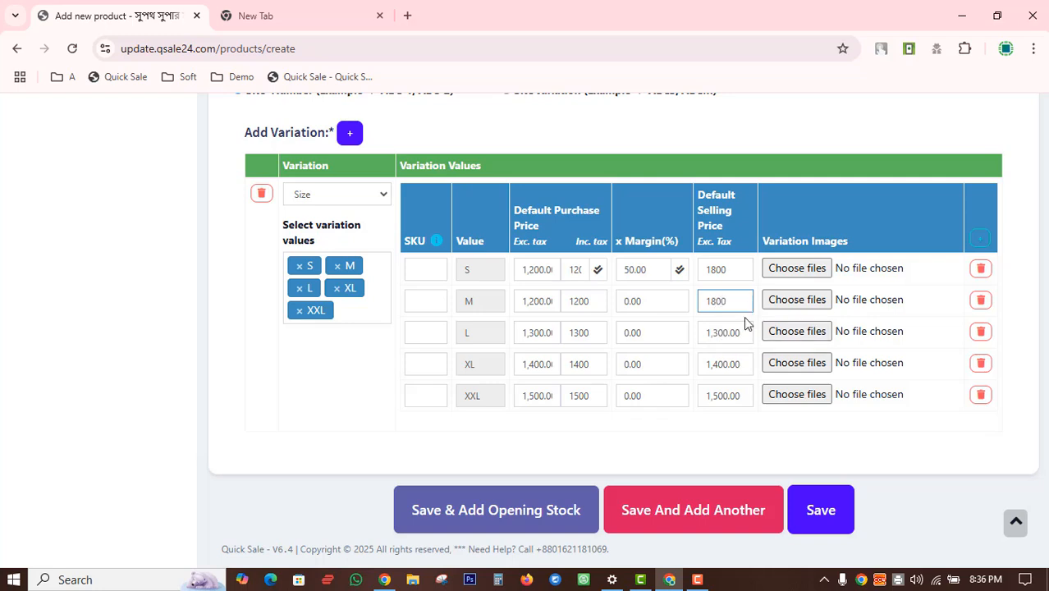
Step: Set the default selling price excluding tax to 1900 for size L, 2000 for XL and 2500 for XXL
{"action": "left_click_drag", "start_coordinate": [703, 332], "coordinate": [741, 337]}
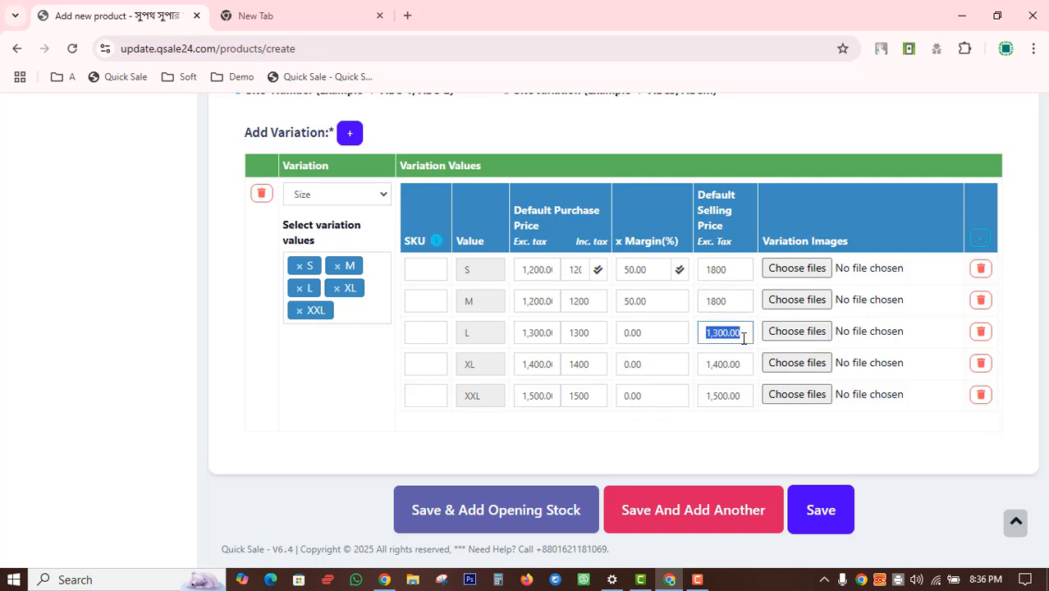
{"action": "type", "text": "1"}
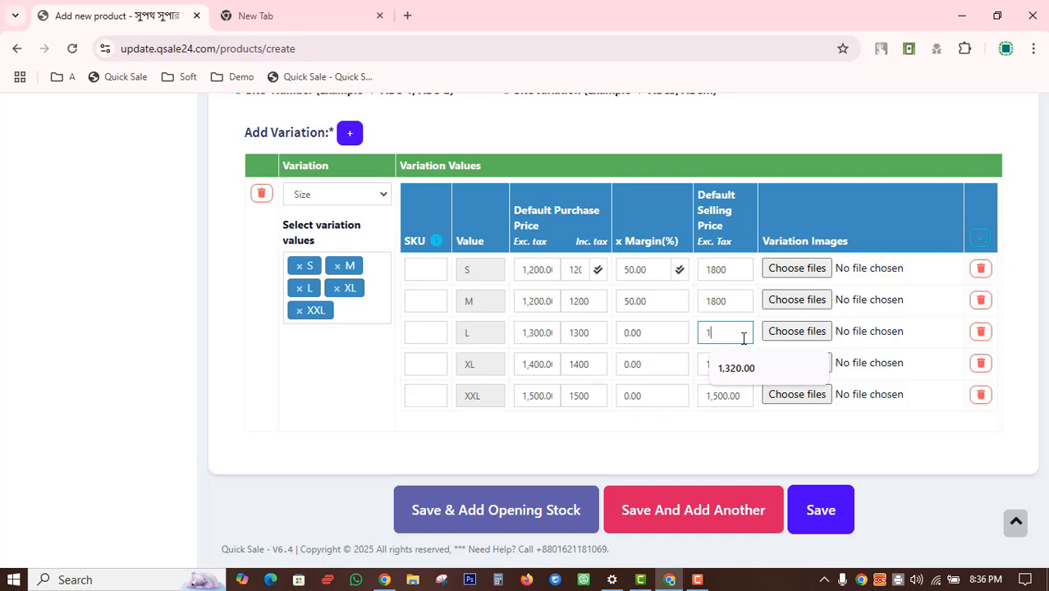
{"action": "type", "text": "900"}
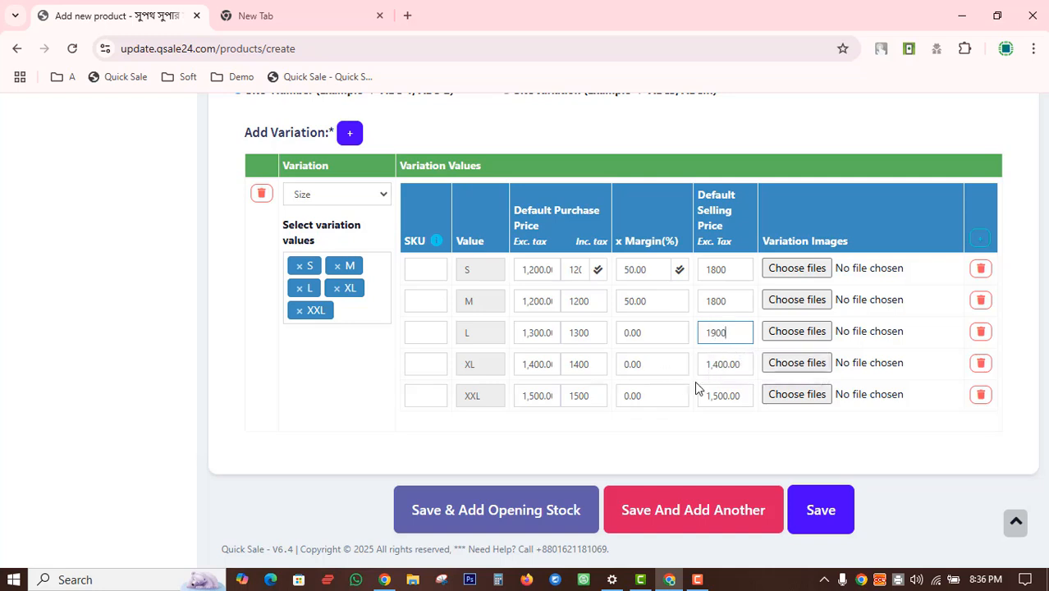
{"action": "left_click", "coordinate": [706, 364]}
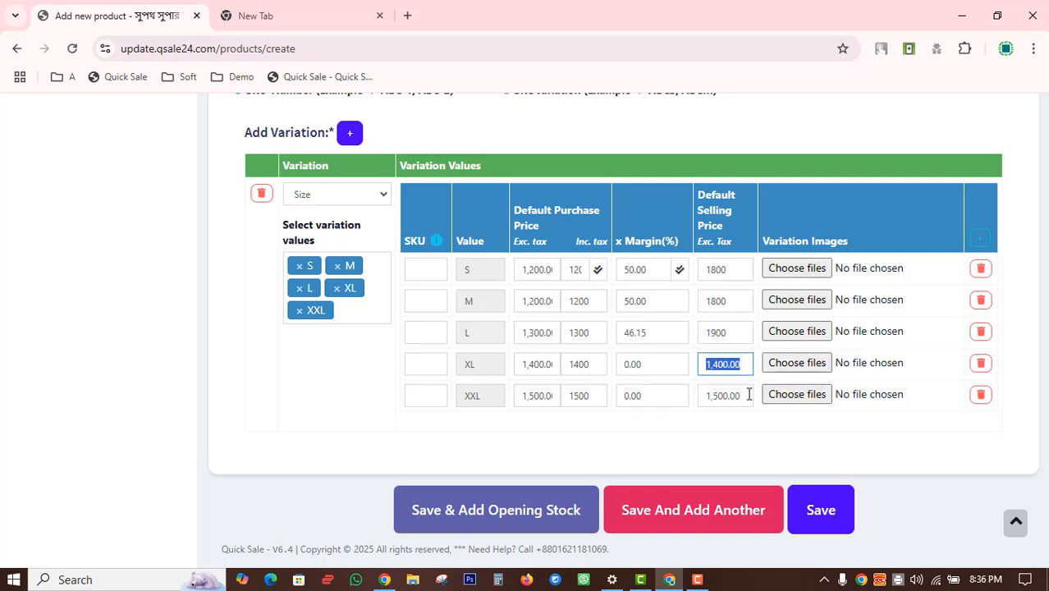
{"action": "type", "text": "2000"}
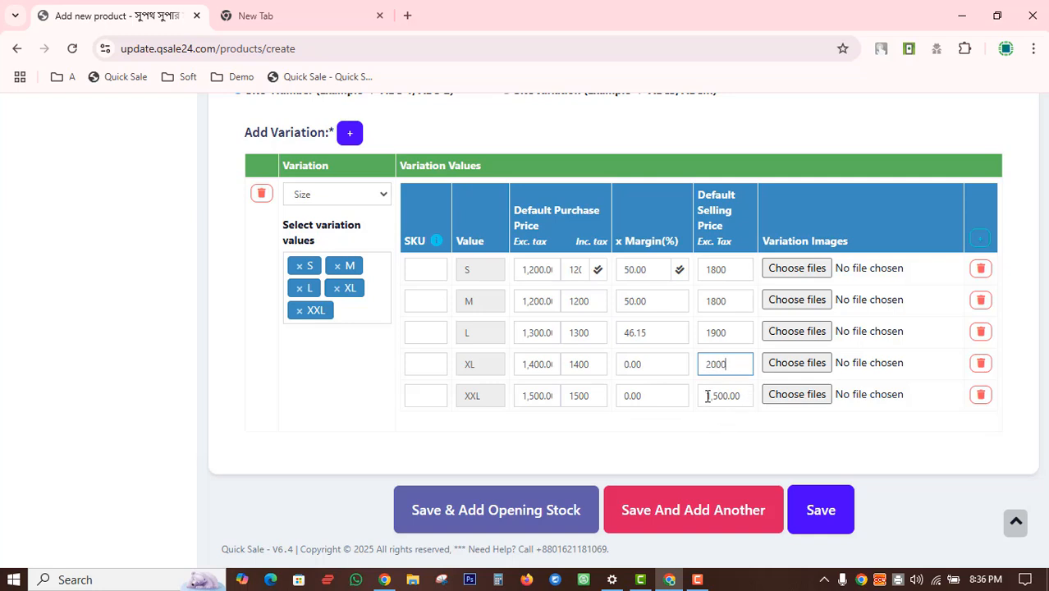
{"action": "left_click", "coordinate": [746, 394]}
{"action": "type", "text": "25"}
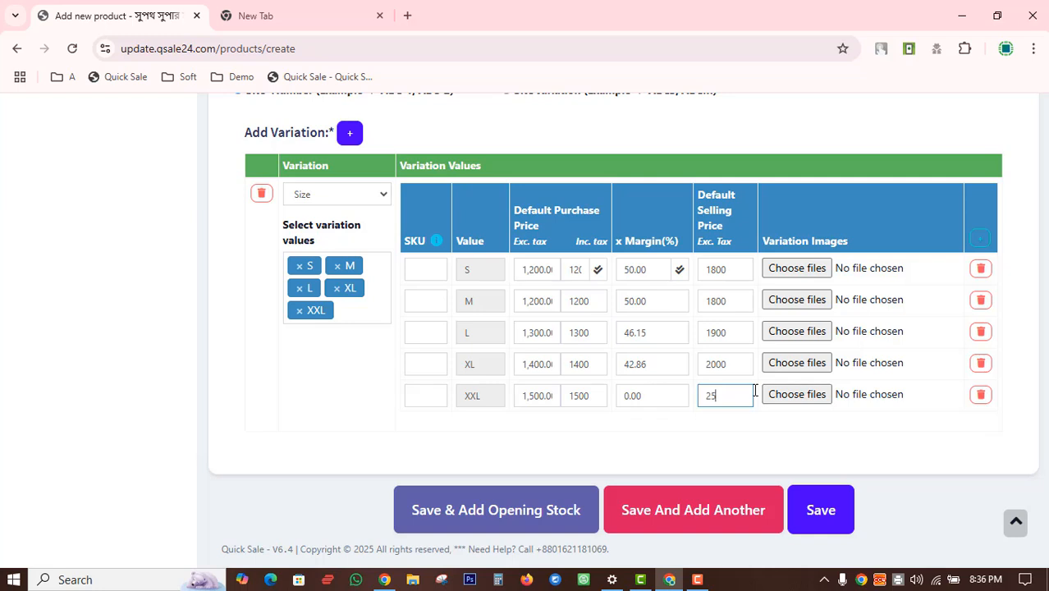
{"action": "type", "text": "00"}
{"action": "left_click", "coordinate": [747, 441]}
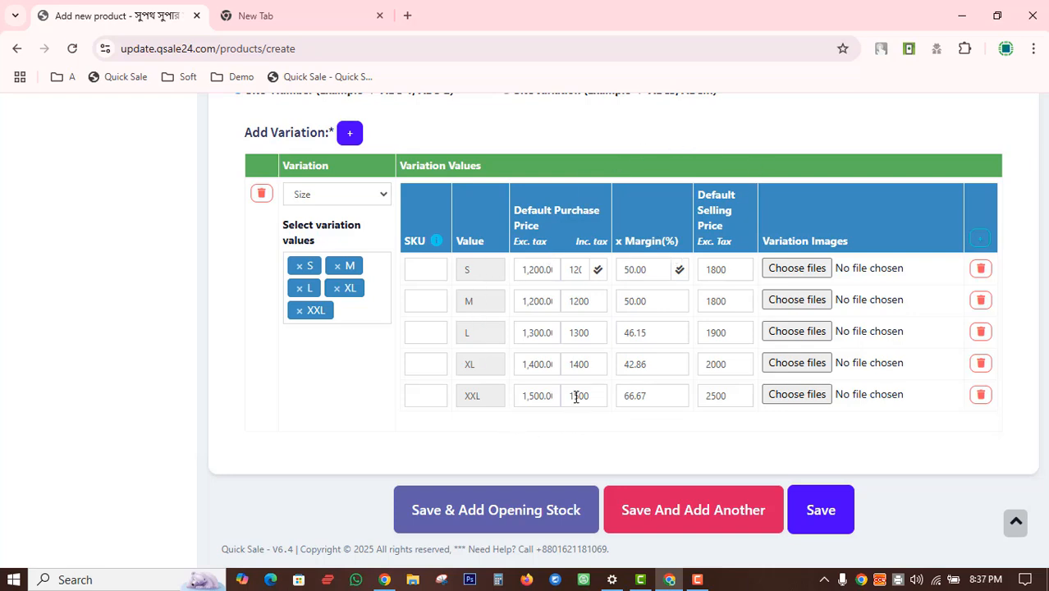
Step: Review the Mens T Shirt's product details, alert quantity and size variation prices in the form
{"action": "scroll", "coordinate": [576, 397], "scroll_direction": "up", "scroll_amount": 15}
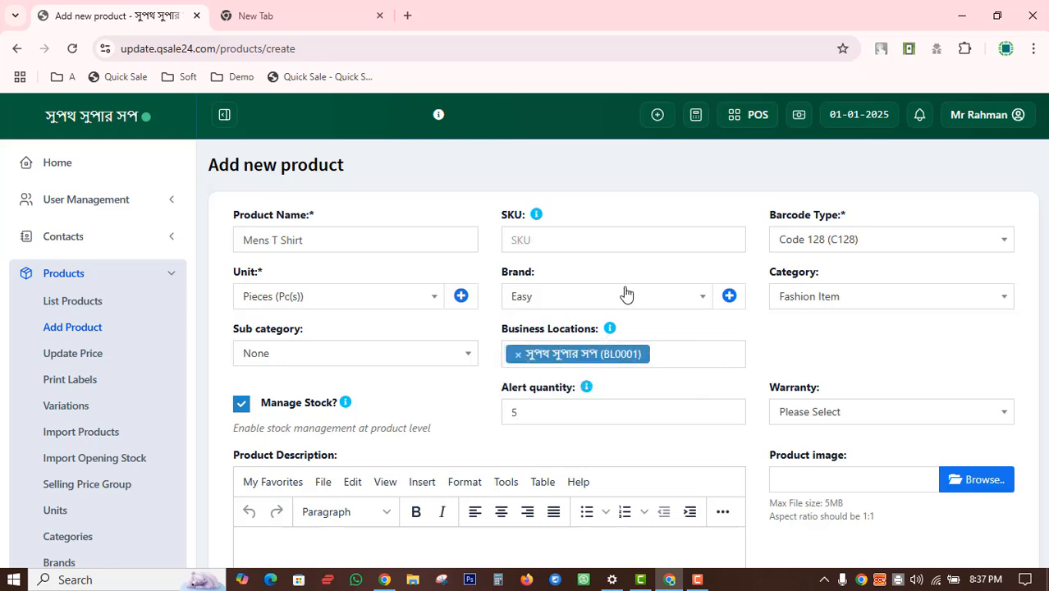
{"action": "left_click_drag", "start_coordinate": [250, 216], "coordinate": [302, 218]}
{"action": "left_click_drag", "start_coordinate": [507, 219], "coordinate": [534, 222]}
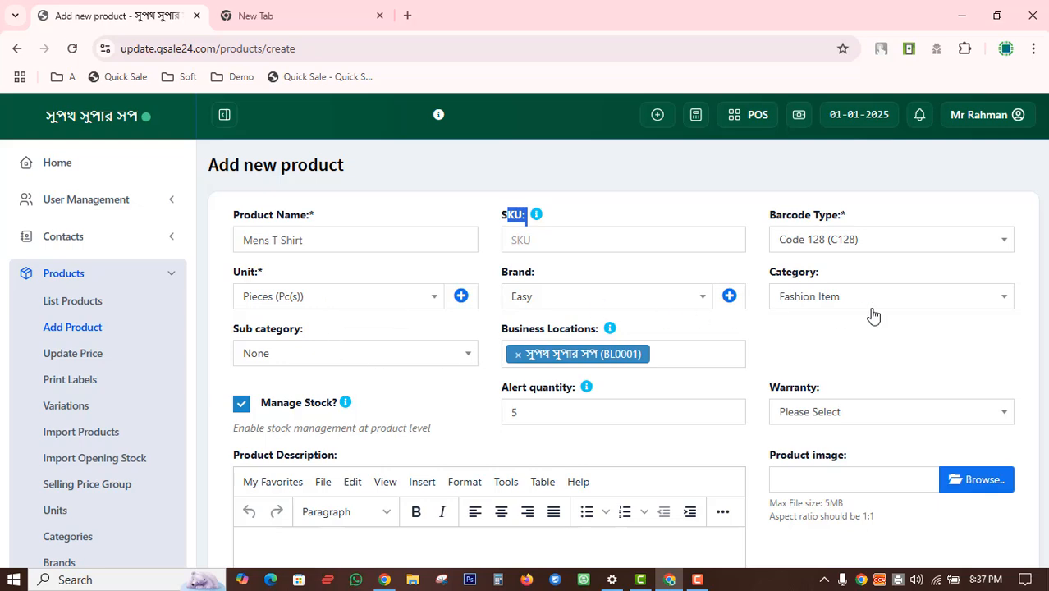
{"action": "scroll", "coordinate": [653, 346], "scroll_direction": "down", "scroll_amount": 2}
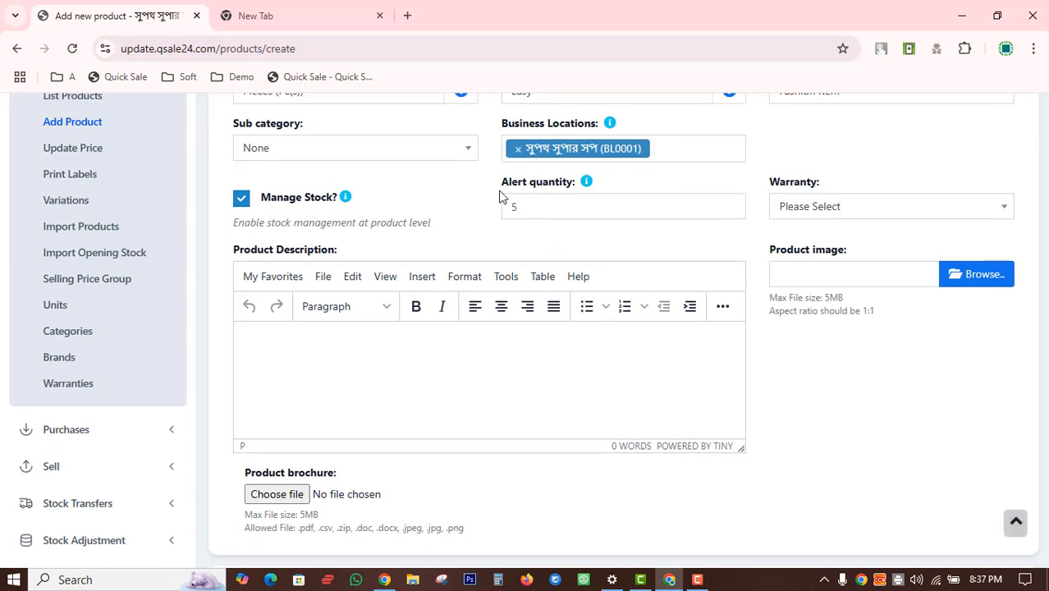
{"action": "left_click_drag", "start_coordinate": [498, 197], "coordinate": [574, 206]}
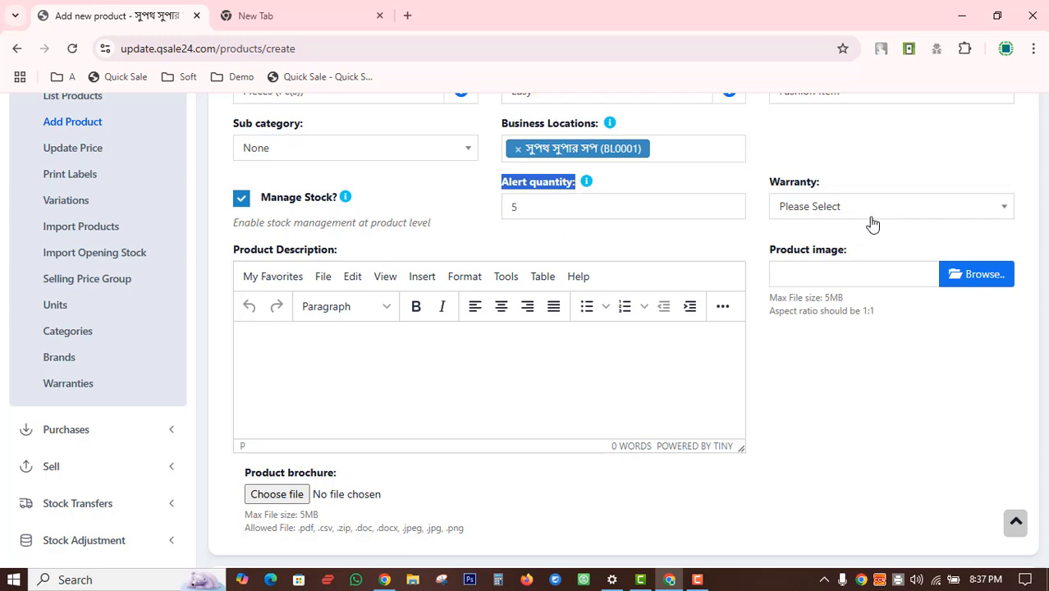
{"action": "scroll", "coordinate": [635, 372], "scroll_direction": "down", "scroll_amount": 8}
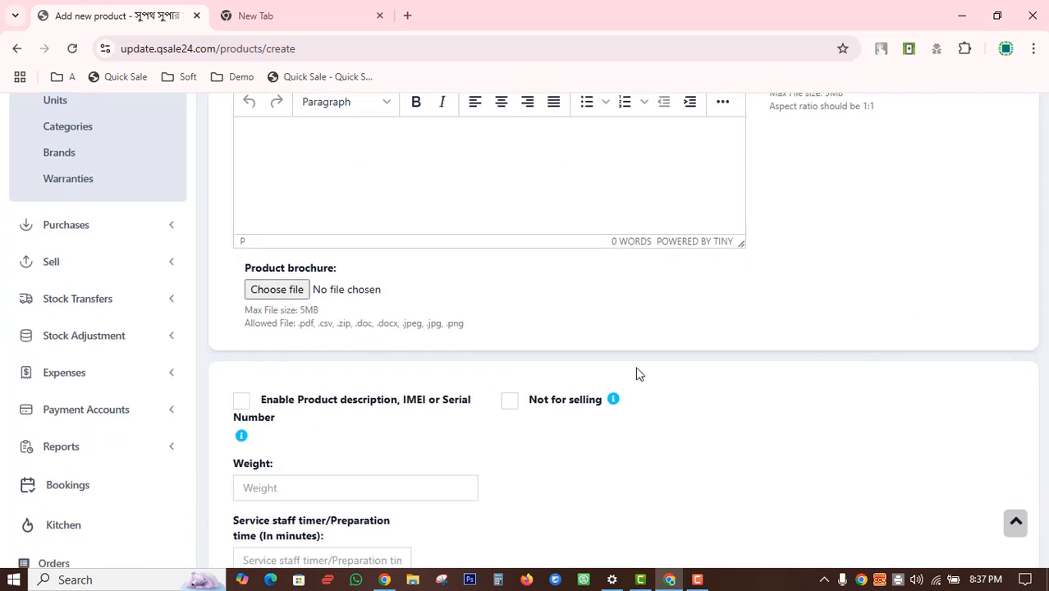
{"action": "scroll", "coordinate": [379, 344], "scroll_direction": "down", "scroll_amount": 2}
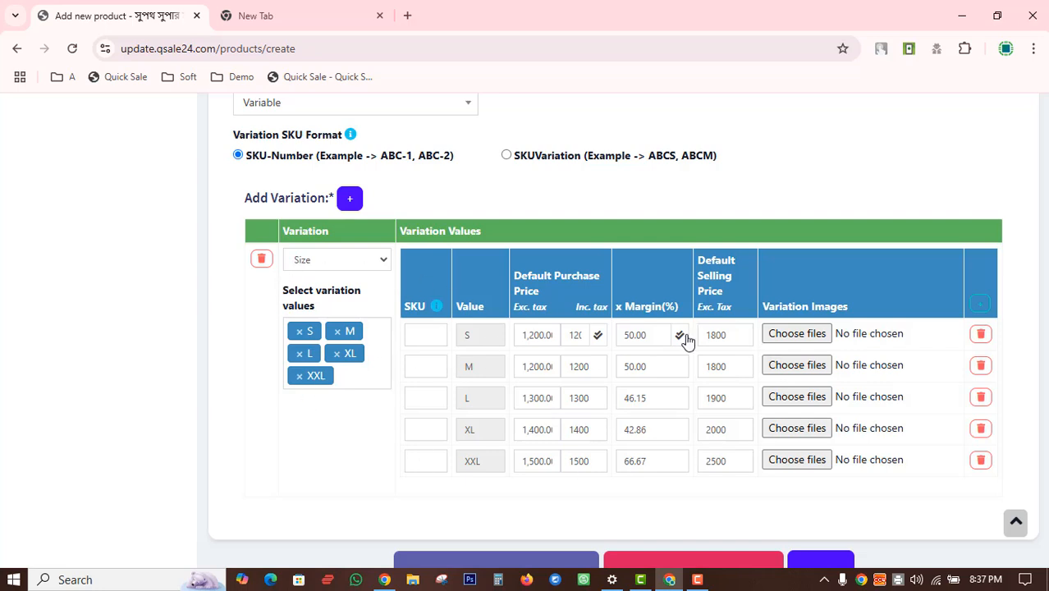
{"action": "scroll", "coordinate": [681, 348], "scroll_direction": "down", "scroll_amount": 1}
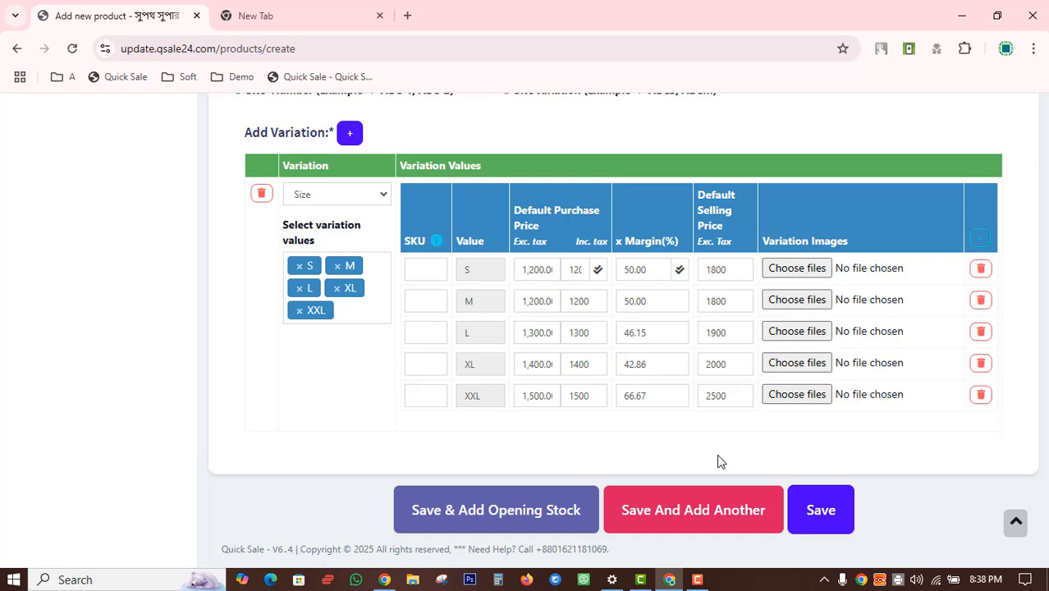
Step: Save the Mens T Shirt product and start another new product entry
{"action": "scroll", "coordinate": [717, 461], "scroll_direction": "up", "scroll_amount": 5}
{"action": "scroll", "coordinate": [717, 461], "scroll_direction": "down", "scroll_amount": 5}
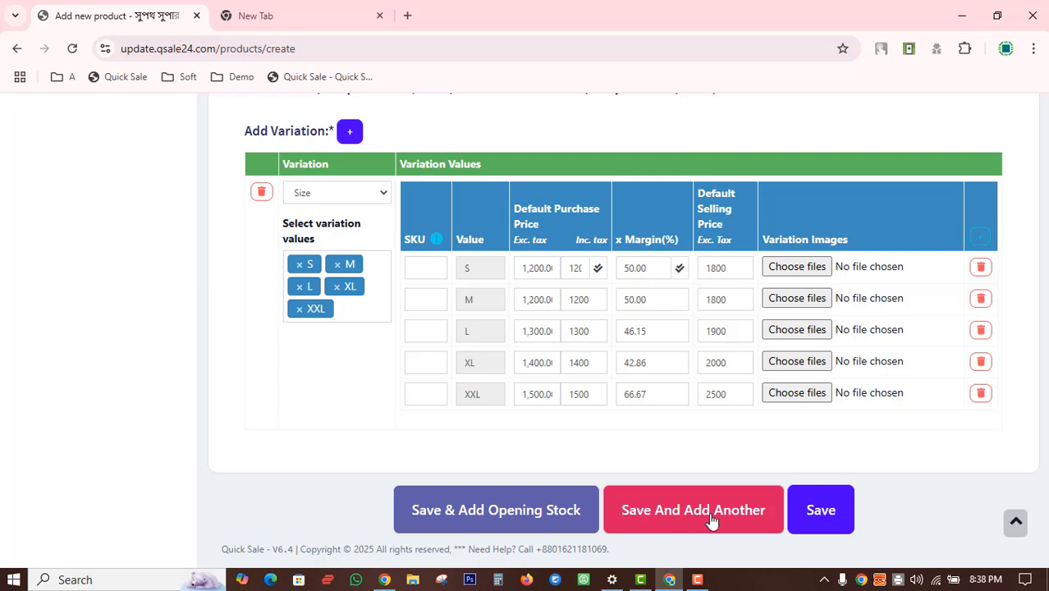
{"action": "scroll", "coordinate": [712, 520], "scroll_direction": "up", "scroll_amount": 5}
{"action": "scroll", "coordinate": [712, 520], "scroll_direction": "down", "scroll_amount": 5}
{"action": "left_click", "coordinate": [701, 514]}
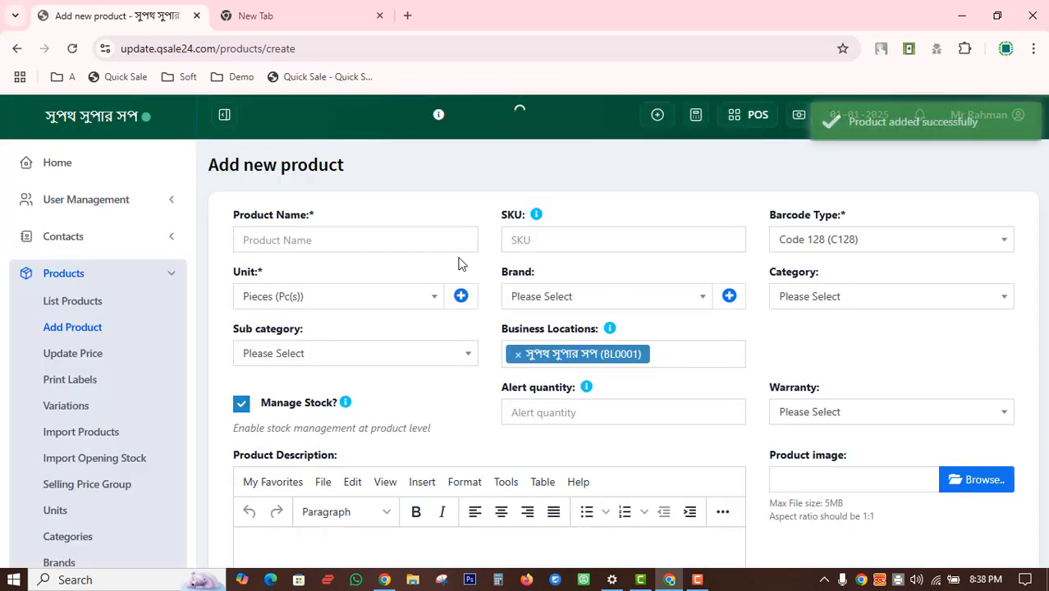
{"action": "scroll", "coordinate": [456, 283], "scroll_direction": "down", "scroll_amount": 11}
{"action": "scroll", "coordinate": [461, 349], "scroll_direction": "up", "scroll_amount": 11}
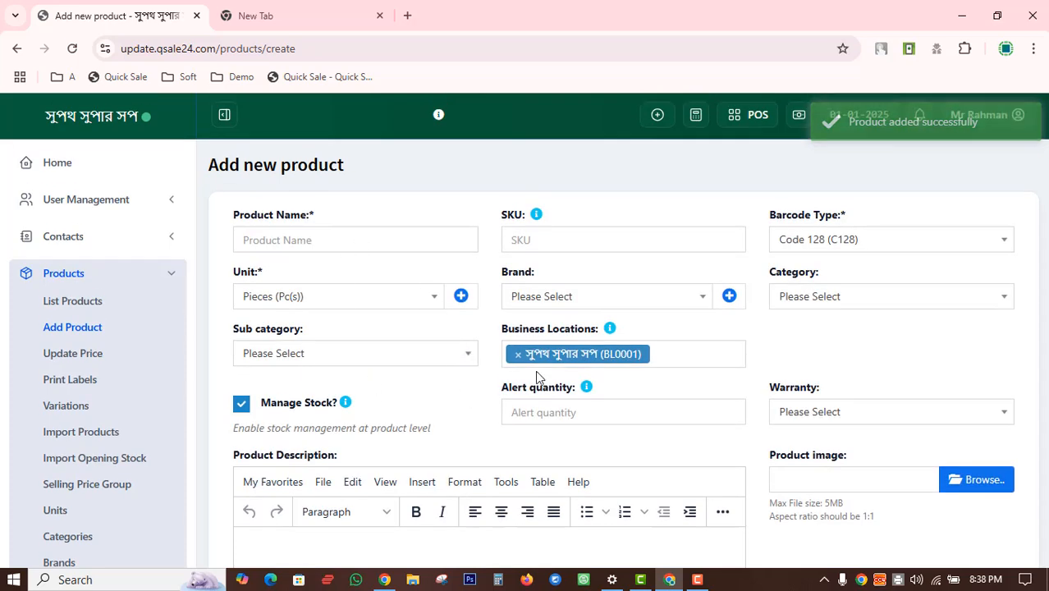
{"action": "scroll", "coordinate": [511, 519], "scroll_direction": "down", "scroll_amount": 11}
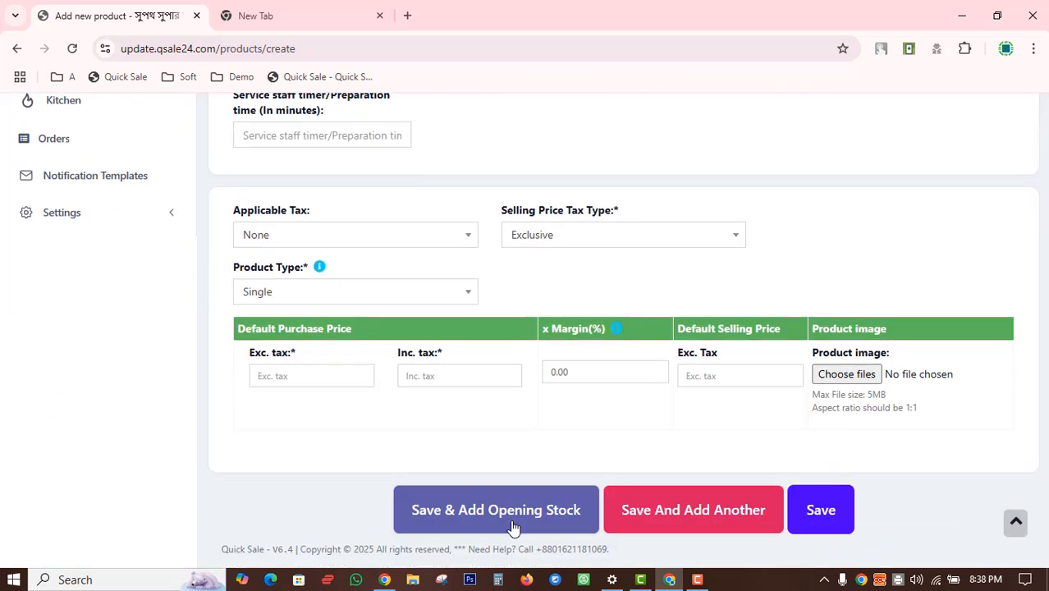
{"action": "scroll", "coordinate": [511, 525], "scroll_direction": "up", "scroll_amount": 11}
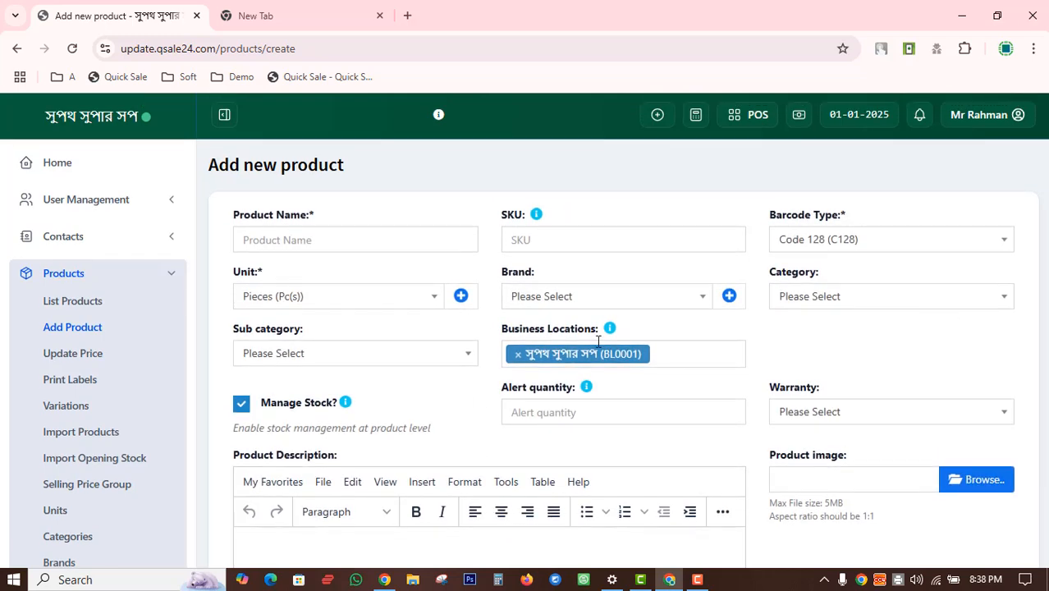
Step: Open the product list, view the Mens T Shirt's details with its variation prices, and close the details
{"action": "left_click", "coordinate": [62, 305]}
{"action": "left_click", "coordinate": [591, 144]}
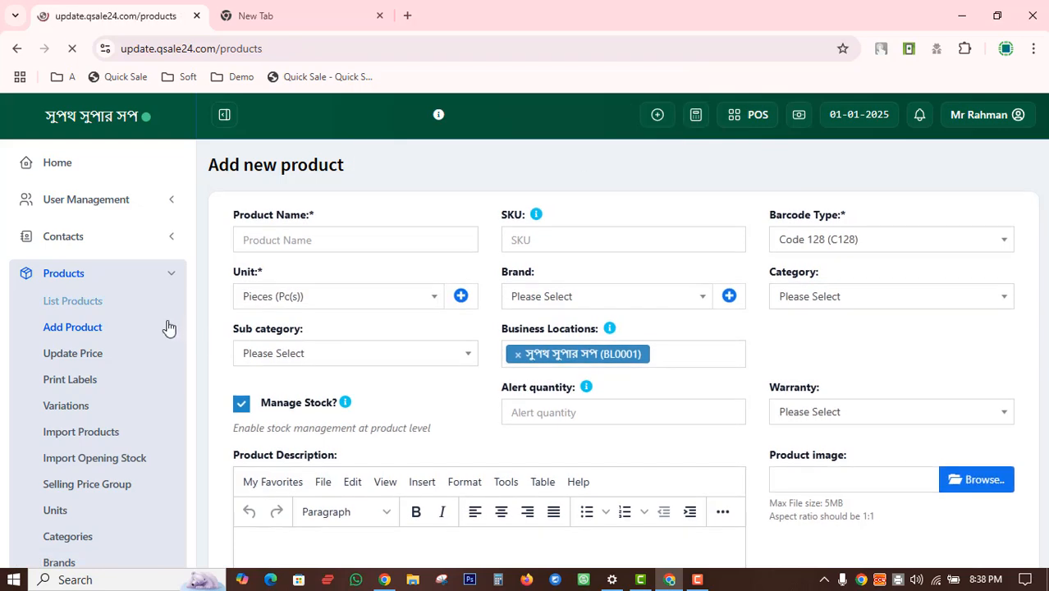
{"action": "scroll", "coordinate": [496, 320], "scroll_direction": "down", "scroll_amount": 3}
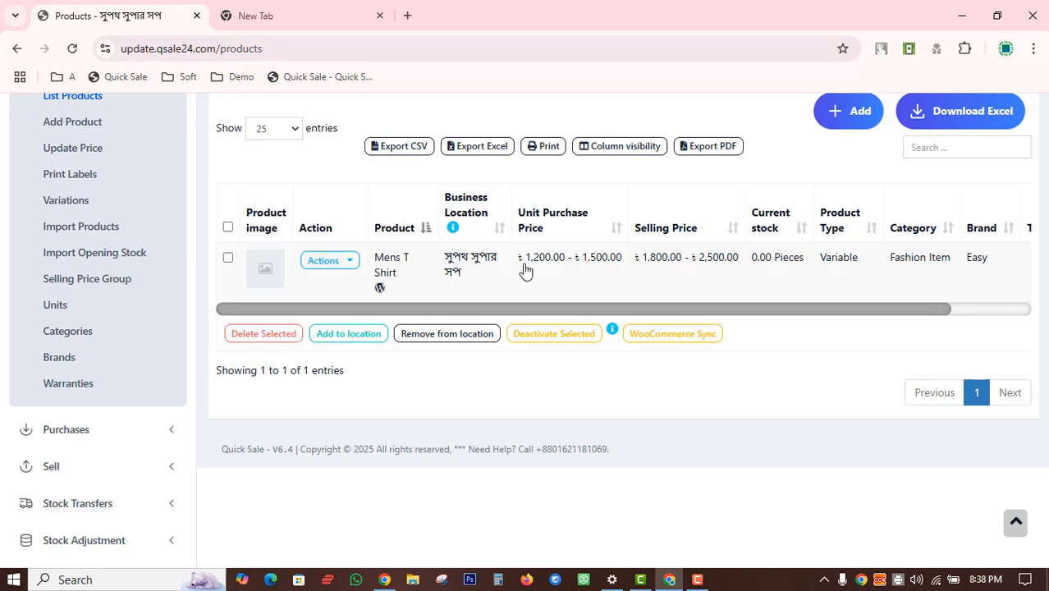
{"action": "left_click_drag", "start_coordinate": [525, 271], "coordinate": [622, 272]}
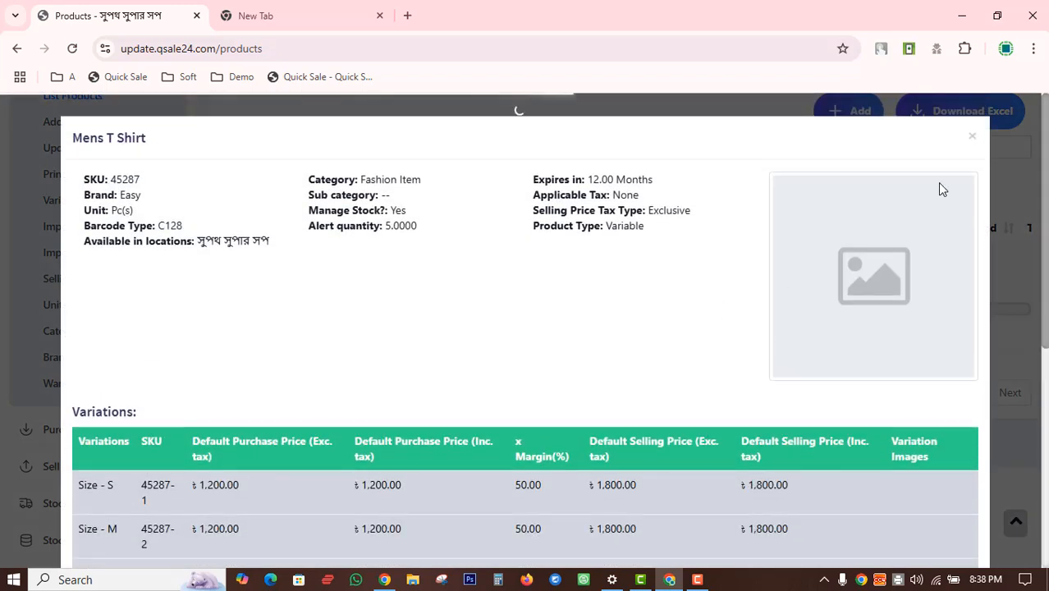
{"action": "left_click", "coordinate": [974, 137]}
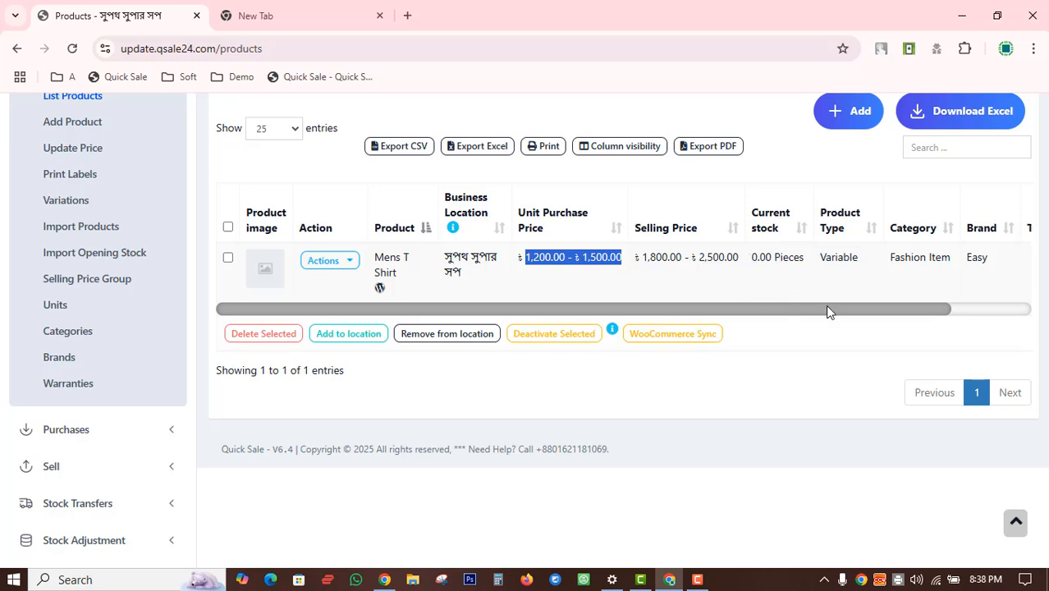
Step: Check the Mens T Shirt's SKU in the product list
{"action": "left_click_drag", "start_coordinate": [825, 309], "coordinate": [947, 310]}
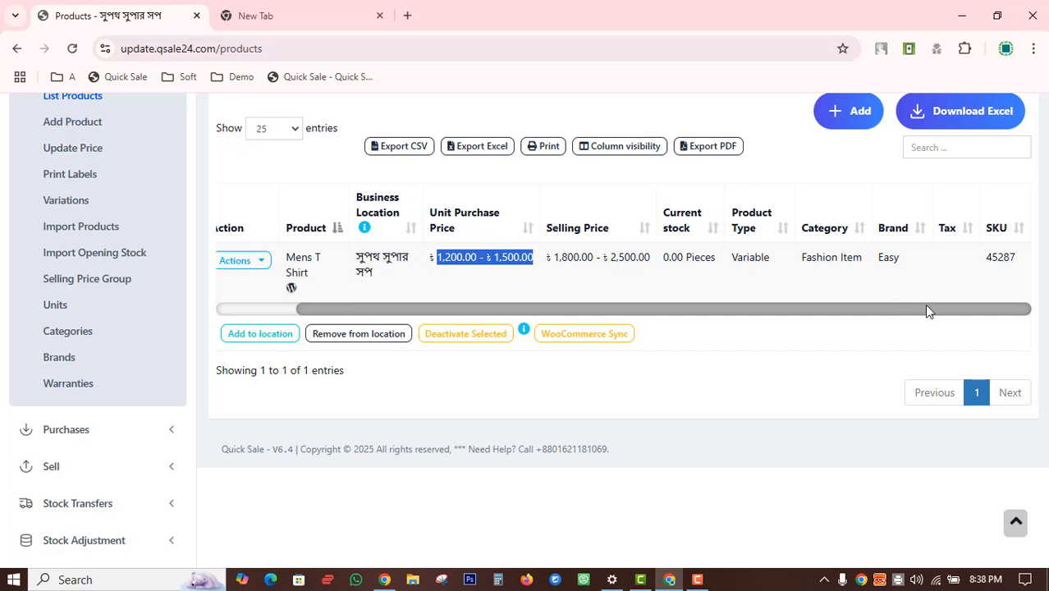
{"action": "left_click", "coordinate": [989, 264]}
{"action": "left_click_drag", "start_coordinate": [988, 264], "coordinate": [969, 458]}
{"action": "left_click", "coordinate": [970, 458]}
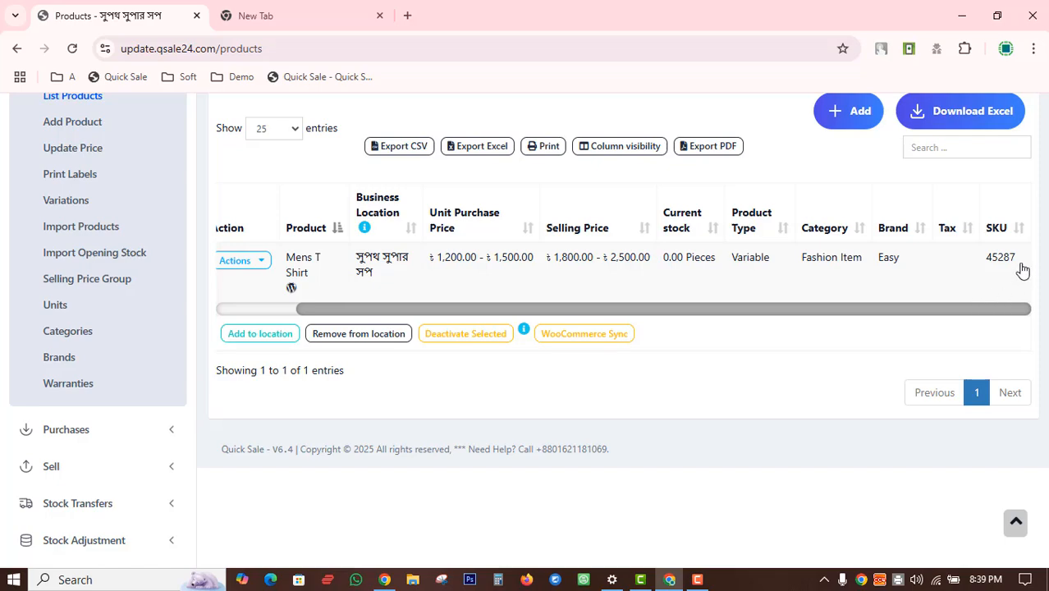
{"action": "left_click_drag", "start_coordinate": [984, 314], "coordinate": [927, 316]}
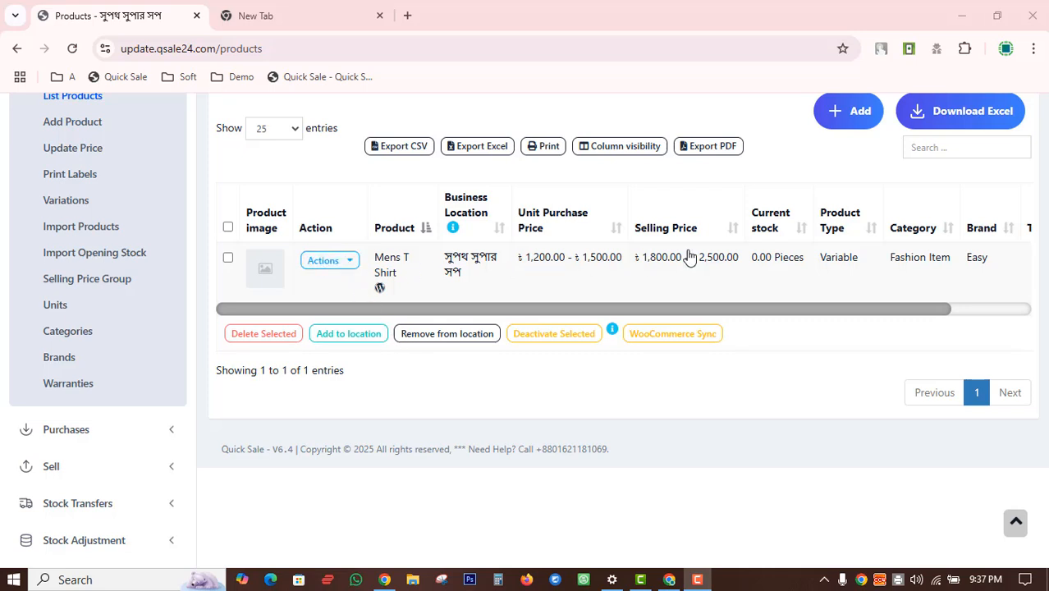
Step: Duplicate the Mens T Shirt product and review the copied details and size variations
{"action": "left_click", "coordinate": [347, 262]}
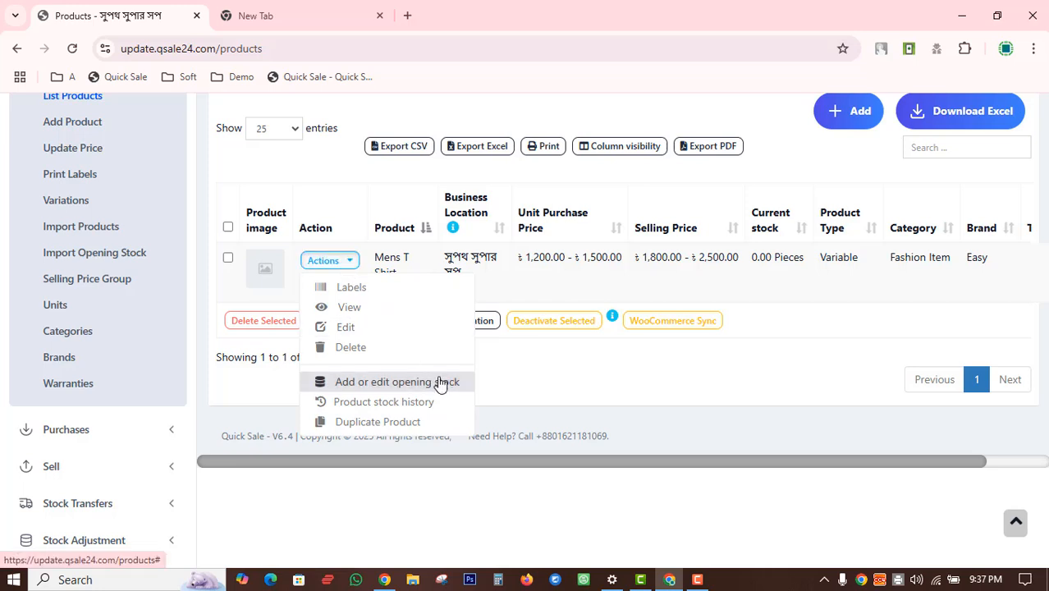
{"action": "left_click", "coordinate": [380, 423]}
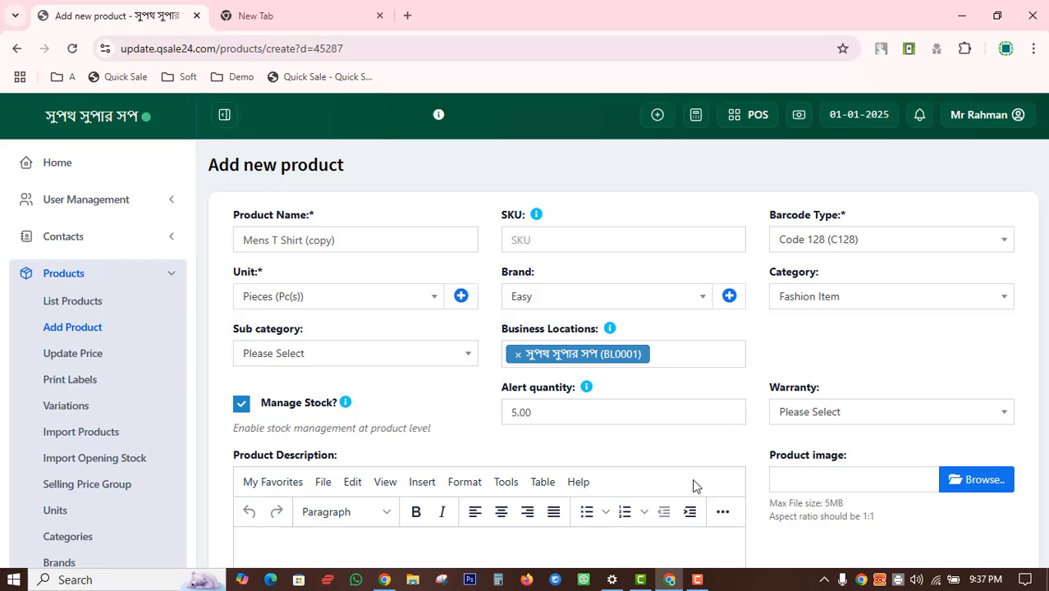
{"action": "scroll", "coordinate": [583, 515], "scroll_direction": "down", "scroll_amount": 15}
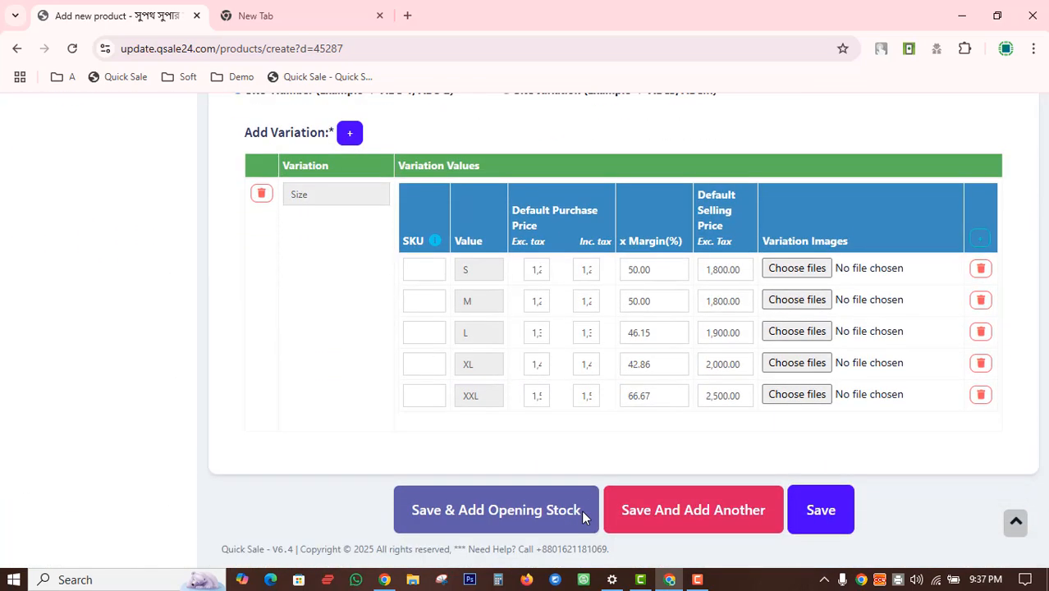
{"action": "scroll", "coordinate": [583, 515], "scroll_direction": "up", "scroll_amount": 15}
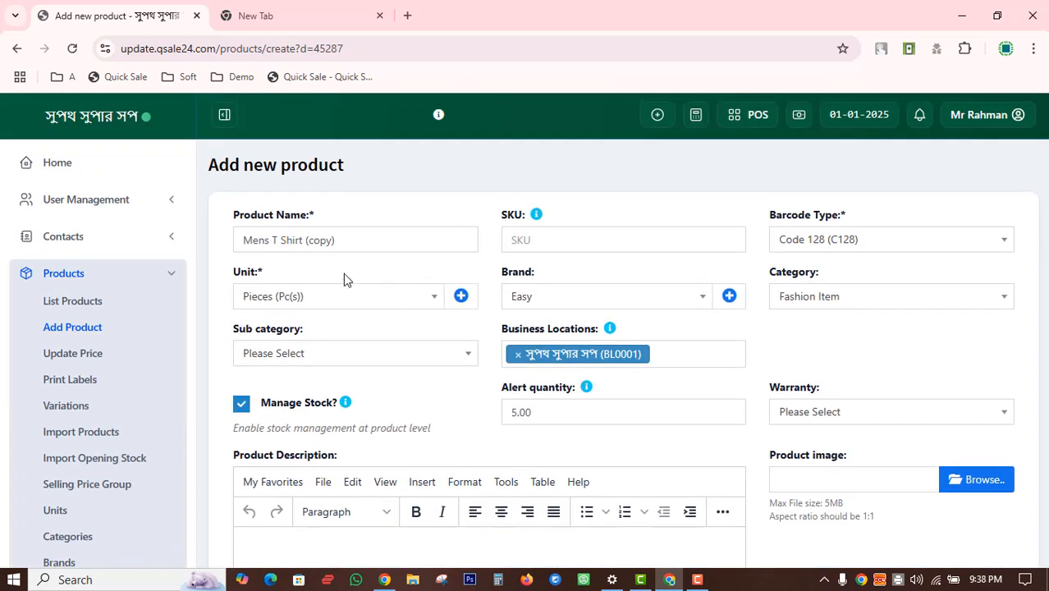
Step: Name the duplicated product Mens T Shirt New and save it
{"action": "left_click_drag", "start_coordinate": [305, 237], "coordinate": [349, 237]}
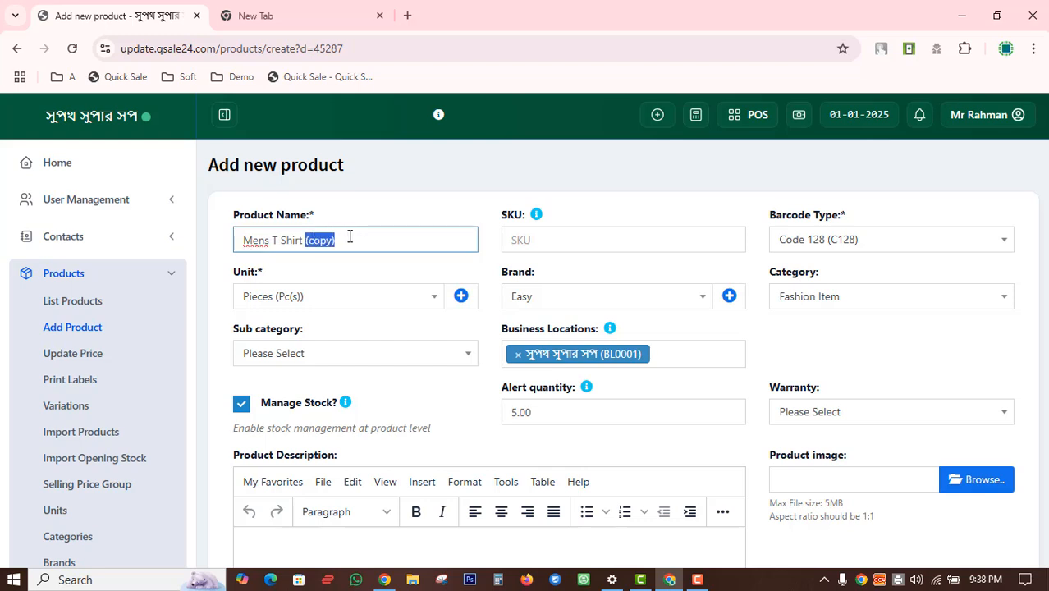
{"action": "key", "text": "BackSpace"}
{"action": "key", "text": "ctrl+a"}
{"action": "left_click", "coordinate": [338, 239]}
{"action": "type", "text": "New"}
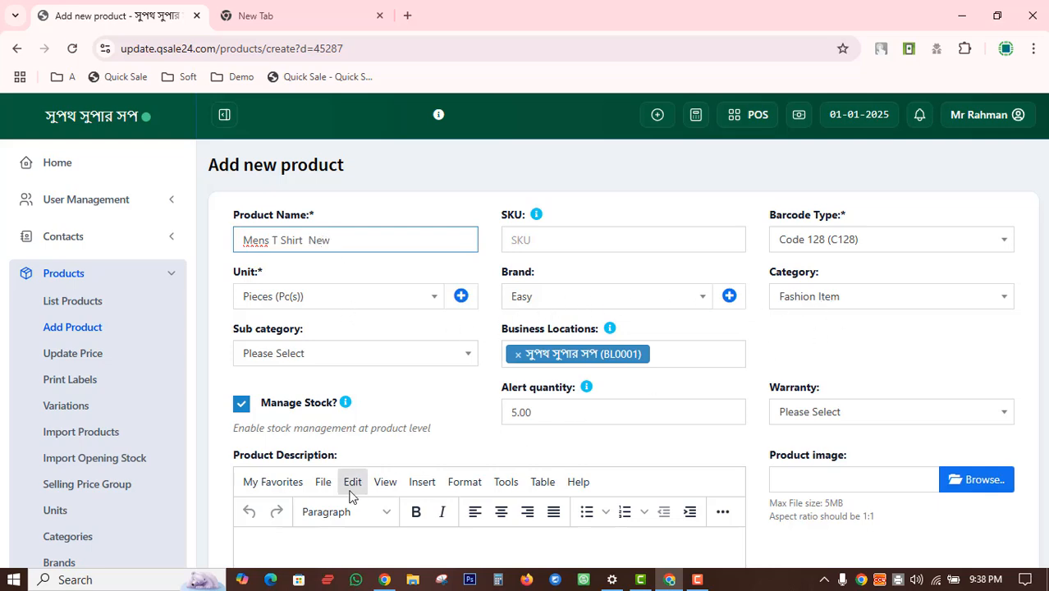
{"action": "scroll", "coordinate": [351, 494], "scroll_direction": "down", "scroll_amount": 3}
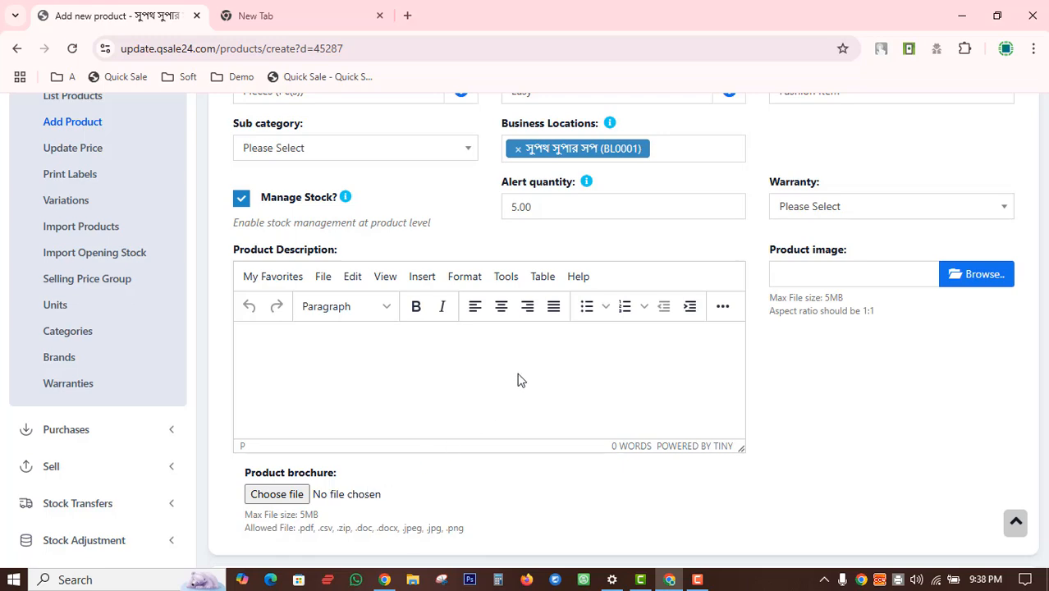
{"action": "scroll", "coordinate": [517, 380], "scroll_direction": "down", "scroll_amount": 12}
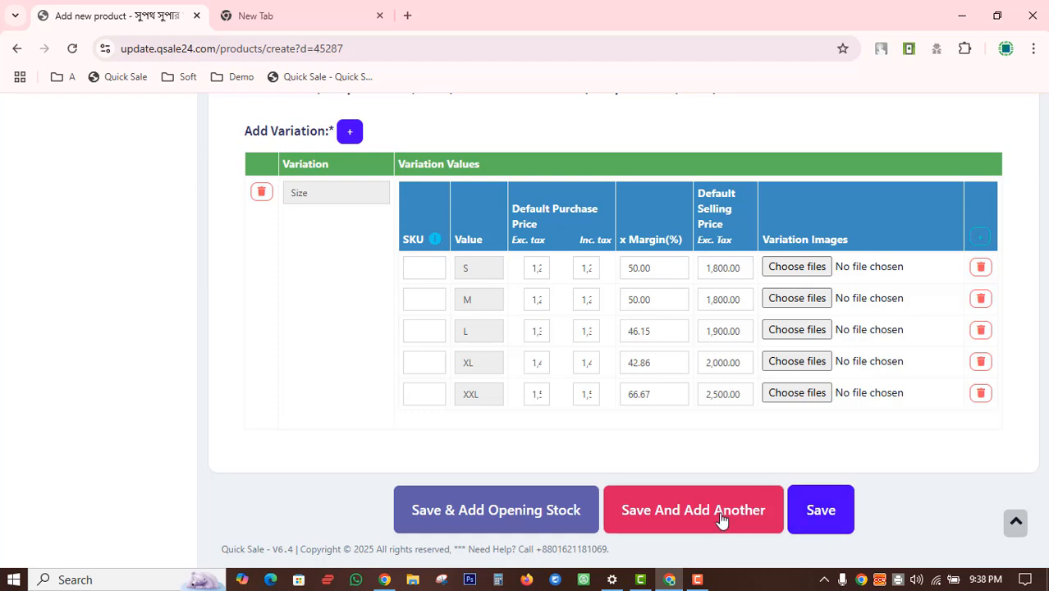
{"action": "left_click", "coordinate": [836, 509]}
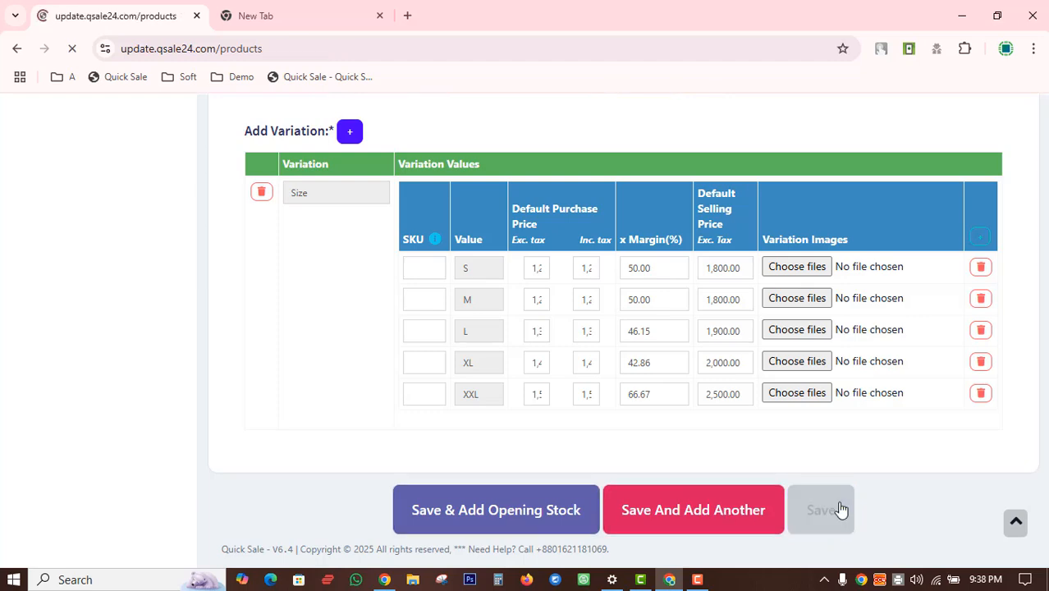
Step: Compare the SKUs of Mens T Shirt and Mens T Shirt New in the product list
{"action": "scroll", "coordinate": [521, 332], "scroll_direction": "down", "scroll_amount": 5}
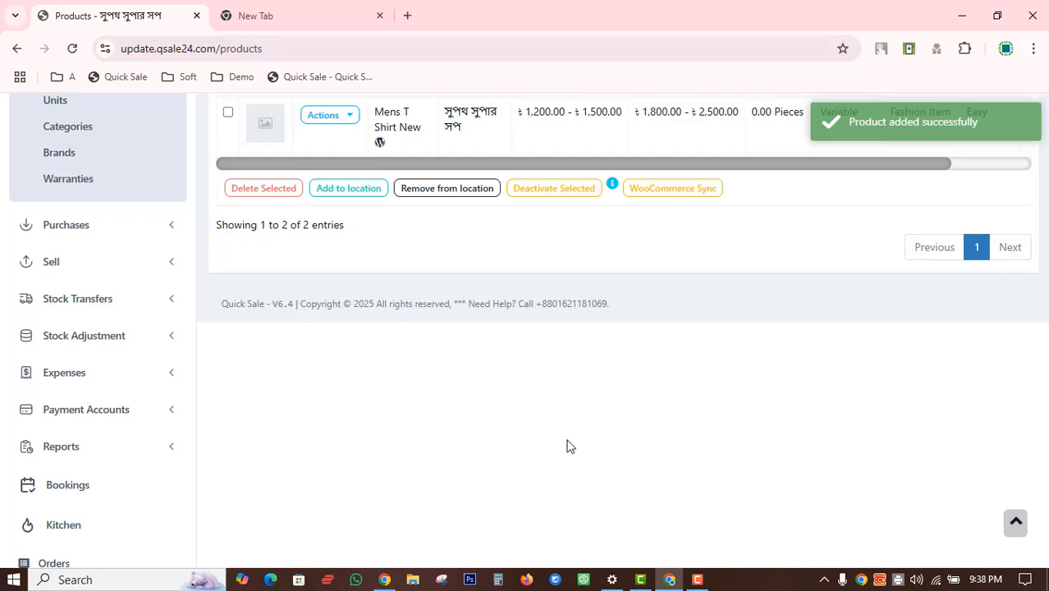
{"action": "scroll", "coordinate": [568, 443], "scroll_direction": "up", "scroll_amount": 3}
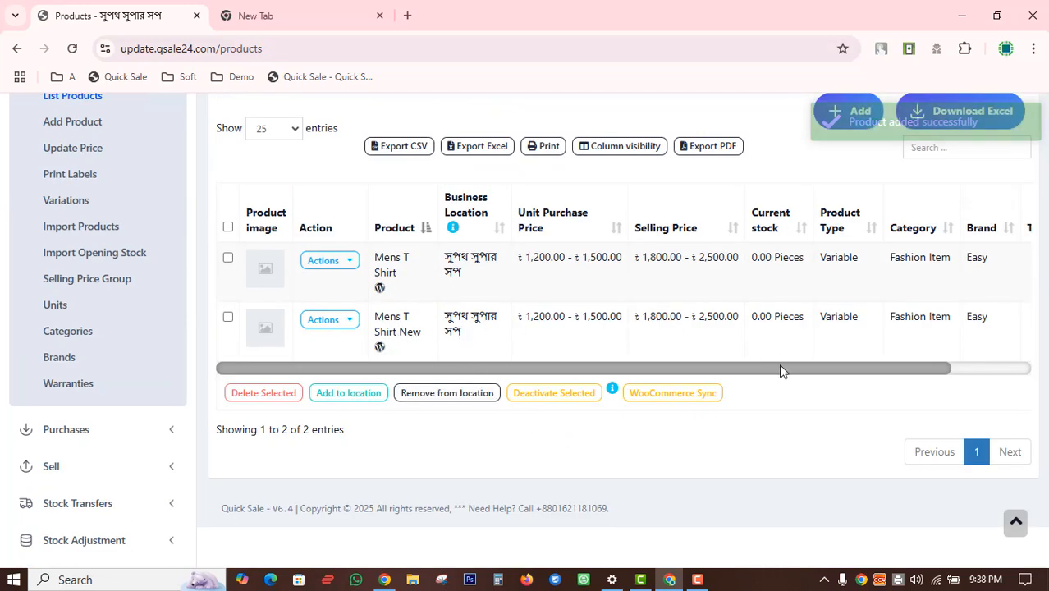
{"action": "left_click_drag", "start_coordinate": [779, 369], "coordinate": [1001, 370]}
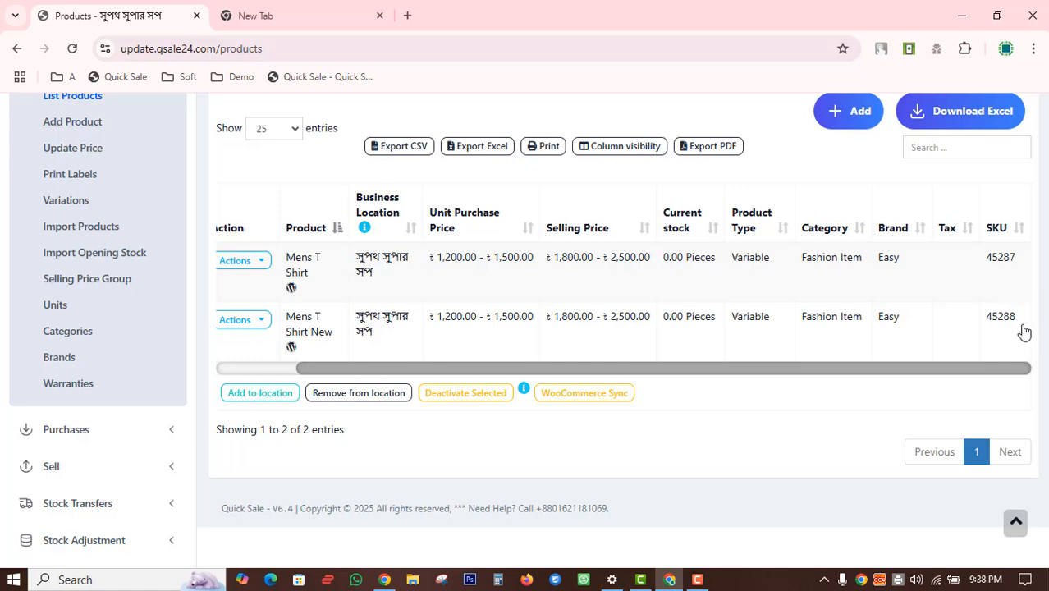
{"action": "left_click_drag", "start_coordinate": [861, 368], "coordinate": [307, 358]}
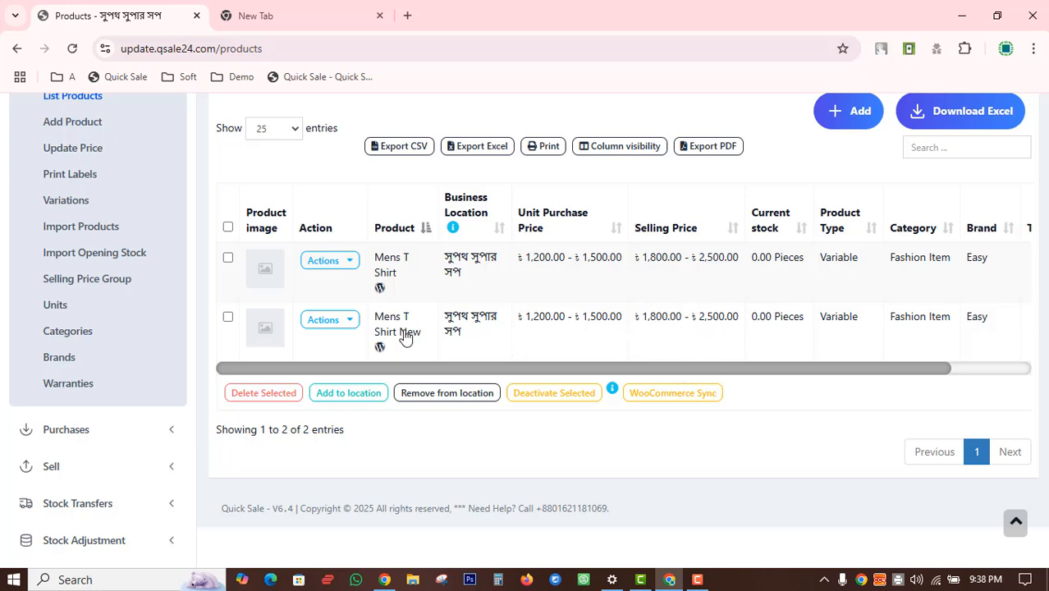
Step: Duplicate the Mens T Shirt New product and remove the "(copy)" suffix from the duplicate's name
{"action": "left_click", "coordinate": [343, 325]}
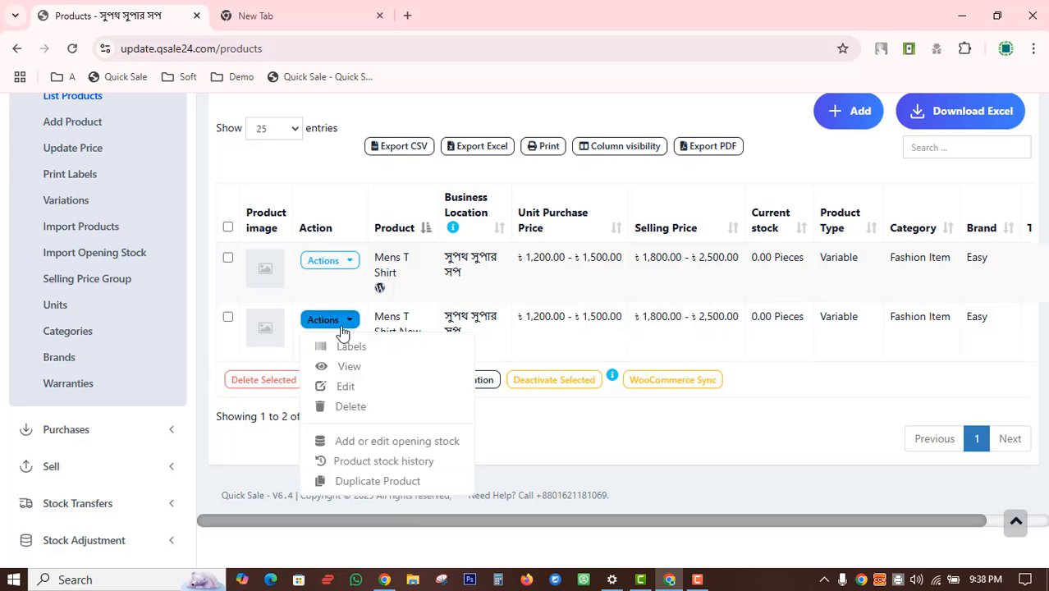
{"action": "left_click", "coordinate": [361, 484]}
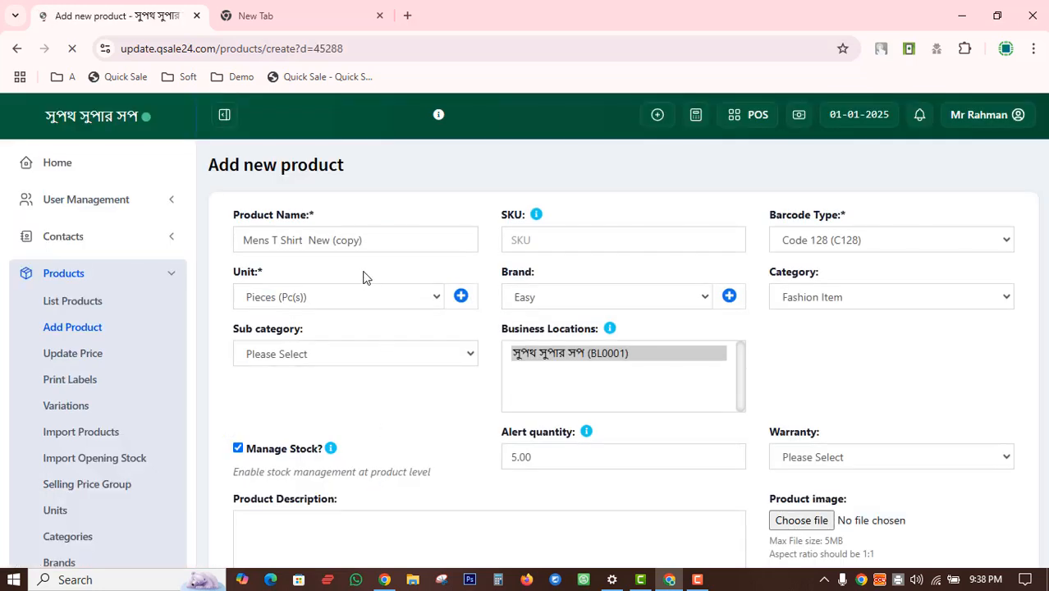
{"action": "left_click_drag", "start_coordinate": [331, 244], "coordinate": [371, 246]}
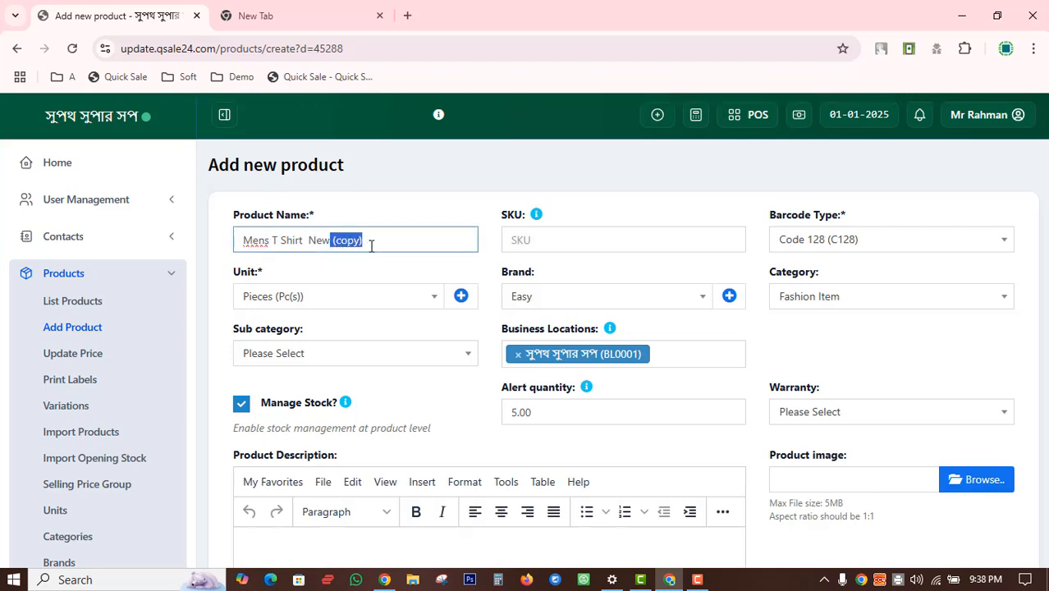
{"action": "key", "text": "BackSpace"}
{"action": "key", "text": "ctrl+a"}
{"action": "left_click", "coordinate": [421, 180]}
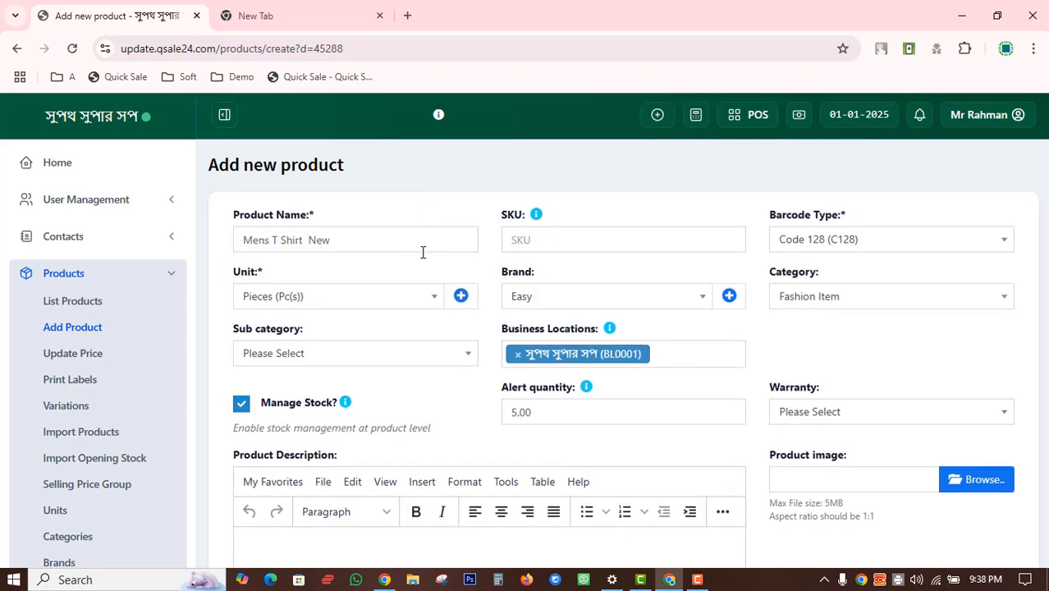
Step: Add a new brand named Topten to the duplicated product and save the product
{"action": "left_click", "coordinate": [628, 302]}
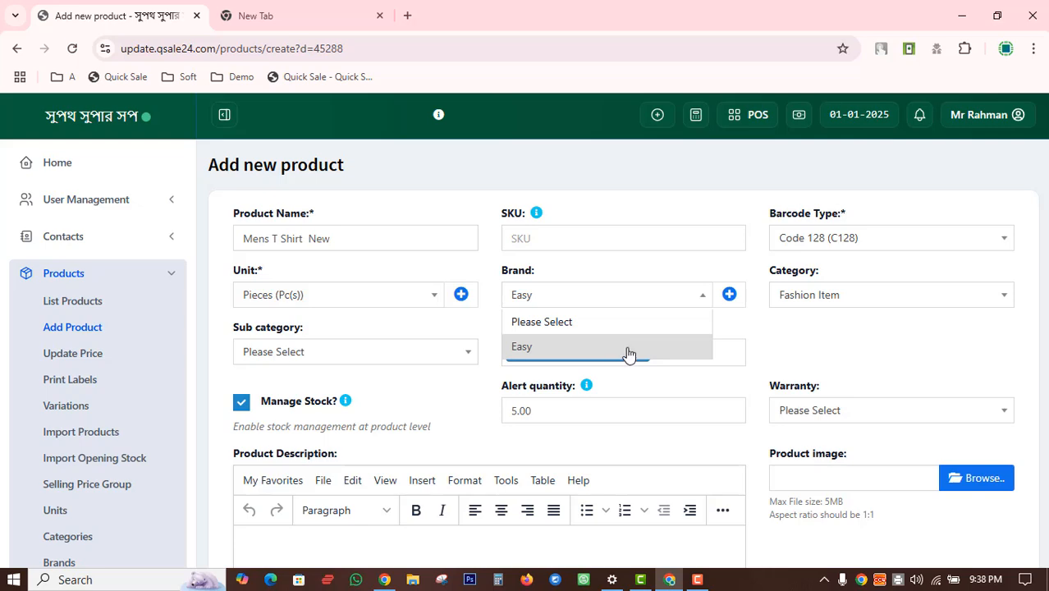
{"action": "left_click", "coordinate": [728, 294]}
{"action": "left_click", "coordinate": [440, 207]}
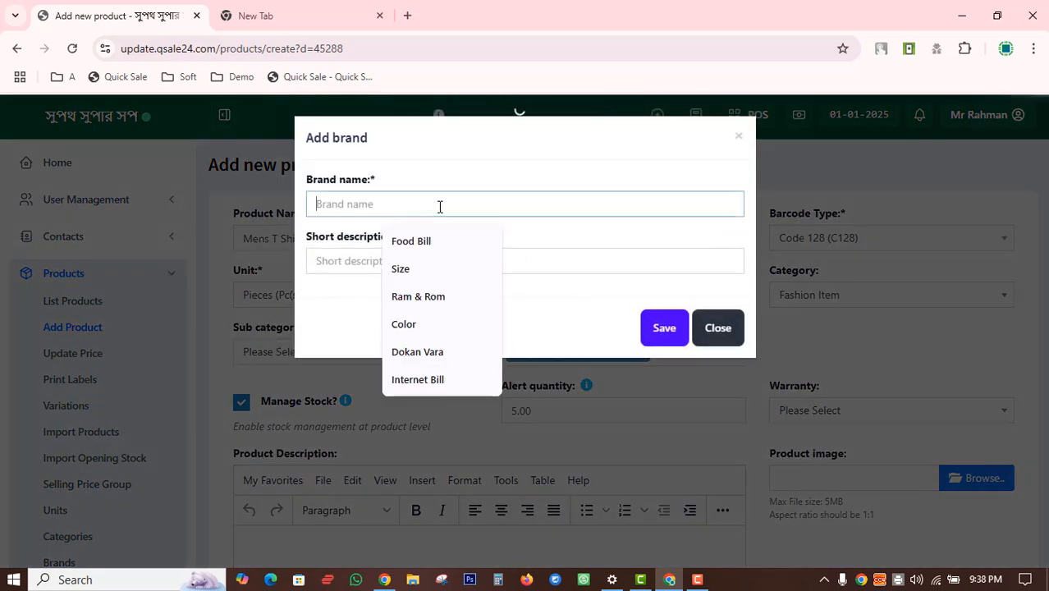
{"action": "type", "text": "Topt"}
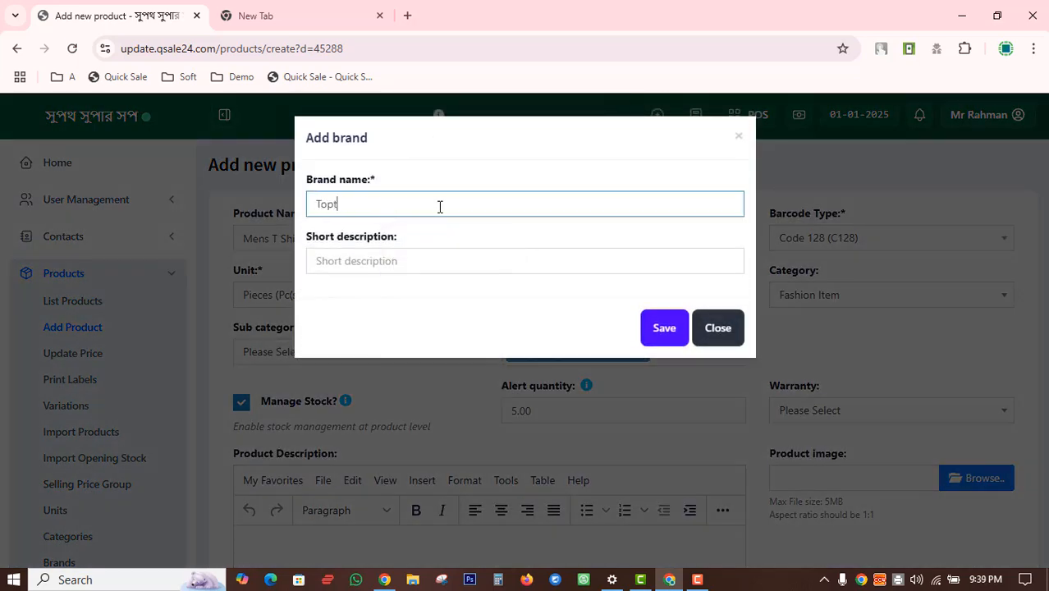
{"action": "type", "text": "en"}
{"action": "left_click", "coordinate": [653, 327]}
{"action": "scroll", "coordinate": [616, 443], "scroll_direction": "down", "scroll_amount": 10}
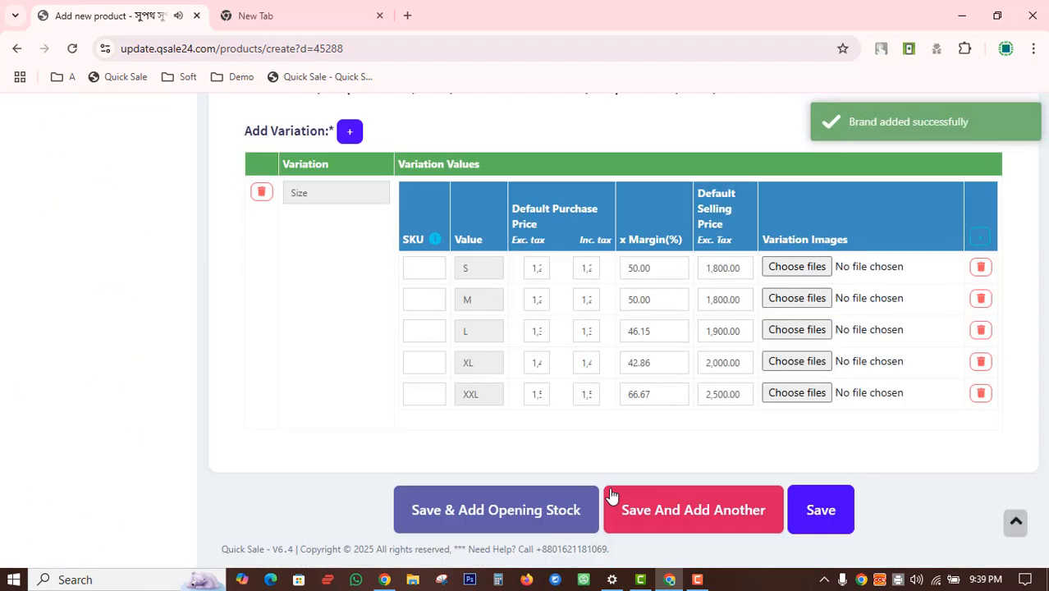
{"action": "left_click", "coordinate": [817, 521]}
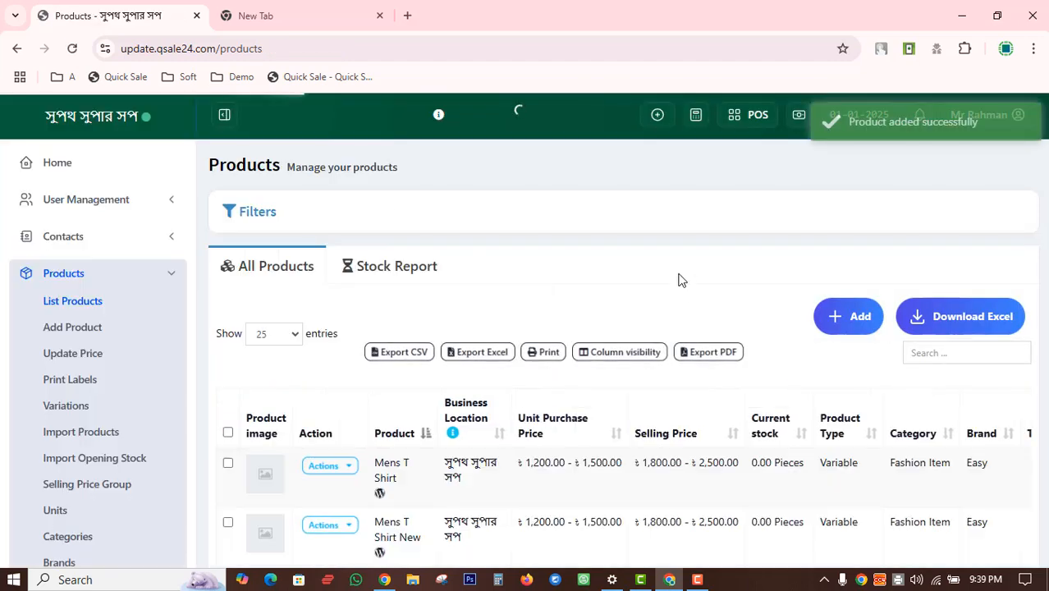
Step: Review the product list and the actions available for the Topten Mens T Shirt New
{"action": "scroll", "coordinate": [678, 281], "scroll_direction": "down", "scroll_amount": 3}
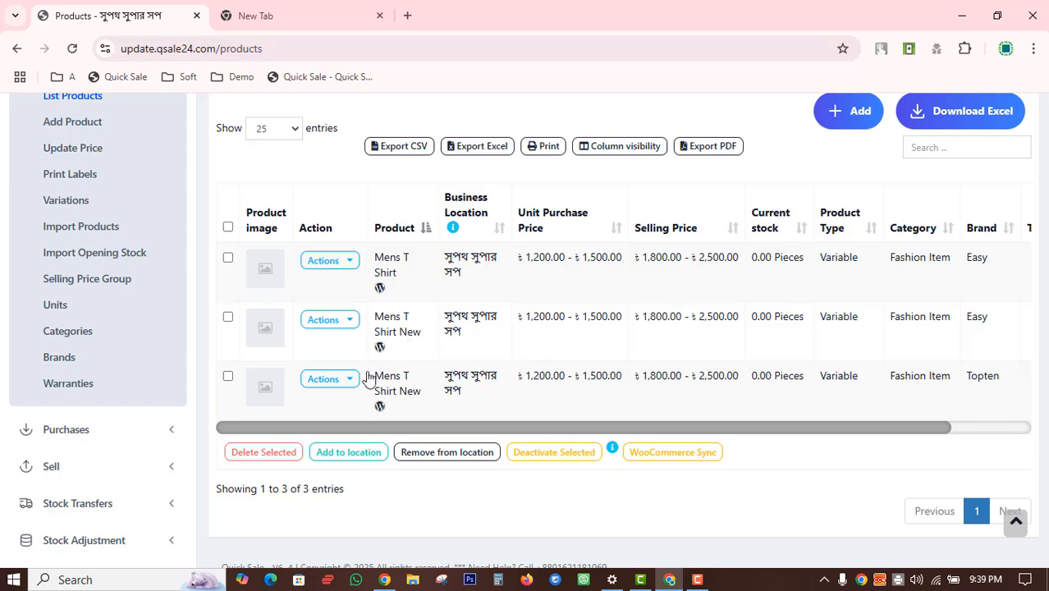
{"action": "left_click", "coordinate": [328, 379]}
{"action": "scroll", "coordinate": [353, 427], "scroll_direction": "down", "scroll_amount": 4}
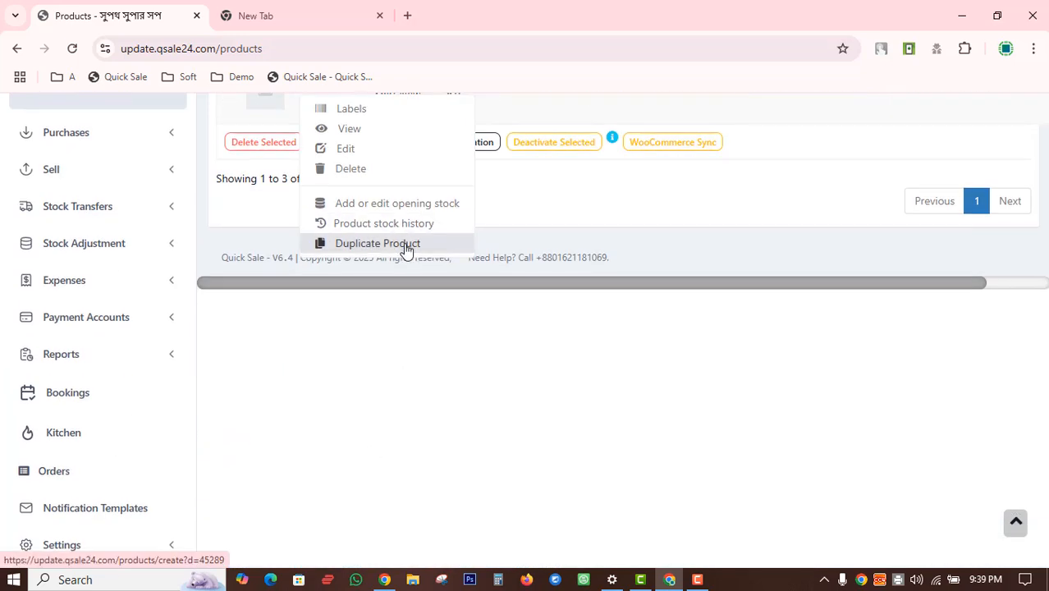
{"action": "scroll", "coordinate": [667, 412], "scroll_direction": "up", "scroll_amount": 5}
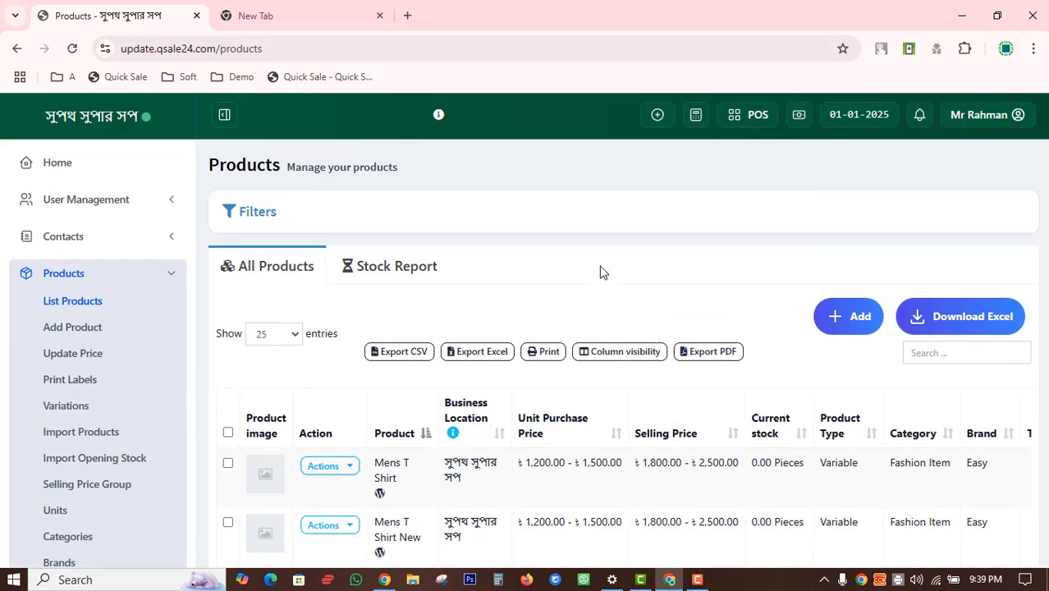
Step: Compare the SKUs of the three T-shirt products in the product list
{"action": "scroll", "coordinate": [600, 272], "scroll_direction": "down", "scroll_amount": 3}
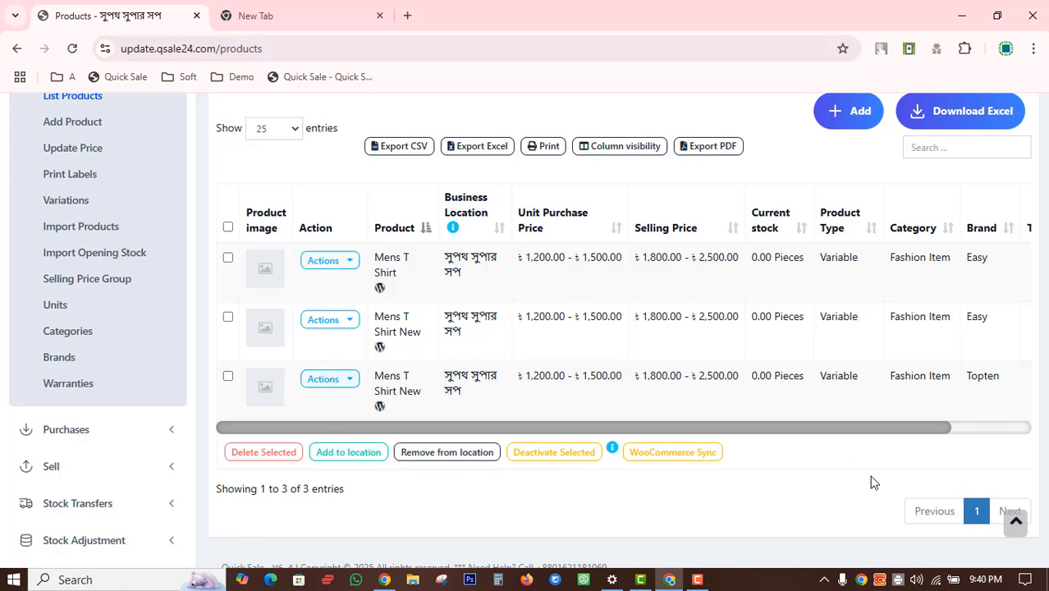
{"action": "left_click_drag", "start_coordinate": [873, 429], "coordinate": [1013, 428]}
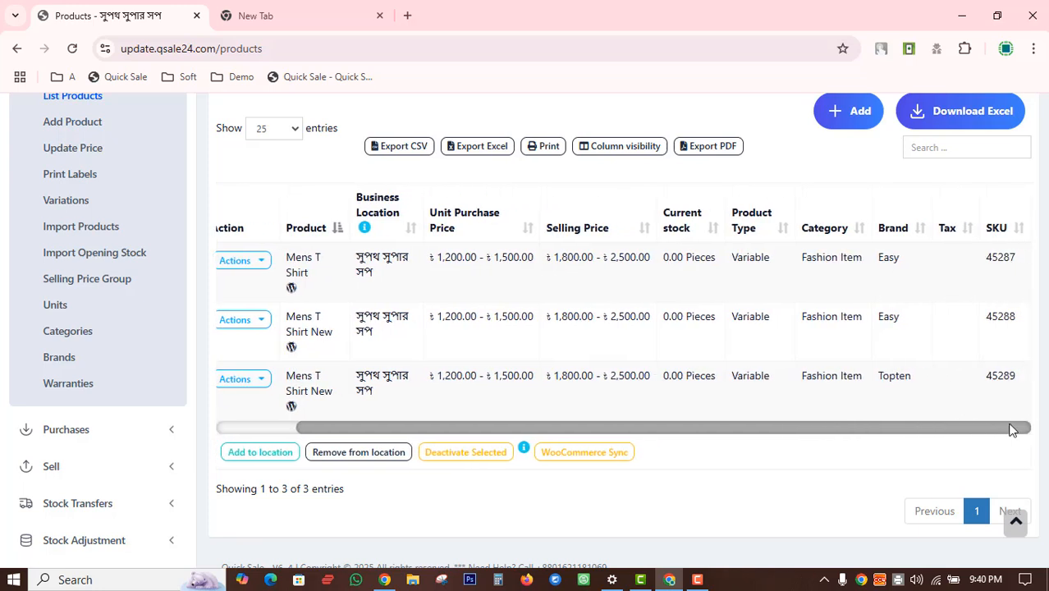
{"action": "left_click_drag", "start_coordinate": [983, 375], "coordinate": [1011, 384]}
{"action": "left_click", "coordinate": [965, 470]}
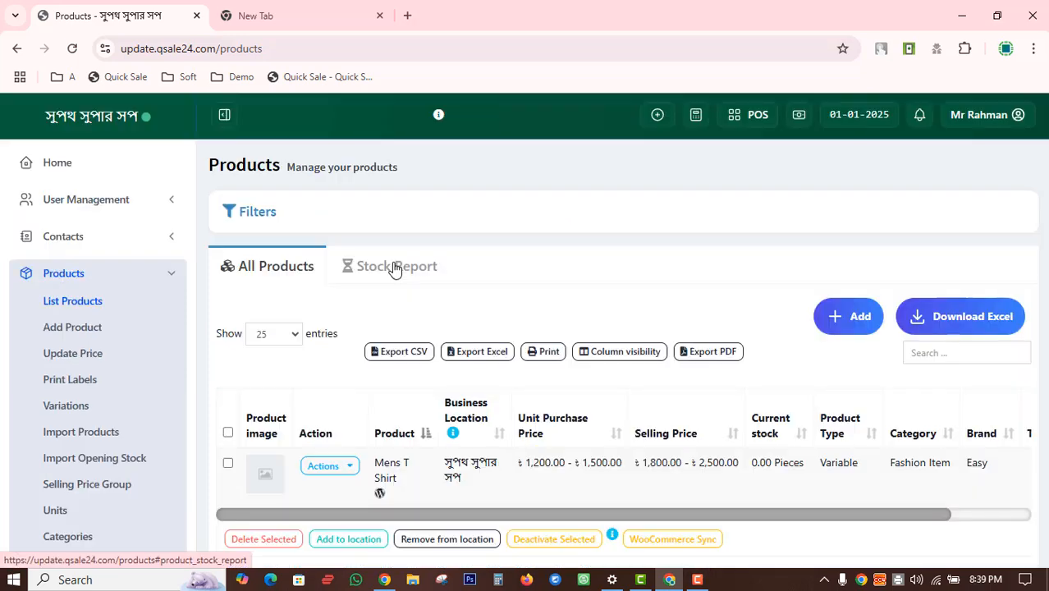
Step: Open the stock report and examine the prices, stock and sales columns for each Mens T Shirt size
{"action": "left_click", "coordinate": [395, 268]}
{"action": "scroll", "coordinate": [538, 266], "scroll_direction": "down", "scroll_amount": 5}
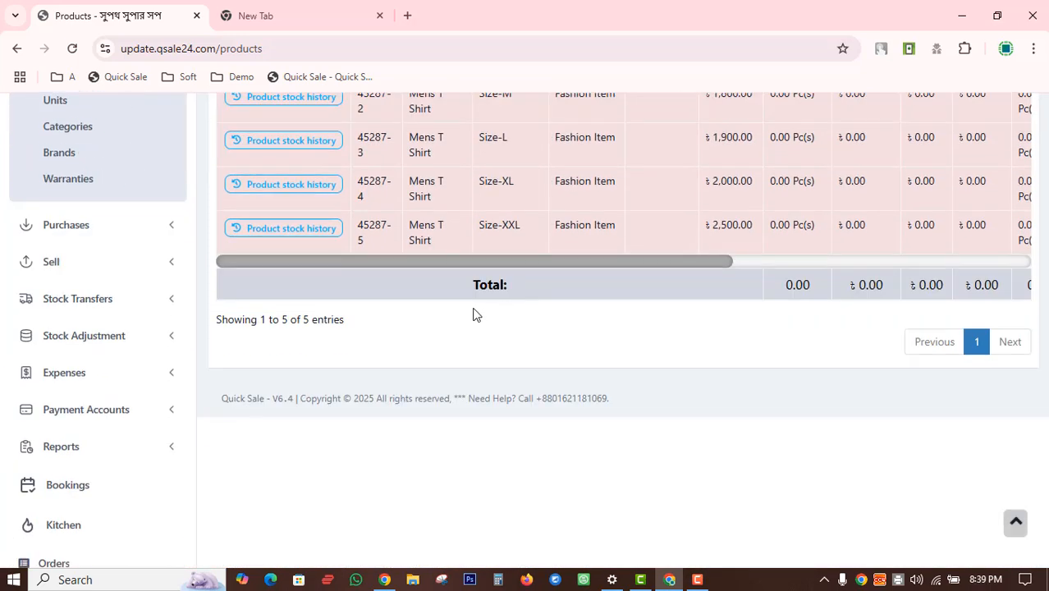
{"action": "scroll", "coordinate": [477, 316], "scroll_direction": "up", "scroll_amount": 3}
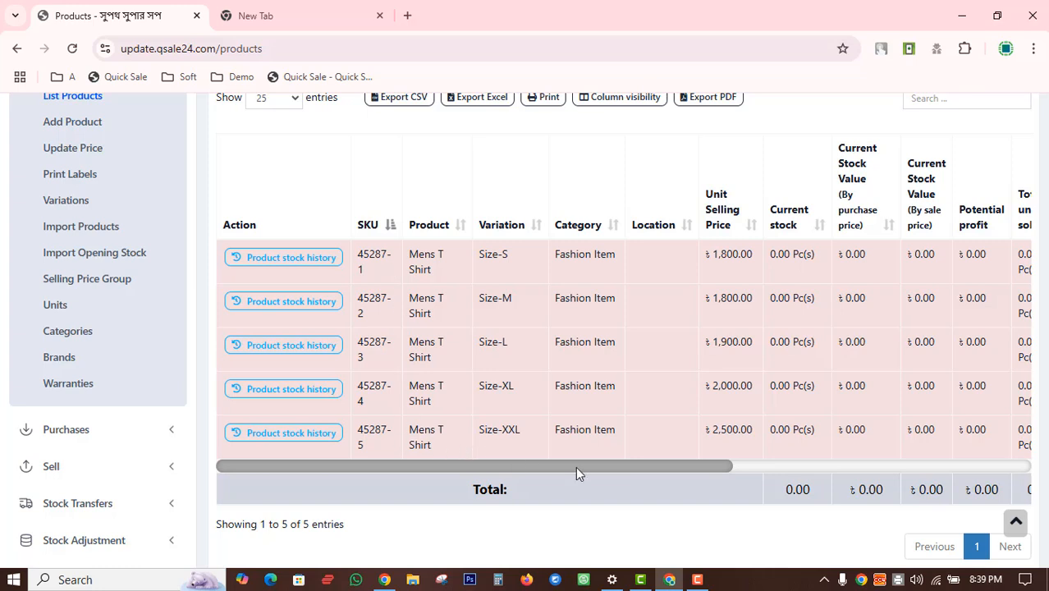
{"action": "left_click_drag", "start_coordinate": [580, 466], "coordinate": [469, 465]}
{"action": "left_click_drag", "start_coordinate": [638, 466], "coordinate": [754, 467]}
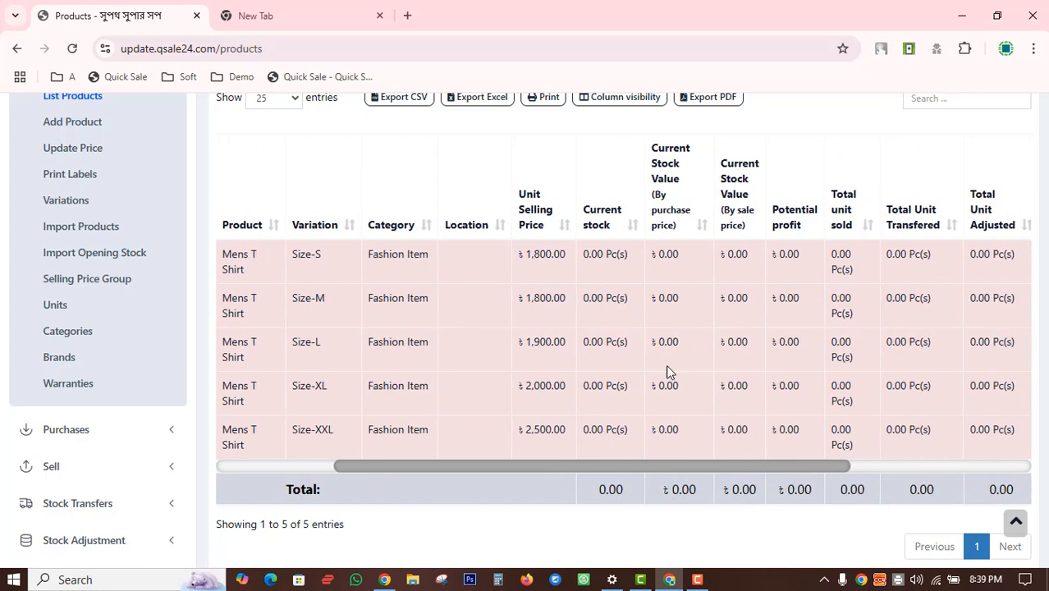
{"action": "left_click_drag", "start_coordinate": [615, 469], "coordinate": [334, 446]}
{"action": "scroll", "coordinate": [334, 445], "scroll_direction": "up", "scroll_amount": 2}
{"action": "scroll", "coordinate": [334, 446], "scroll_direction": "up", "scroll_amount": 1}
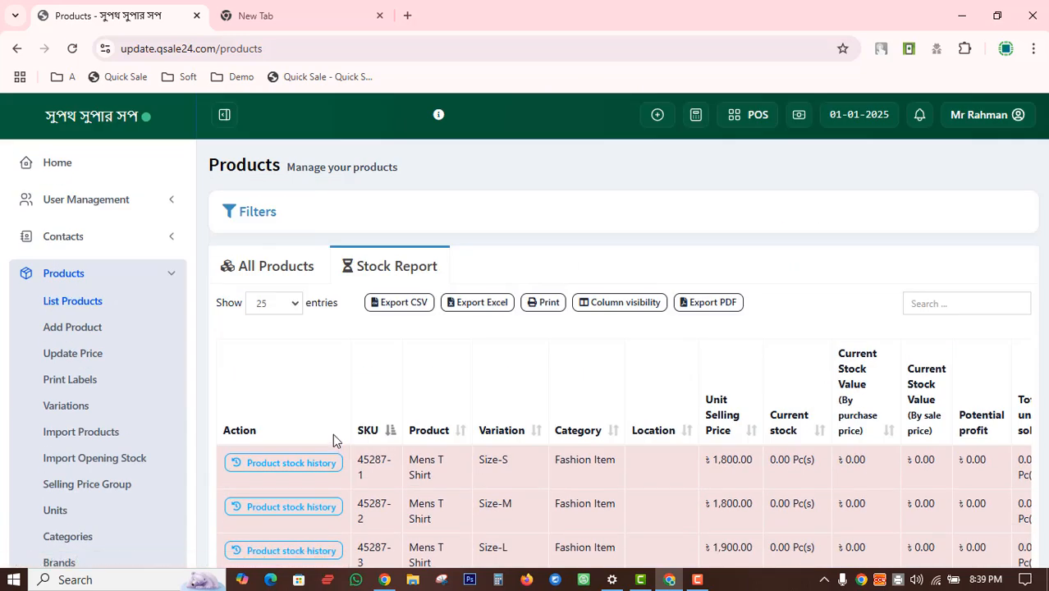